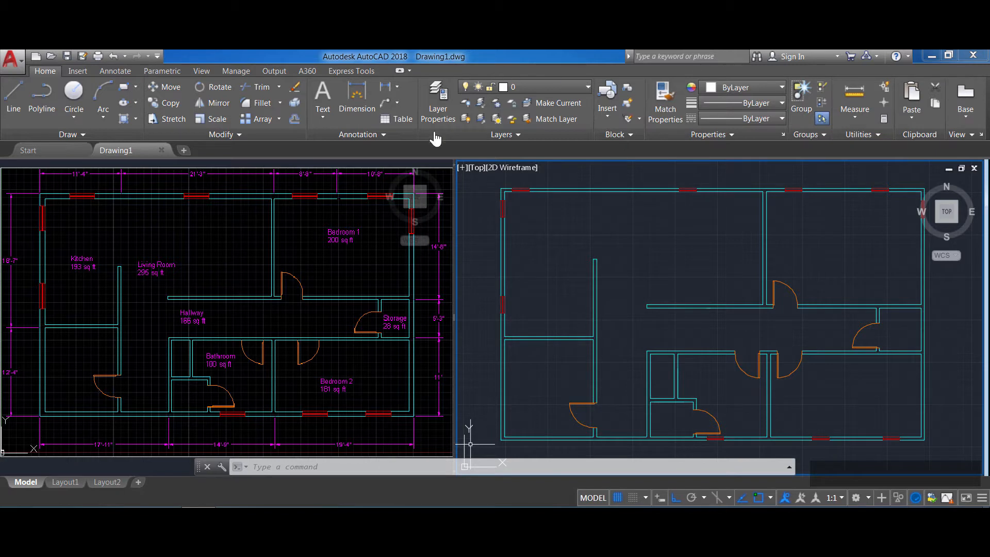
Switch the Doors layer and the Windows layer off and back on in the layer manager.
{"action": "left_click", "coordinate": [435, 105]}
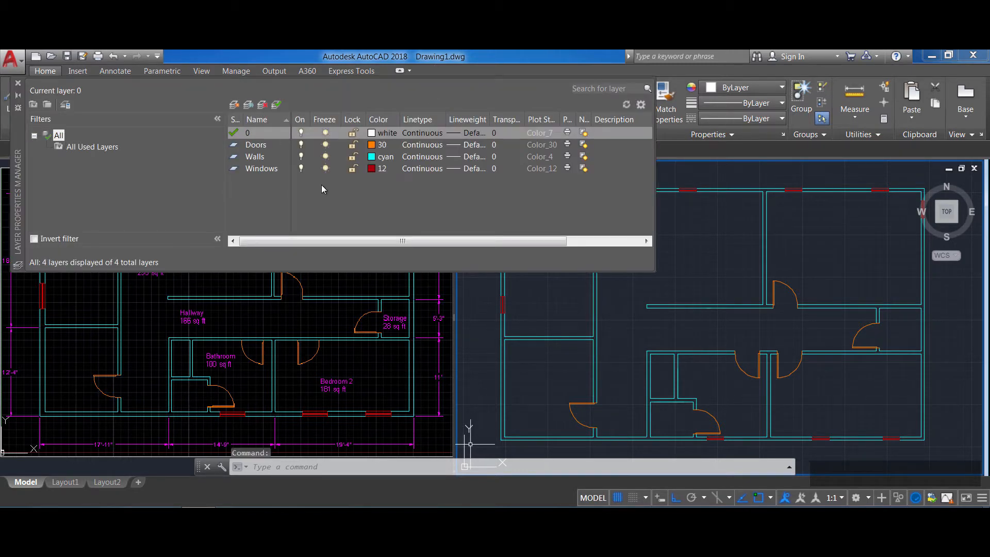
{"action": "left_click", "coordinate": [301, 145]}
{"action": "left_click", "coordinate": [302, 145]}
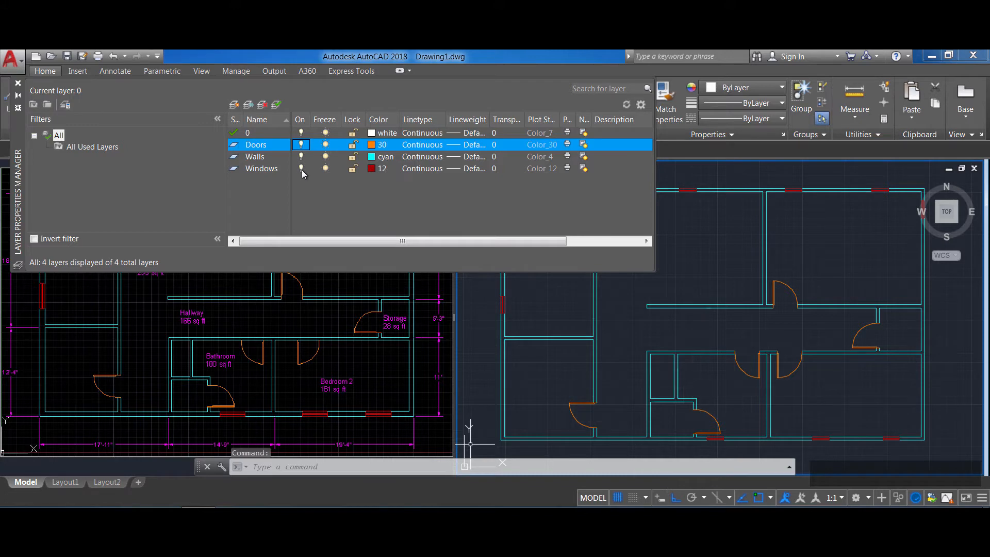
{"action": "left_click", "coordinate": [302, 169]}
{"action": "left_click", "coordinate": [302, 168]}
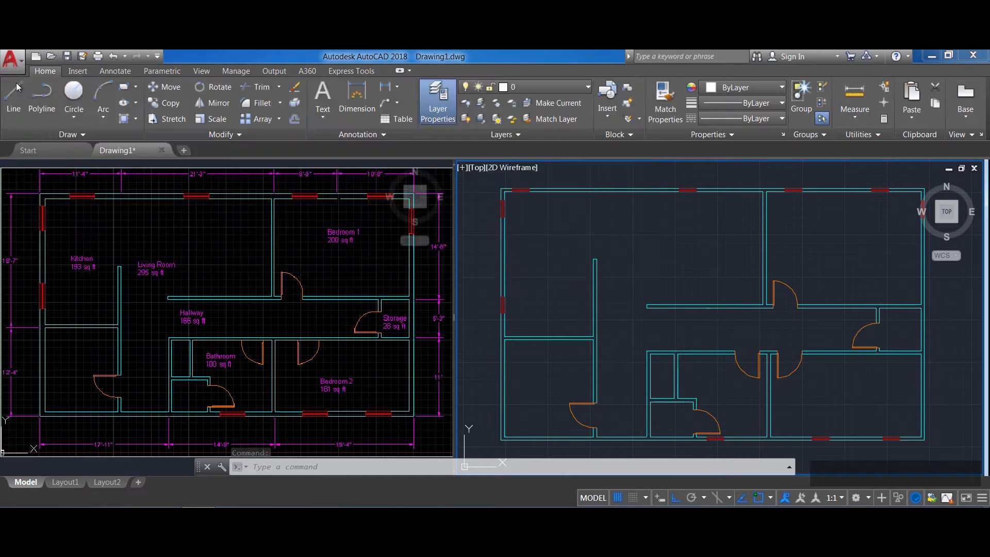
{"action": "left_click", "coordinate": [18, 82]}
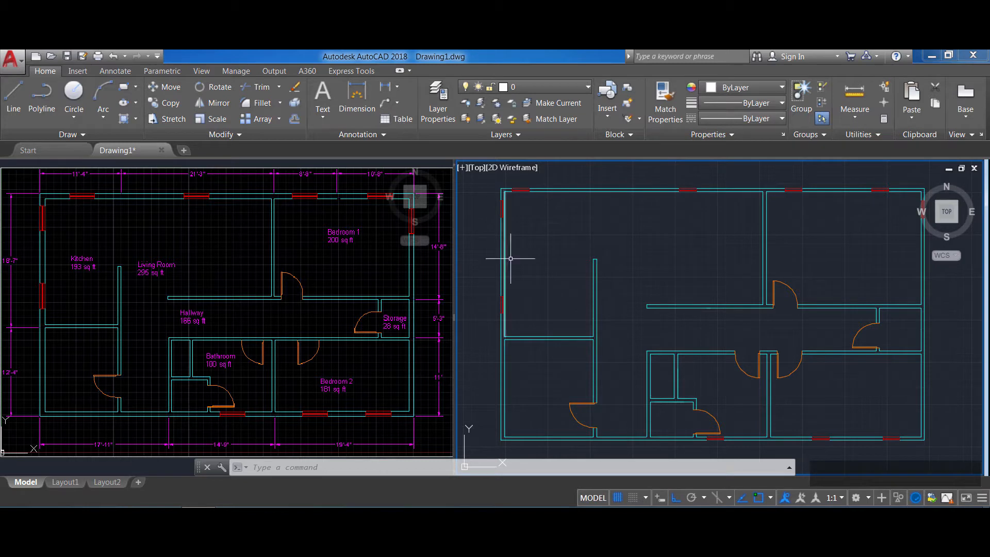
Add a horizontal linear dimension above the plan from its outer upper-left corner to the kitchen partition wall's line.
{"action": "middle_click_drag", "start_coordinate": [572, 275], "coordinate": [560, 386]}
{"action": "scroll", "coordinate": [525, 294], "scroll_direction": "up", "scroll_amount": 2}
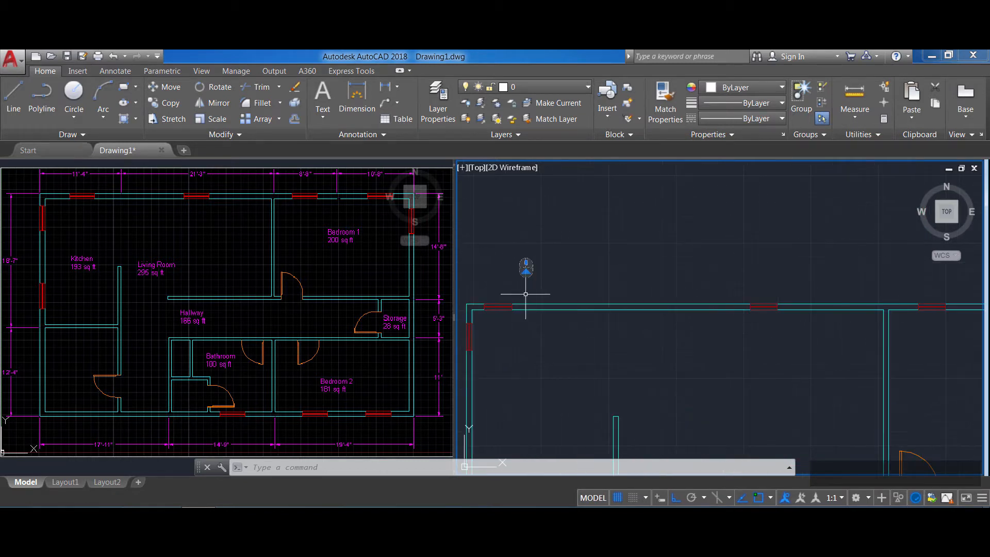
{"action": "middle_click_drag", "start_coordinate": [628, 332], "coordinate": [592, 325]}
{"action": "scroll", "coordinate": [638, 336], "scroll_direction": "down", "scroll_amount": 2}
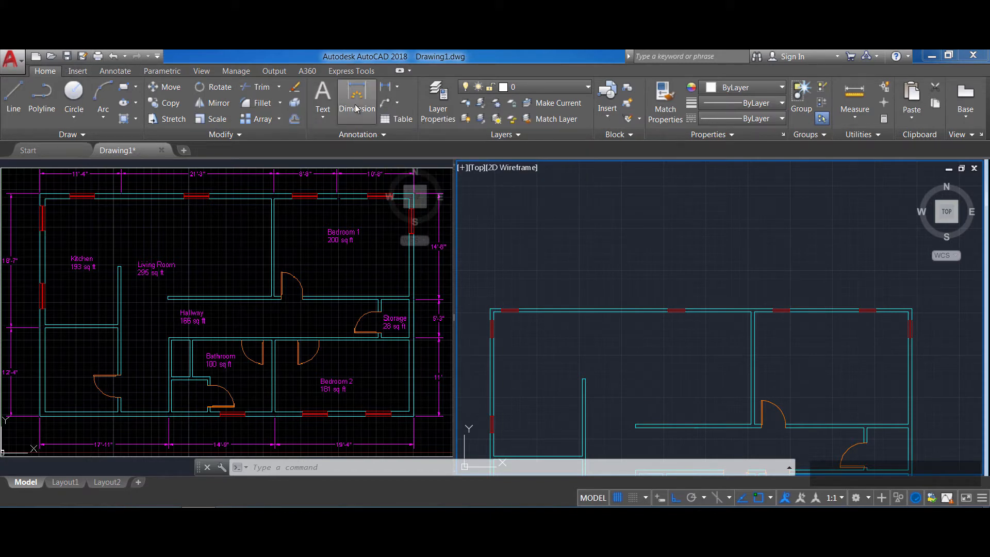
{"action": "left_click", "coordinate": [397, 89]}
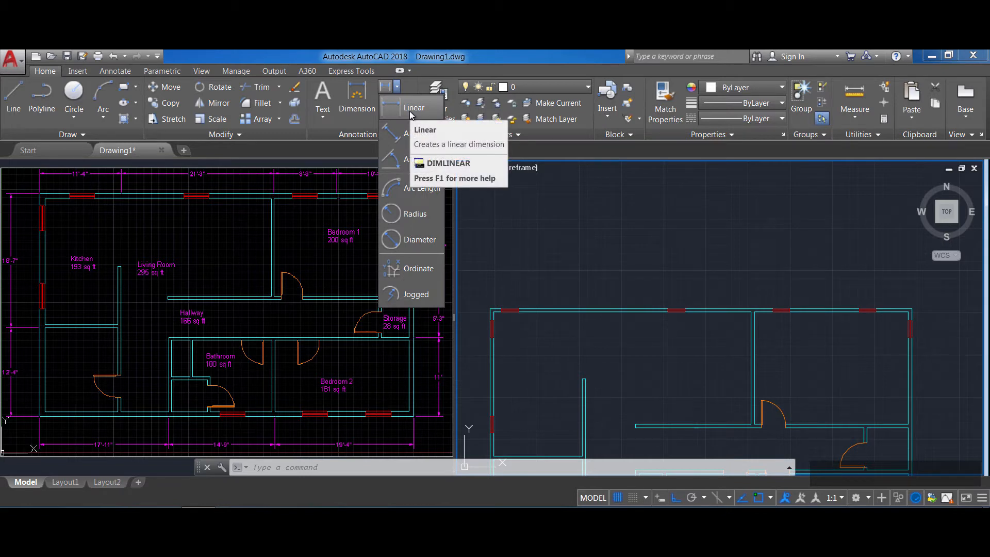
{"action": "left_click", "coordinate": [412, 109]}
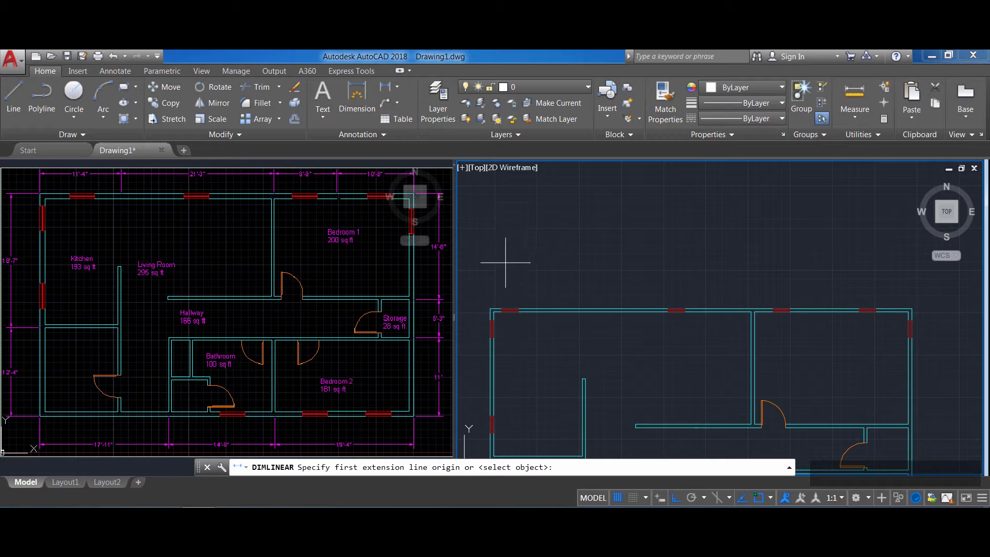
{"action": "left_click", "coordinate": [491, 309]}
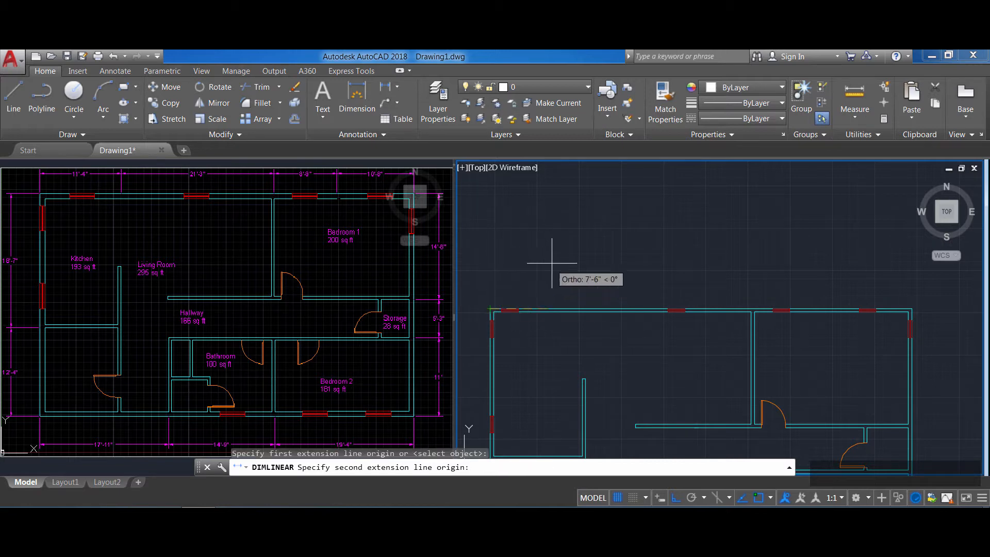
{"action": "left_click", "coordinate": [581, 309]}
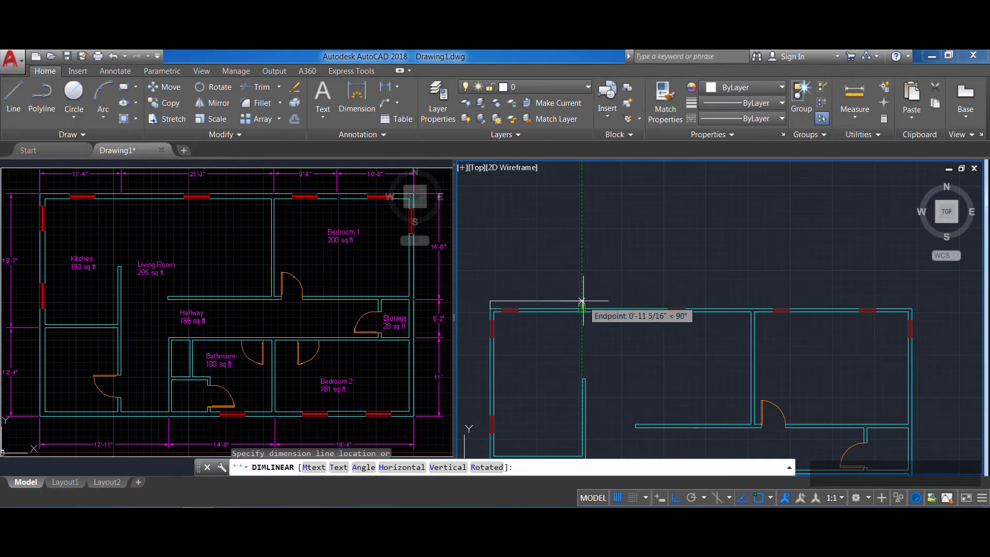
{"action": "scroll", "coordinate": [608, 312], "scroll_direction": "up", "scroll_amount": 2}
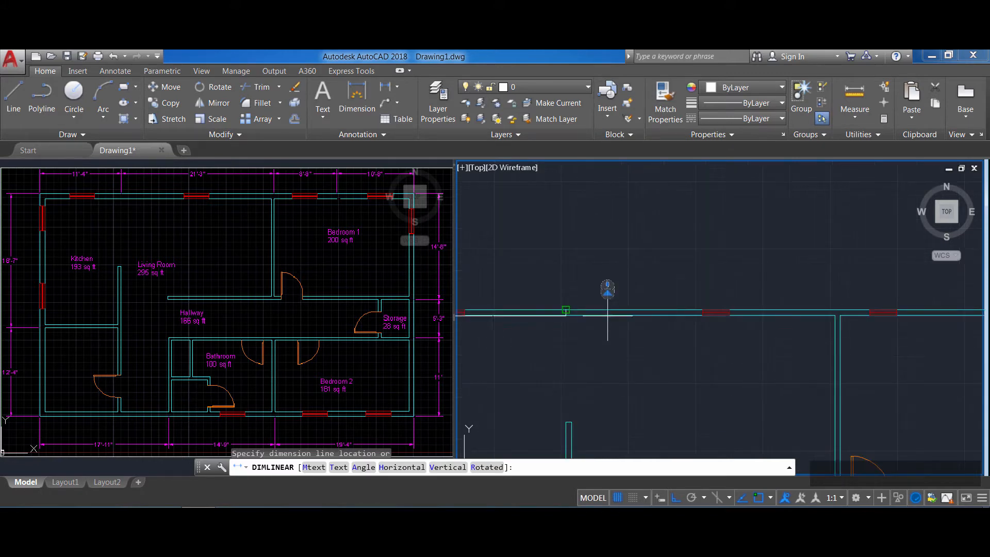
{"action": "middle_click_drag", "start_coordinate": [557, 275], "coordinate": [653, 275]}
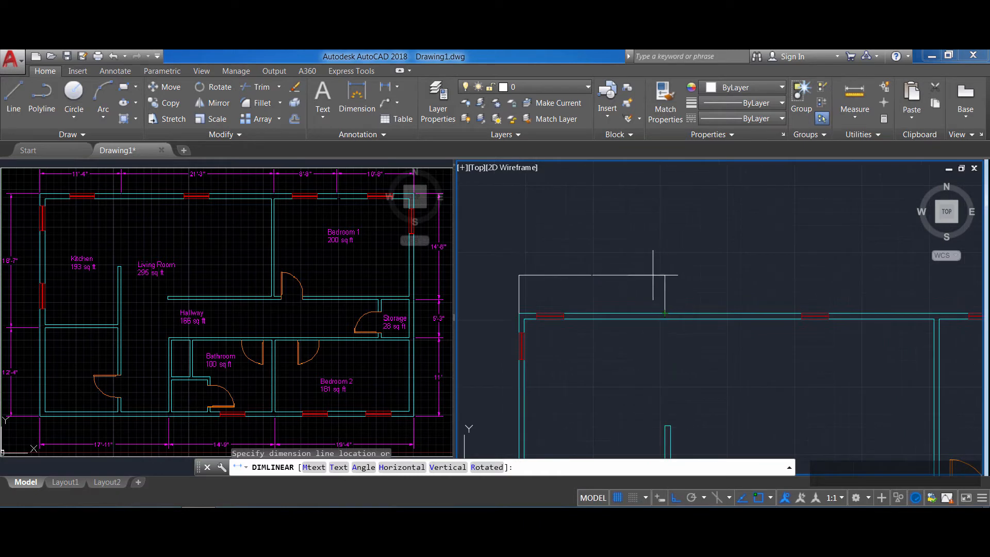
{"action": "left_click", "coordinate": [659, 228]}
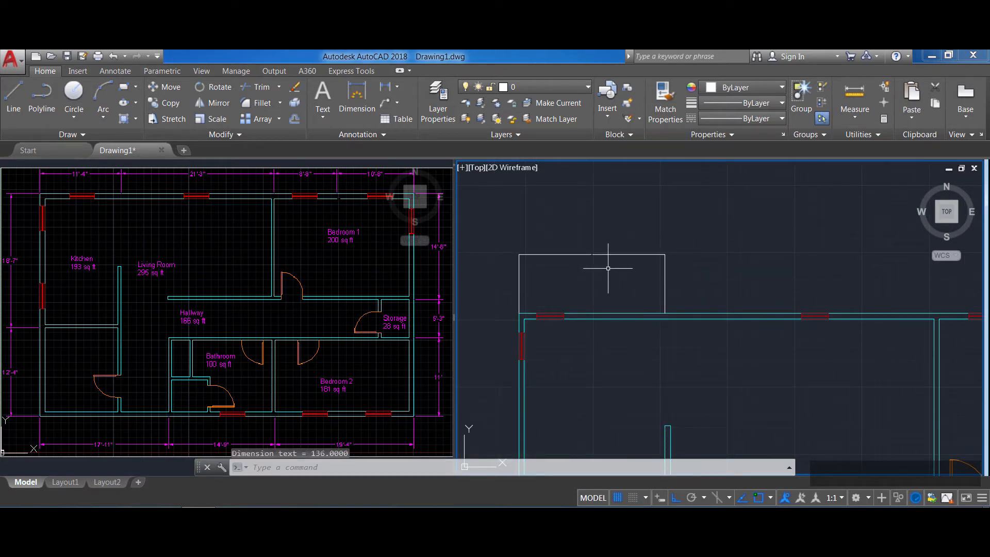
Examine the new dimension's text size and number format up close.
{"action": "scroll", "coordinate": [608, 268], "scroll_direction": "down", "scroll_amount": 1}
{"action": "scroll", "coordinate": [608, 269], "scroll_direction": "up", "scroll_amount": 4}
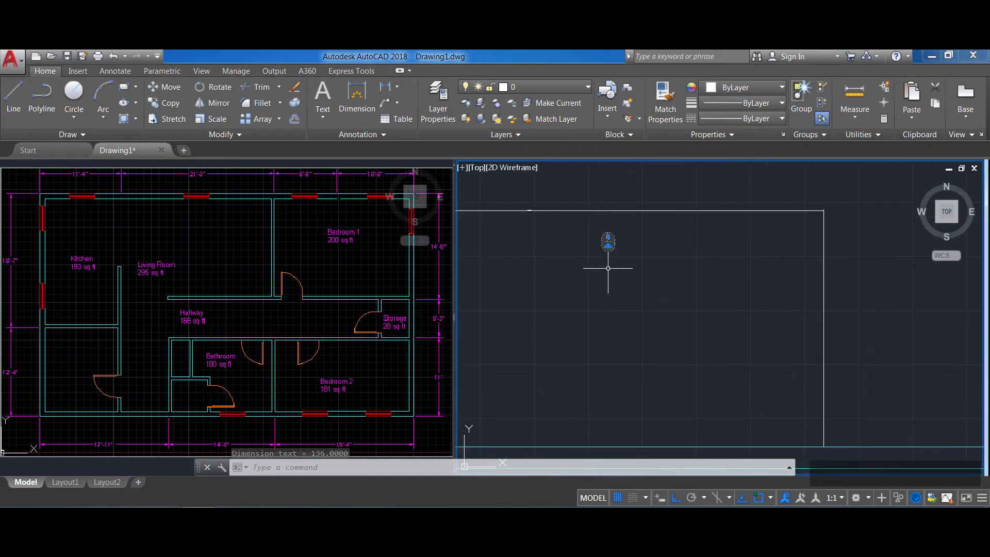
{"action": "middle_click_drag", "start_coordinate": [545, 234], "coordinate": [608, 296]}
{"action": "scroll", "coordinate": [603, 274], "scroll_direction": "up", "scroll_amount": 8}
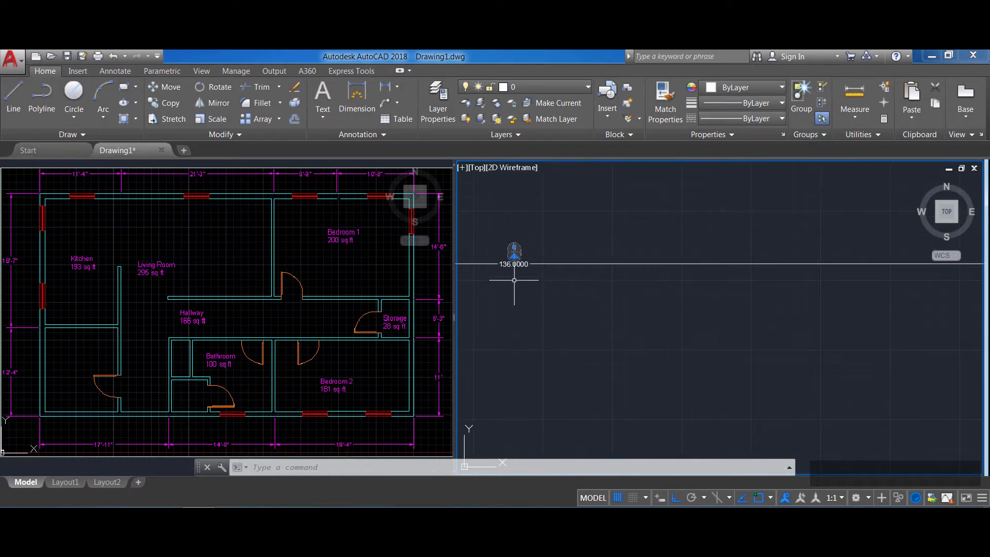
{"action": "scroll", "coordinate": [519, 272], "scroll_direction": "up", "scroll_amount": 2}
{"action": "middle_click_drag", "start_coordinate": [534, 259], "coordinate": [672, 288]}
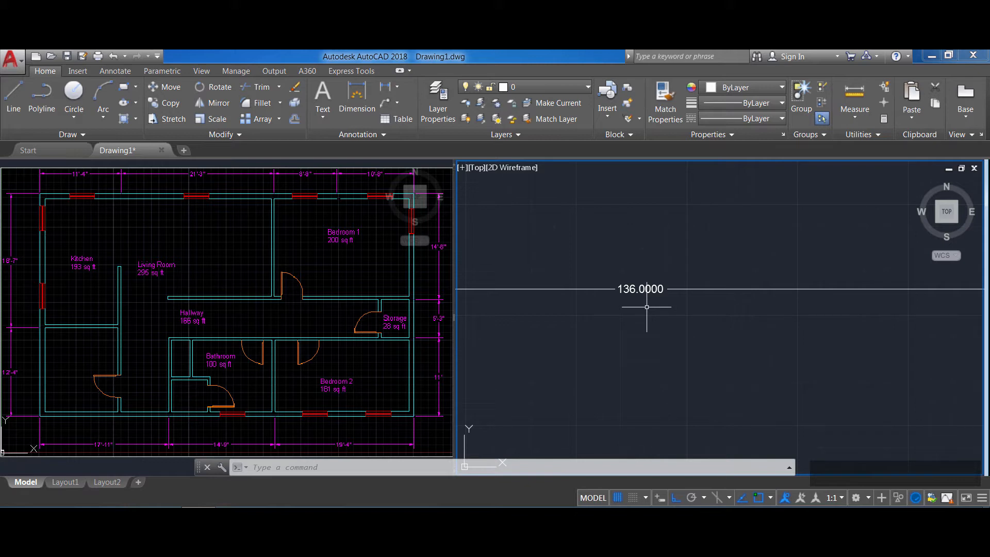
{"action": "scroll", "coordinate": [647, 307], "scroll_direction": "down", "scroll_amount": 5}
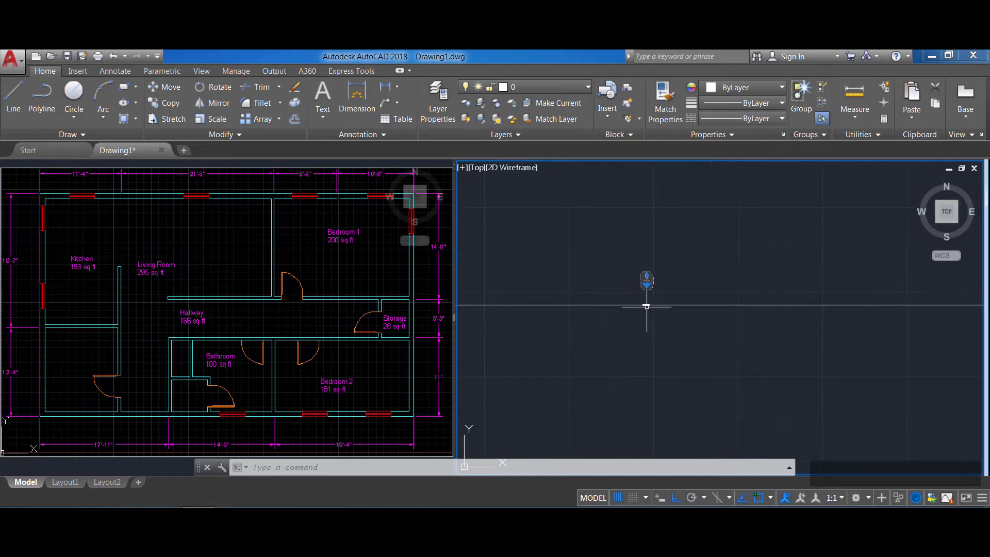
{"action": "scroll", "coordinate": [647, 306], "scroll_direction": "down", "scroll_amount": 3}
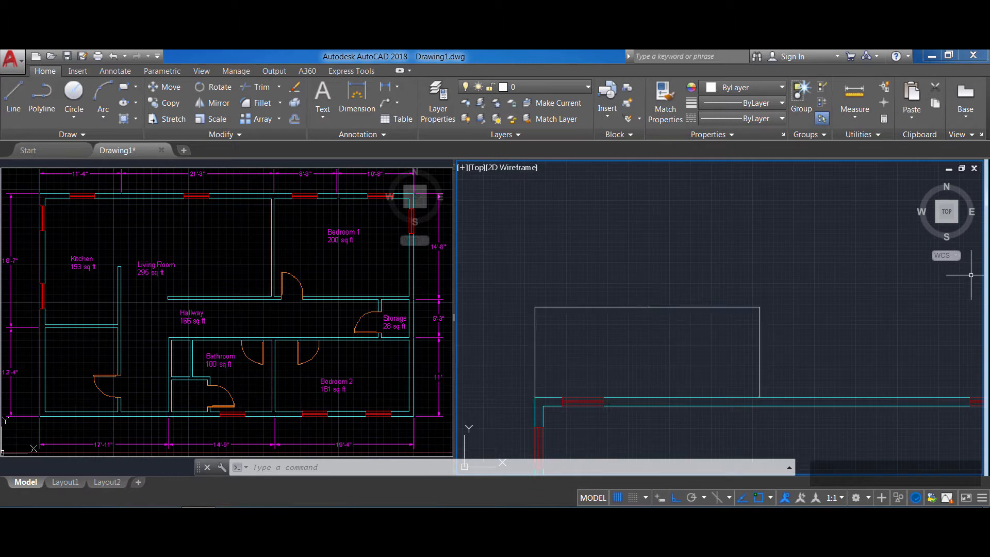
{"action": "scroll", "coordinate": [513, 233], "scroll_direction": "down", "scroll_amount": 2}
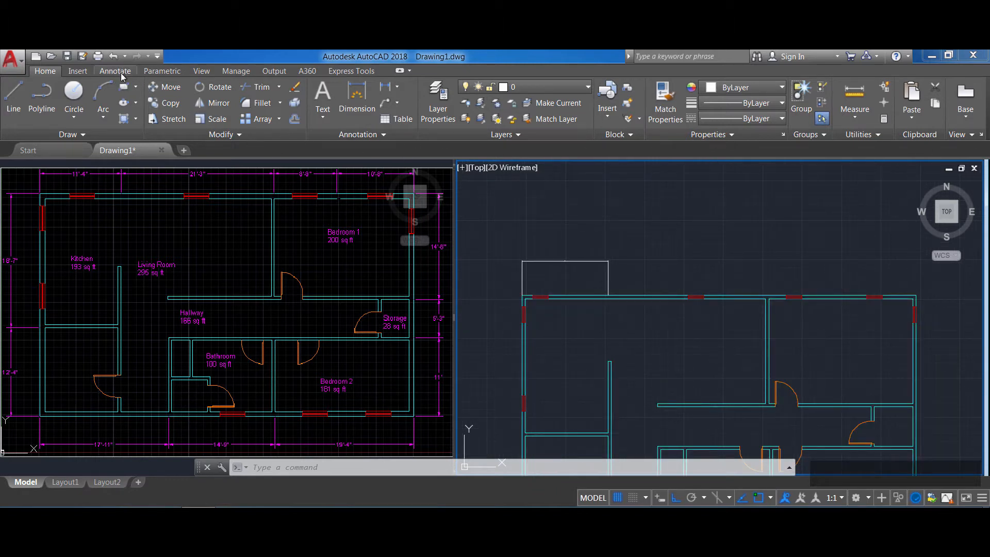
Create a new dimension style named Project 1, starting from the Annotative style.
{"action": "left_click", "coordinate": [117, 71]}
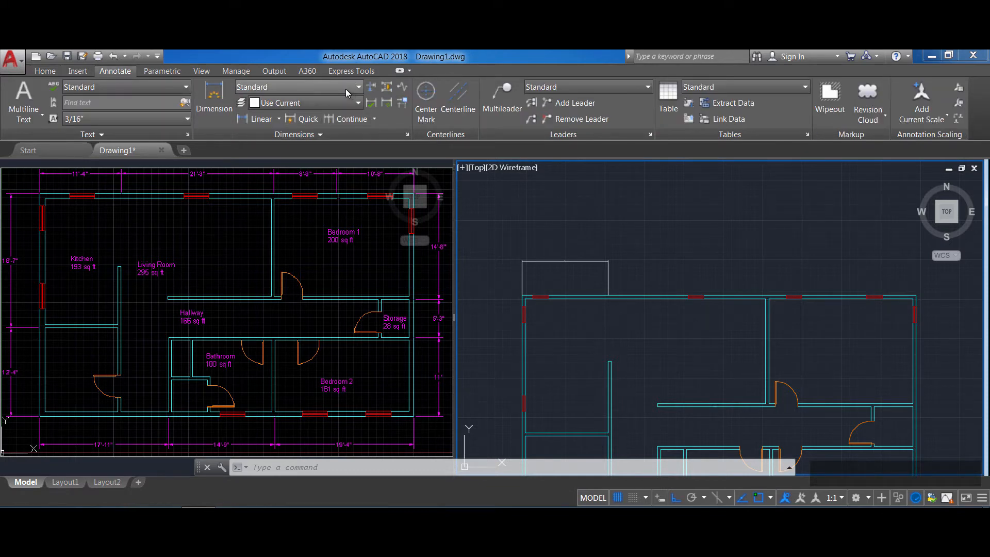
{"action": "left_click", "coordinate": [292, 91]}
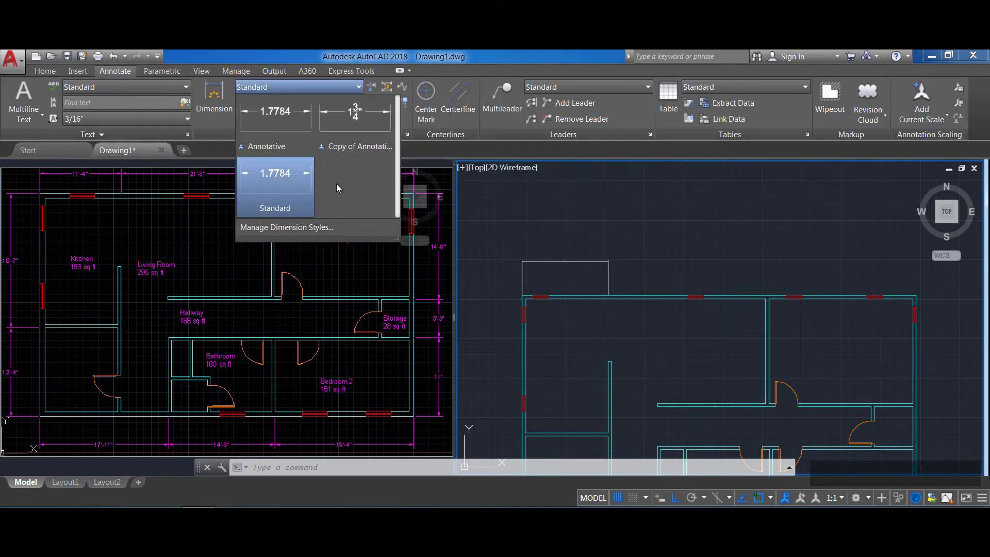
{"action": "left_click", "coordinate": [324, 231]}
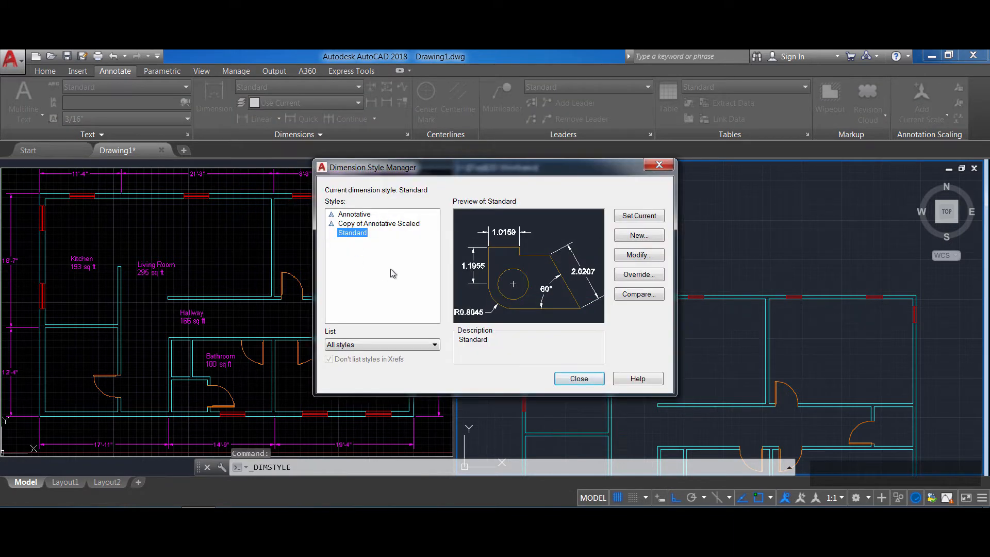
{"action": "left_click", "coordinate": [637, 237]}
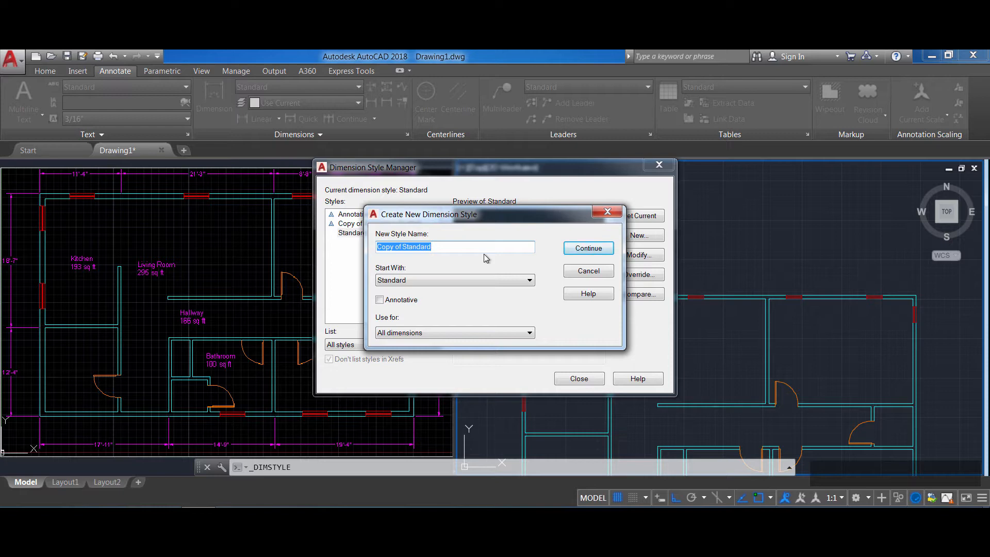
{"action": "type", "text": "pROJEC"}
{"action": "key", "text": "BackSpace"}
{"action": "key", "text": "BackSpace"}
{"action": "key", "text": "BackSpace"}
{"action": "key", "text": "BackSpace"}
{"action": "key", "text": "BackSpace"}
{"action": "type", "text": "roject 1"}
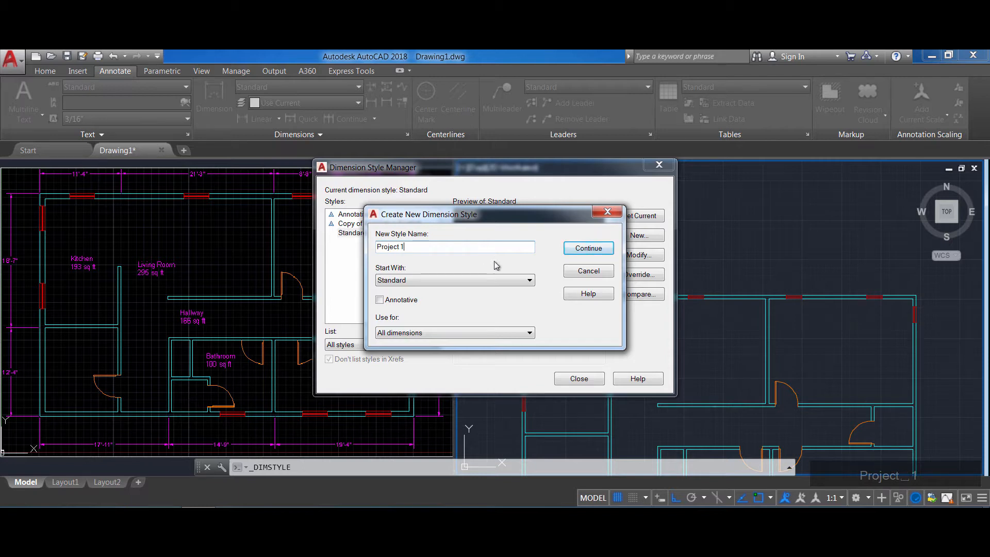
{"action": "left_click", "coordinate": [419, 284]}
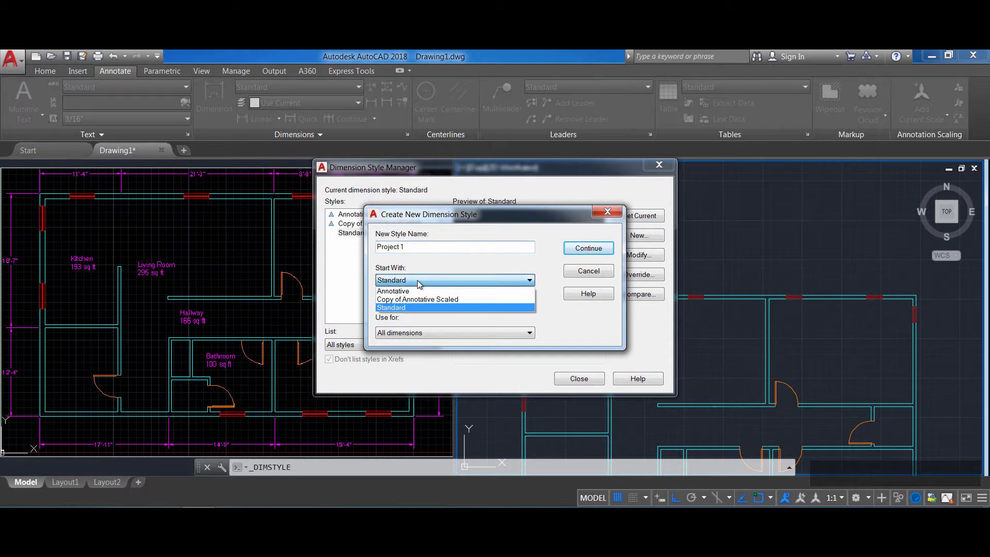
{"action": "left_click", "coordinate": [420, 292]}
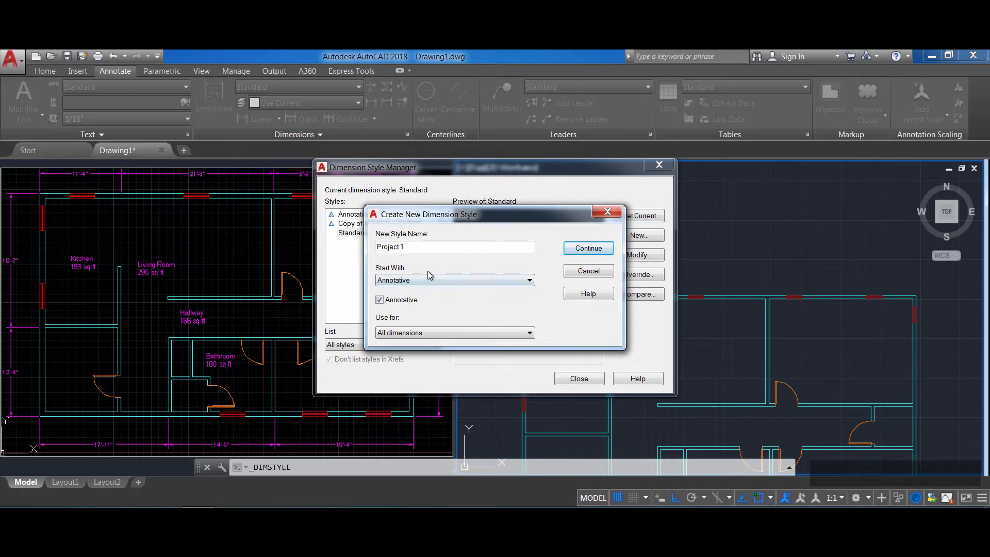
{"action": "left_click", "coordinate": [589, 248]}
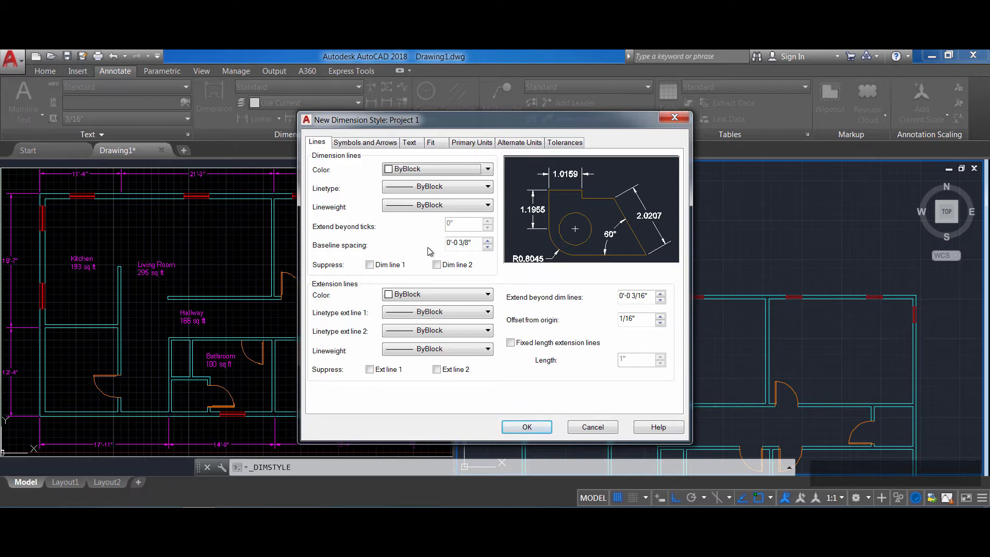
Set the Project 1 style's primary linear unit format to Architectural and save the style.
{"action": "left_click", "coordinate": [485, 148]}
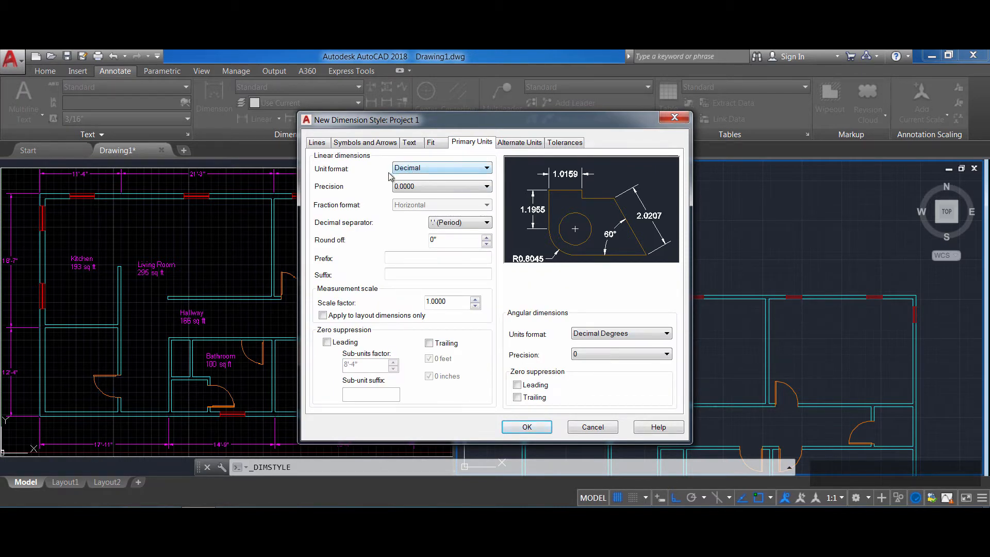
{"action": "left_click", "coordinate": [443, 169]}
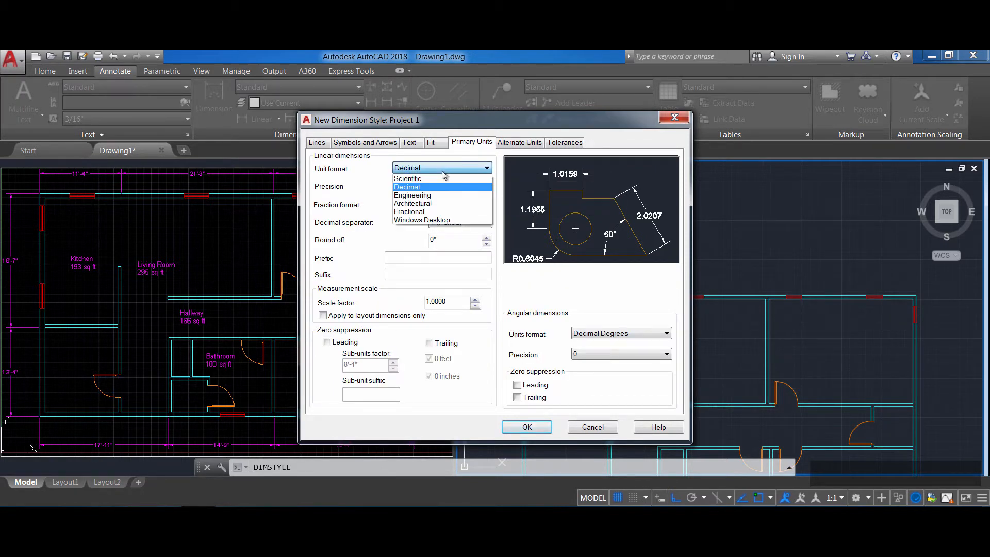
{"action": "left_click", "coordinate": [428, 203]}
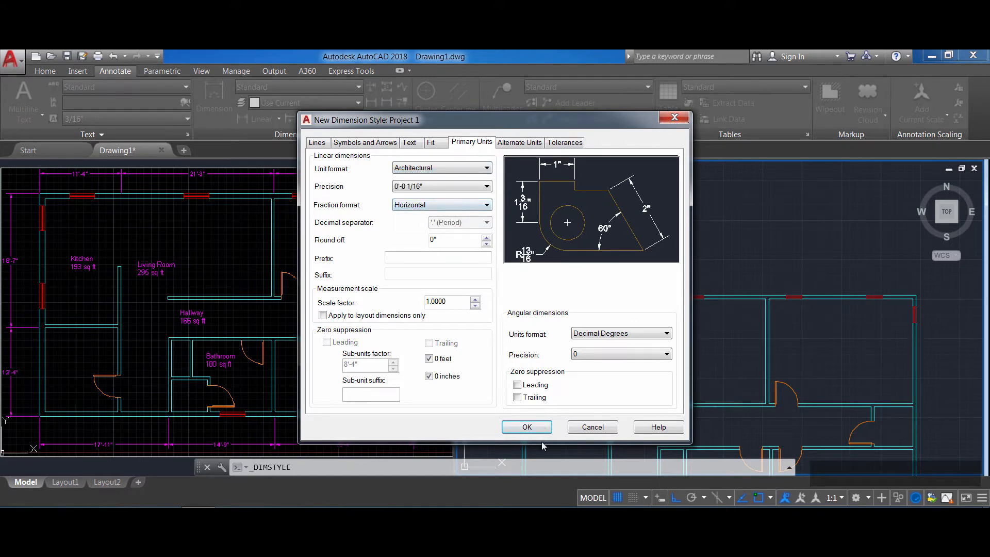
{"action": "left_click", "coordinate": [531, 428]}
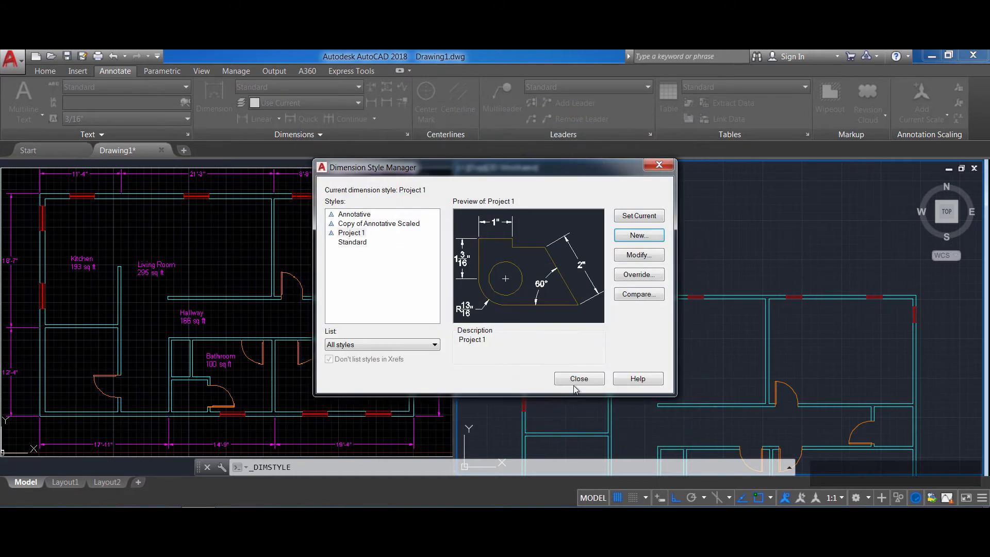
{"action": "left_click", "coordinate": [577, 380]}
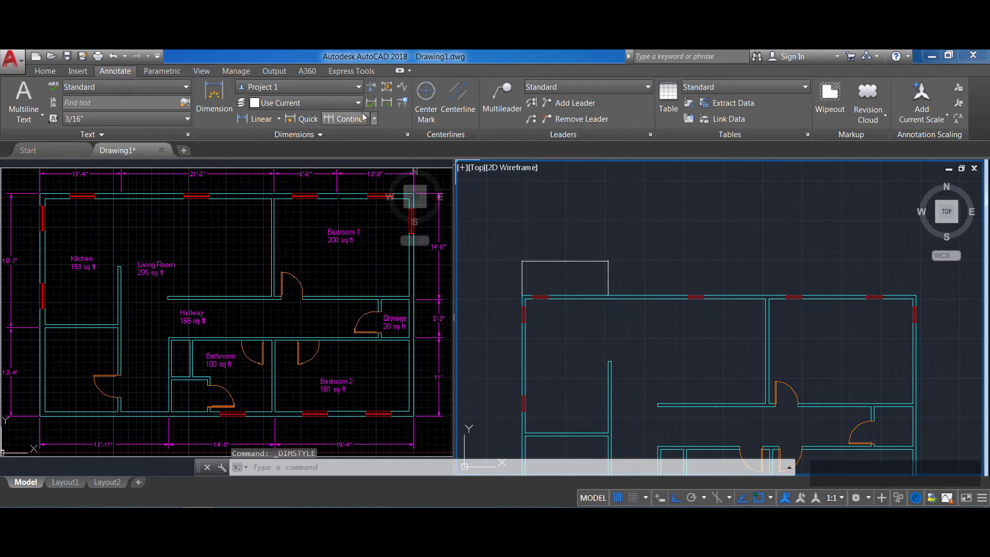
Apply the Project 1 dimension style to the linear dimension above the kitchen.
{"action": "left_click", "coordinate": [536, 262]}
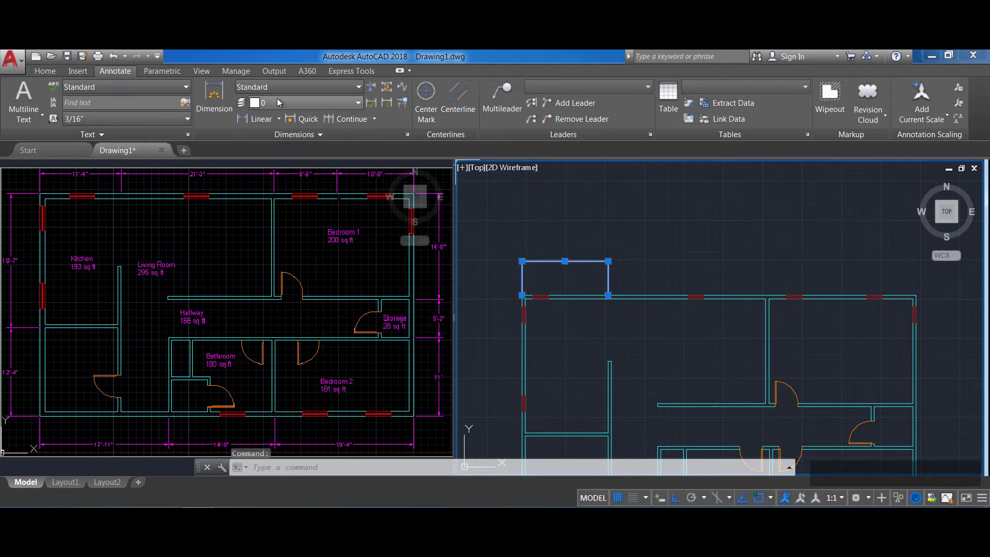
{"action": "left_click", "coordinate": [360, 87]}
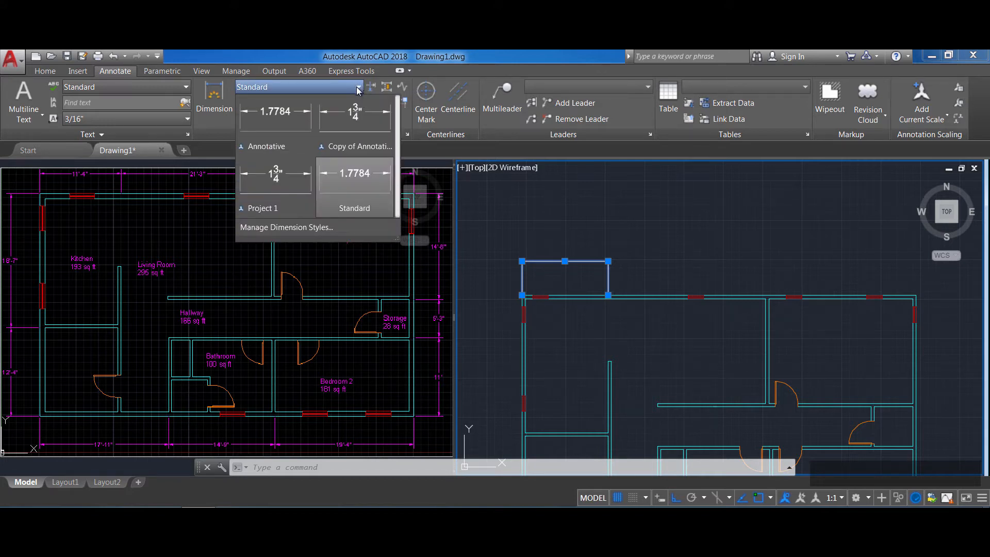
{"action": "left_click", "coordinate": [276, 178]}
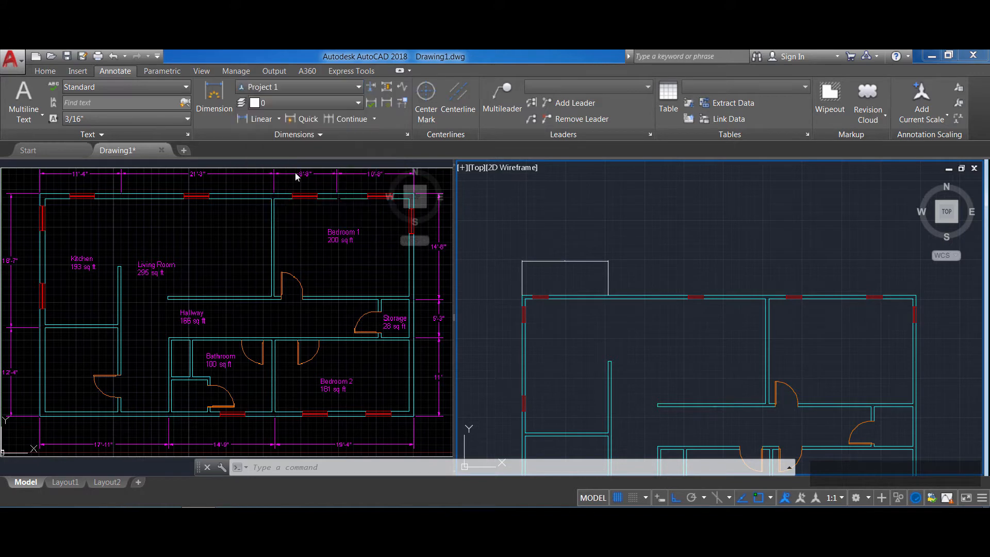
Examine the restyled kitchen dimension's text and number format up close and its size relative to the whole floor plan.
{"action": "scroll", "coordinate": [552, 262], "scroll_direction": "up", "scroll_amount": 6}
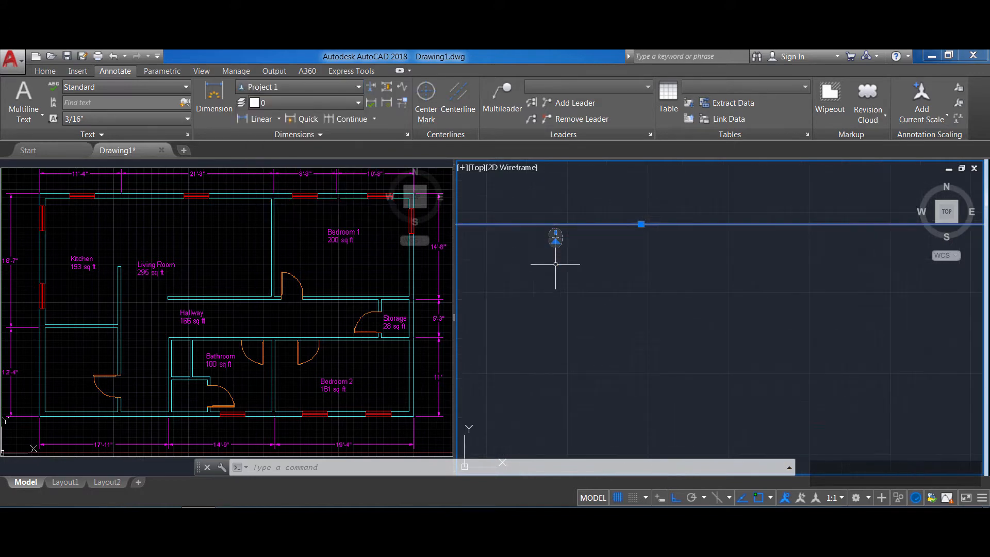
{"action": "middle_click_drag", "start_coordinate": [668, 245], "coordinate": [667, 393]}
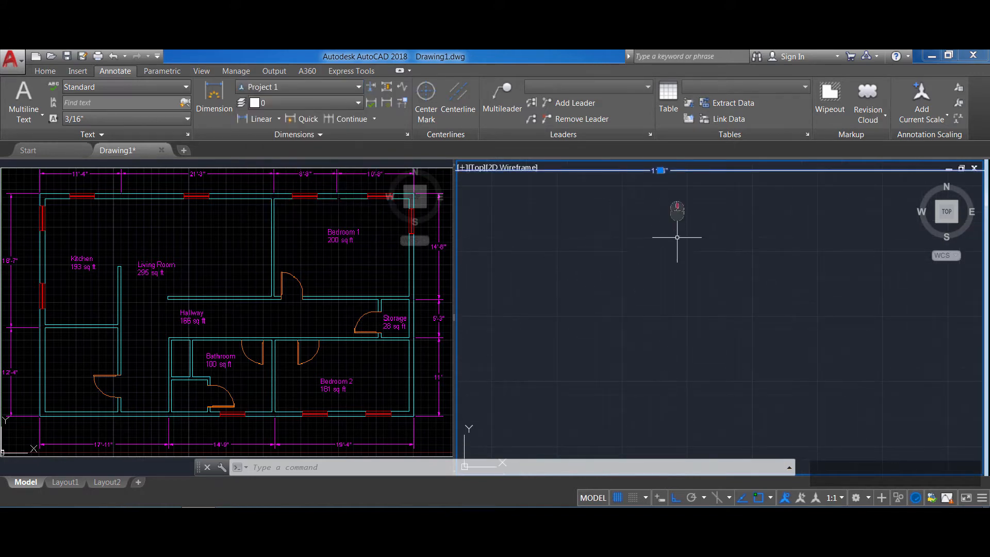
{"action": "middle_click_drag", "start_coordinate": [676, 234], "coordinate": [677, 358]}
{"action": "key", "text": "Escape"}
{"action": "scroll", "coordinate": [660, 329], "scroll_direction": "up", "scroll_amount": 3}
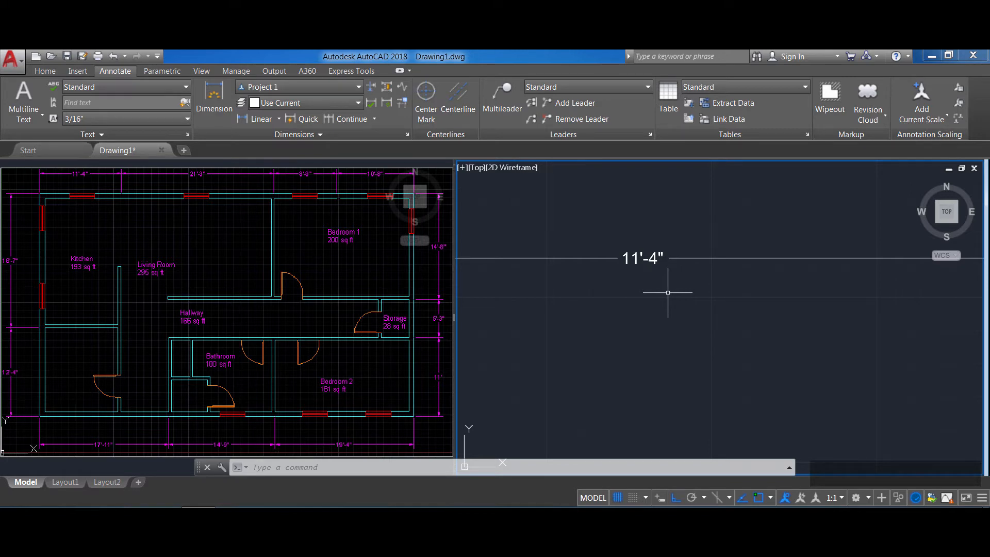
{"action": "scroll", "coordinate": [668, 293], "scroll_direction": "down", "scroll_amount": 5}
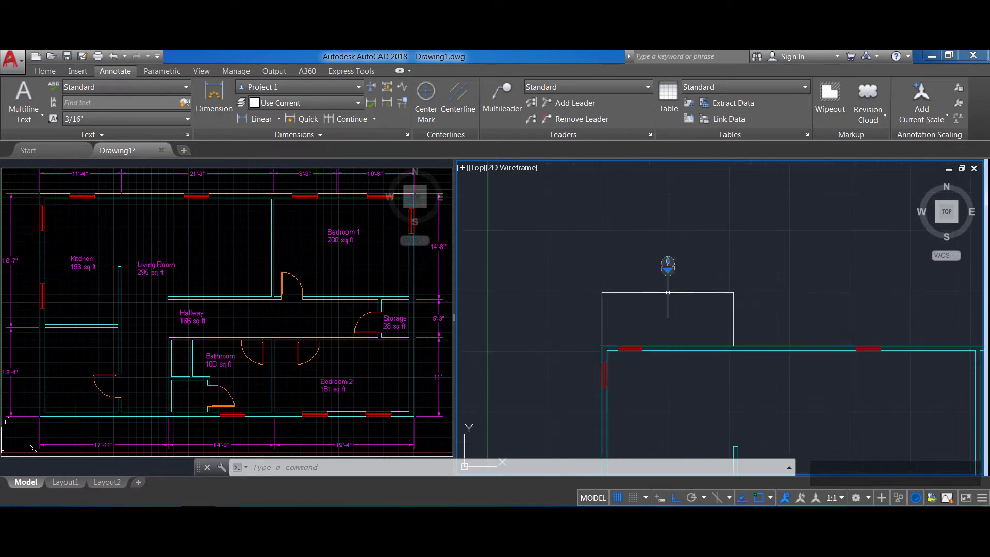
{"action": "middle_click_drag", "start_coordinate": [692, 327], "coordinate": [583, 274]}
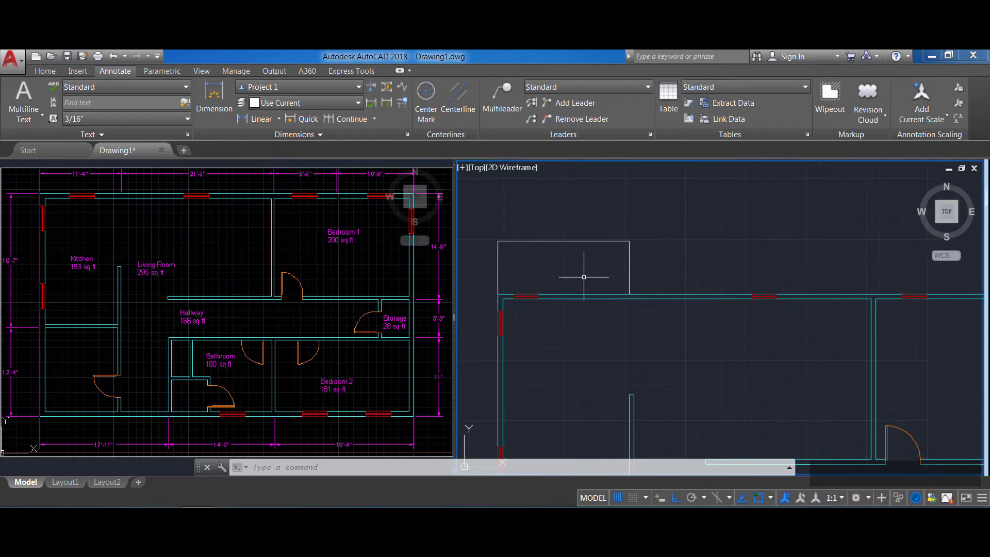
{"action": "scroll", "coordinate": [584, 276], "scroll_direction": "down", "scroll_amount": 2}
{"action": "middle_click_drag", "start_coordinate": [629, 343], "coordinate": [602, 293]}
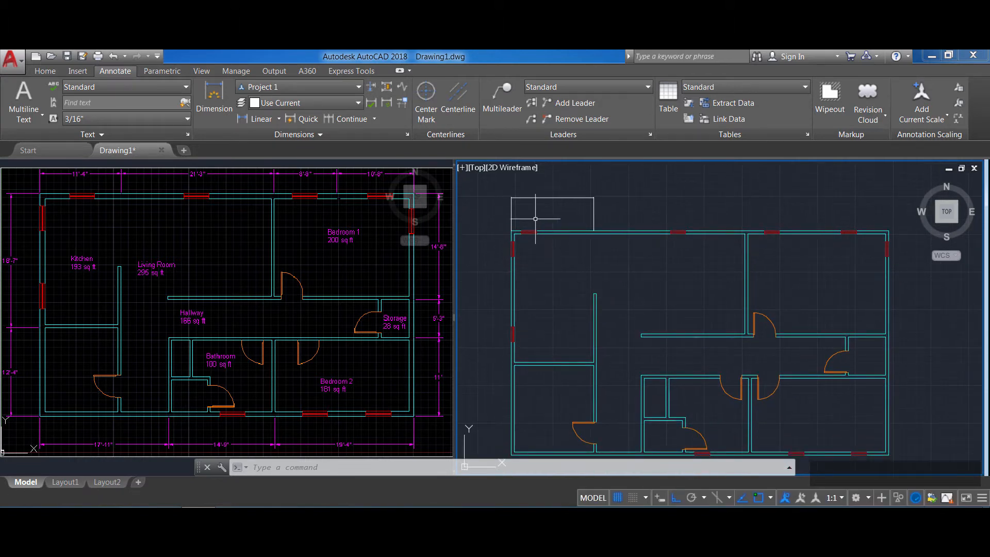
{"action": "middle_click_drag", "start_coordinate": [539, 218], "coordinate": [566, 282]}
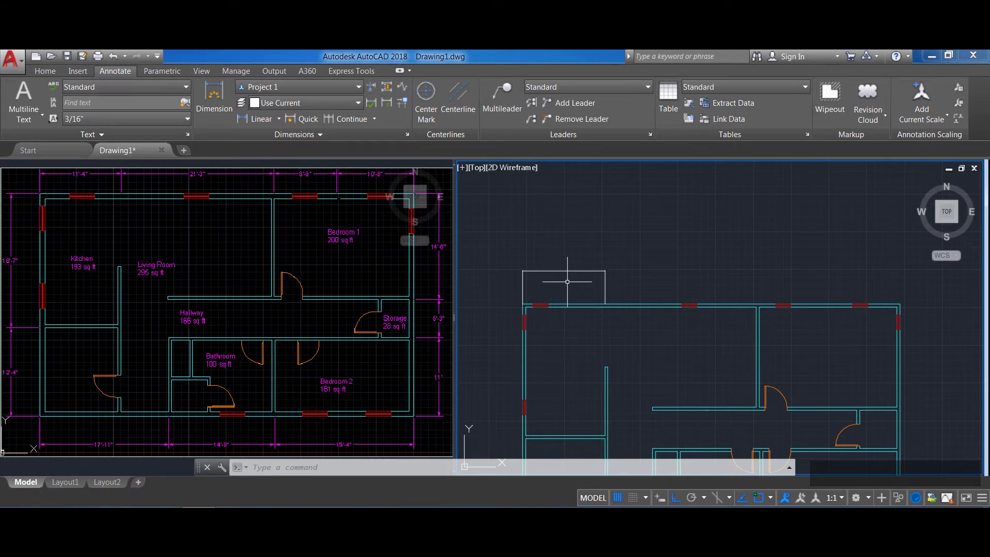
{"action": "scroll", "coordinate": [567, 282], "scroll_direction": "up", "scroll_amount": 2}
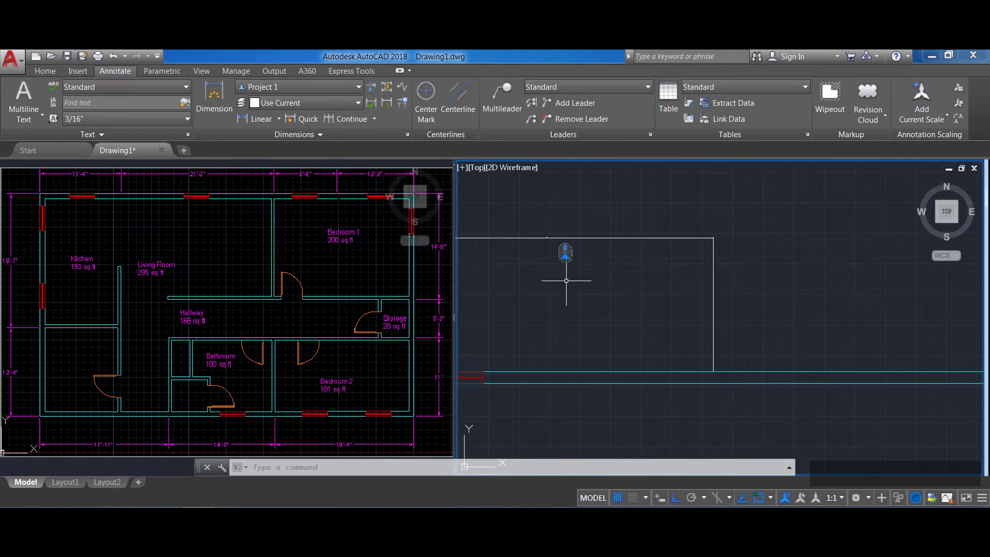
{"action": "scroll", "coordinate": [560, 266], "scroll_direction": "up", "scroll_amount": 3}
{"action": "scroll", "coordinate": [601, 310], "scroll_direction": "up", "scroll_amount": 4}
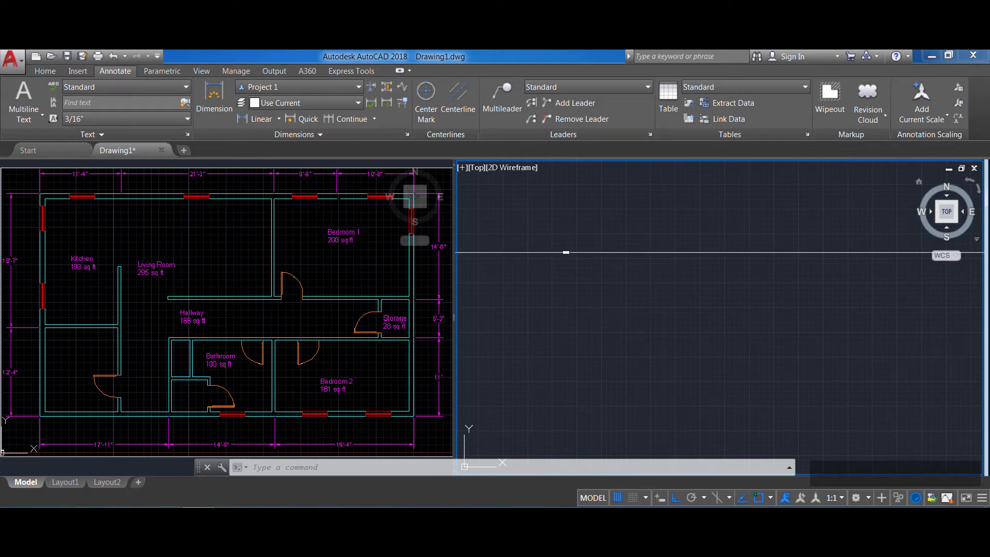
{"action": "key", "text": "Escape"}
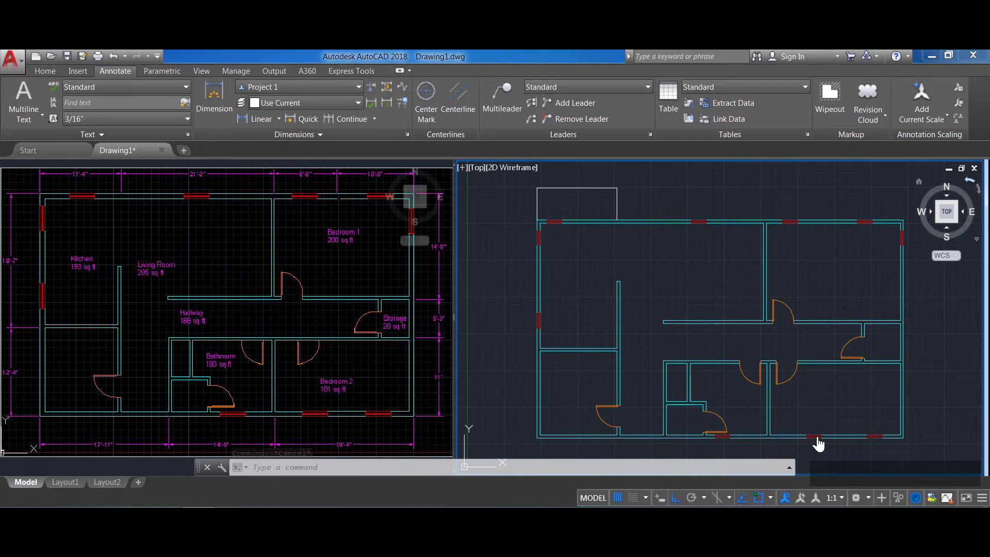
Set the annotation scale to 1:30 and add that scale to the linear dimension above the kitchen.
{"action": "left_click", "coordinate": [842, 498]}
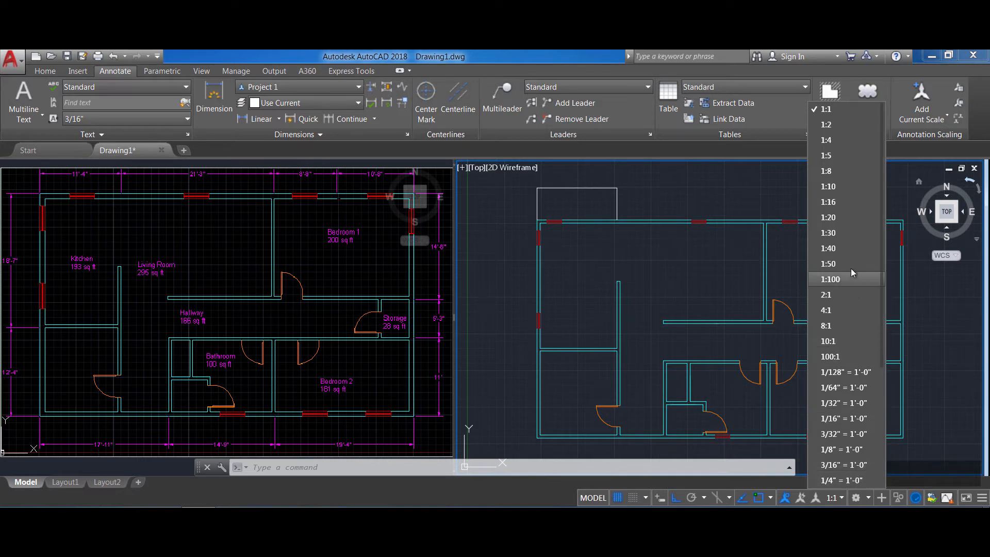
{"action": "left_click", "coordinate": [829, 233]}
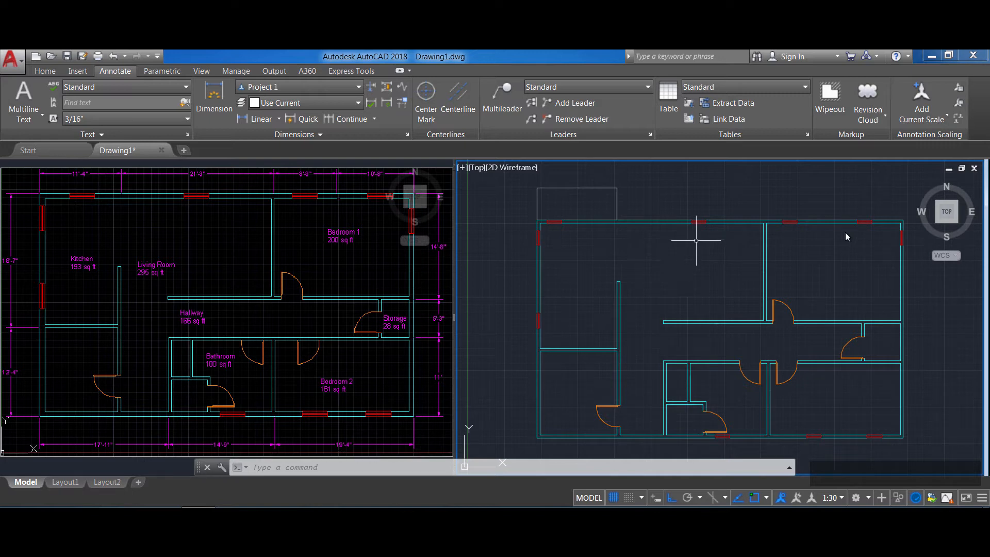
{"action": "left_click", "coordinate": [921, 94]}
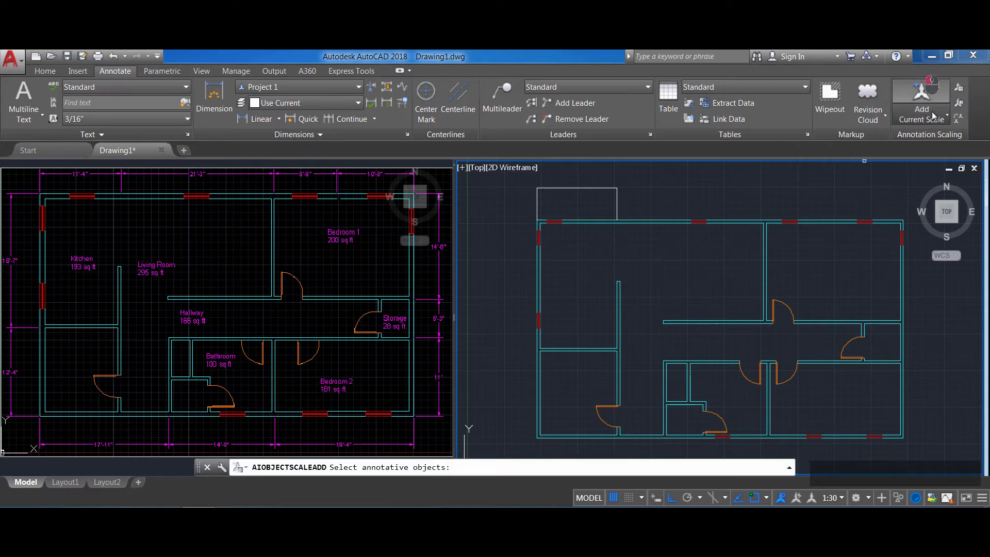
{"action": "left_click", "coordinate": [933, 115]}
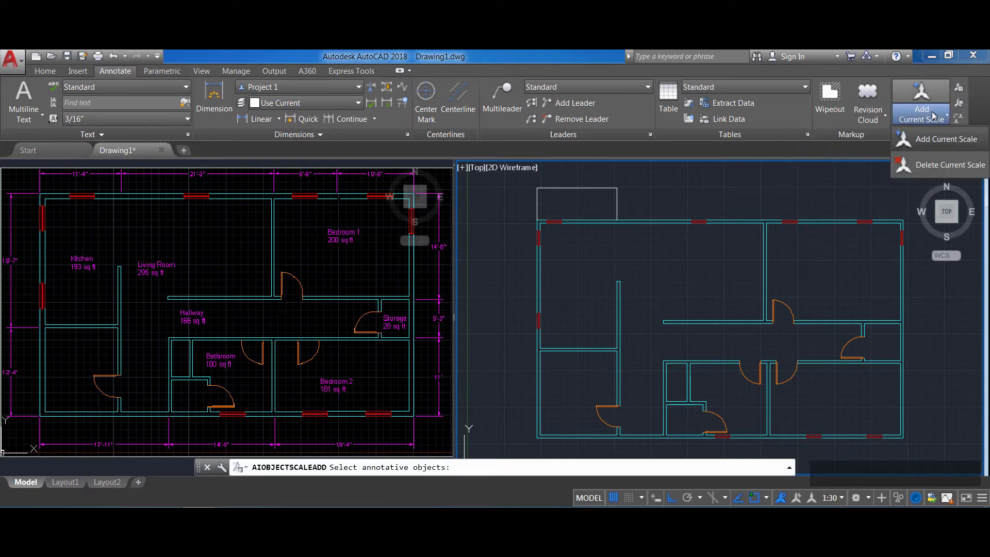
{"action": "left_click", "coordinate": [926, 147]}
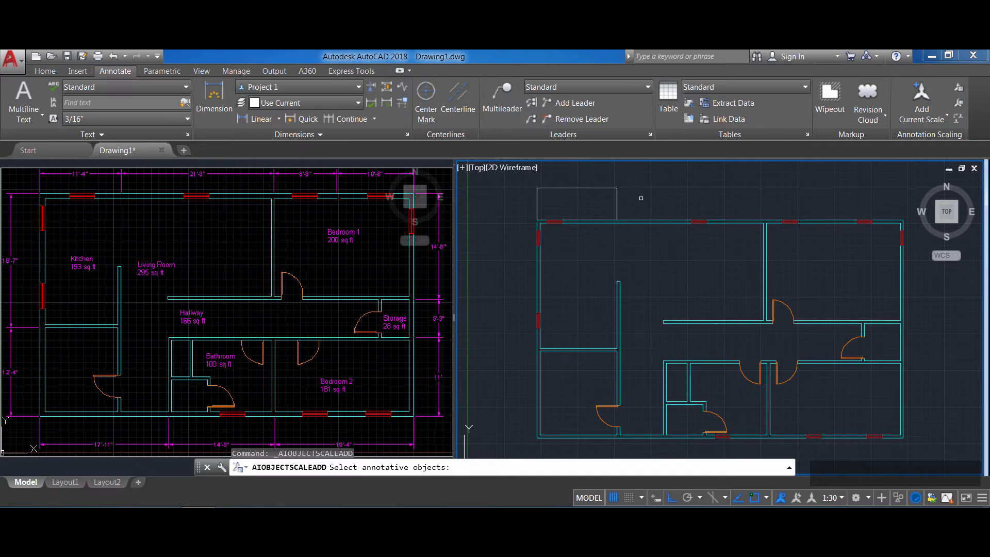
{"action": "left_click", "coordinate": [617, 195]}
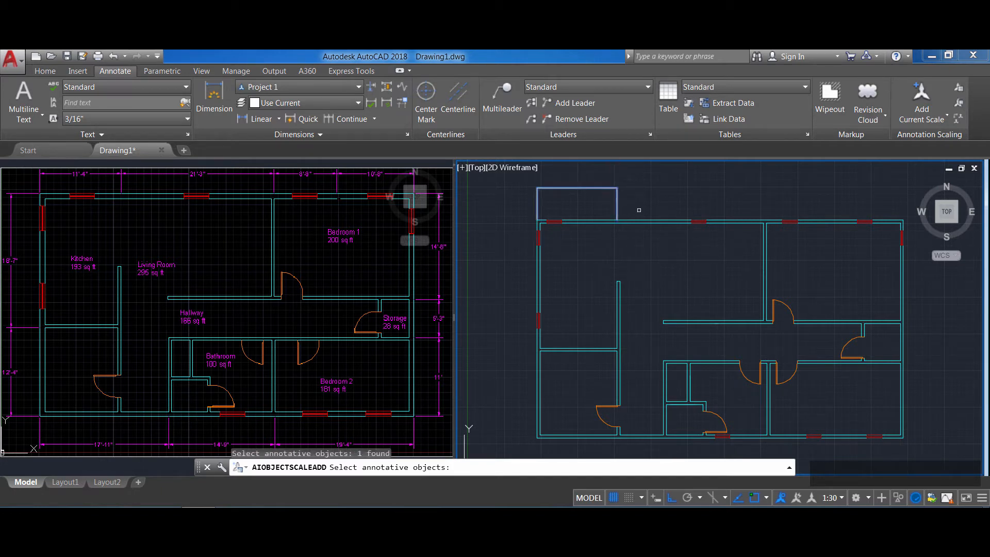
{"action": "key", "text": "Return"}
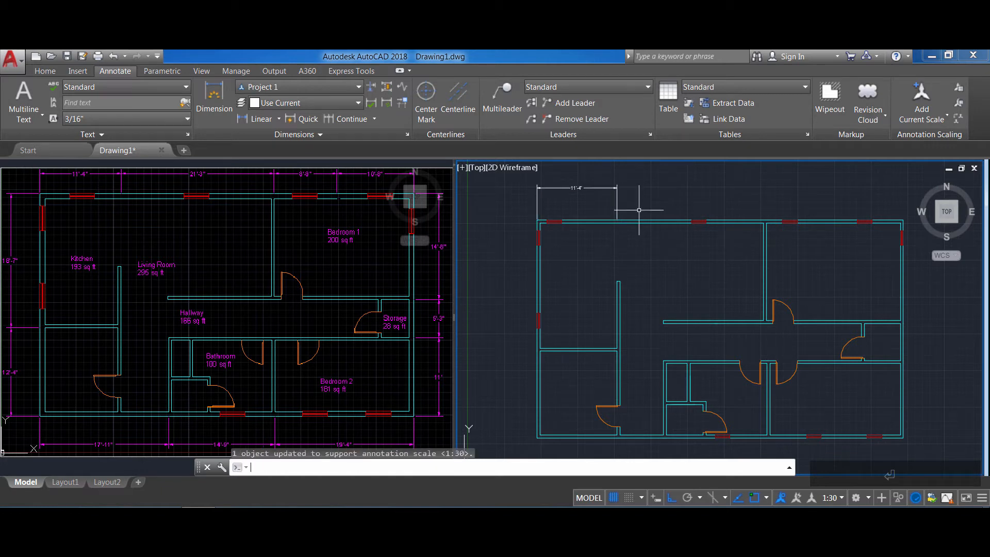
{"action": "scroll", "coordinate": [569, 225], "scroll_direction": "up", "scroll_amount": 3}
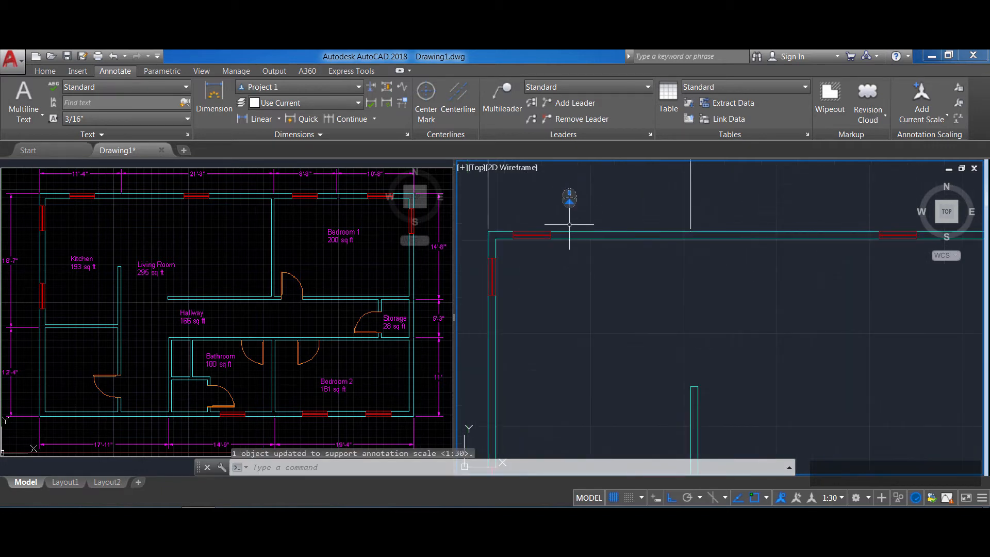
{"action": "scroll", "coordinate": [569, 224], "scroll_direction": "down", "scroll_amount": 2}
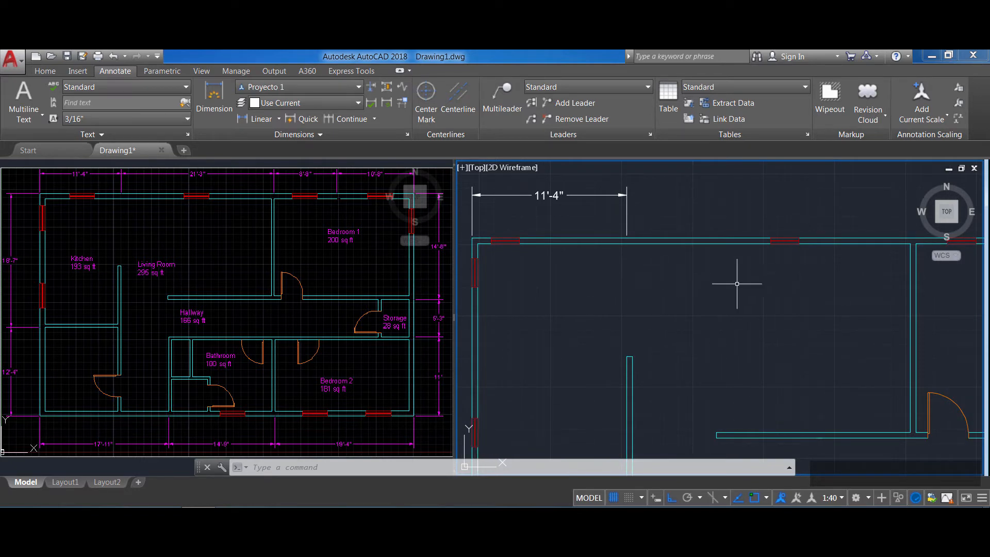
Dimension the living room's upper wall from the kitchen dimension's end to the Bedroom 1 partition, aligned with the kitchen dimension line.
{"action": "scroll", "coordinate": [715, 245], "scroll_direction": "down", "scroll_amount": 2}
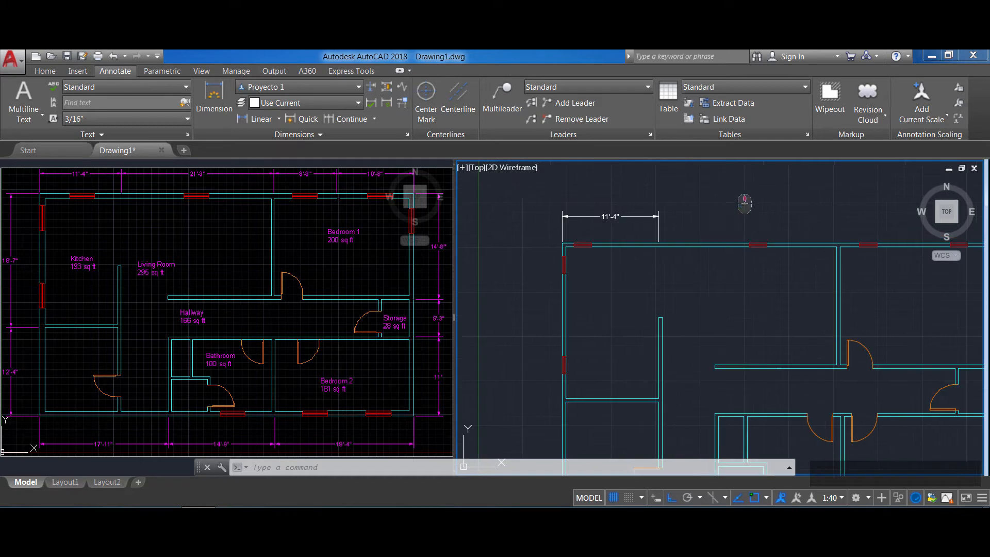
{"action": "middle_click_drag", "start_coordinate": [743, 226], "coordinate": [649, 240]}
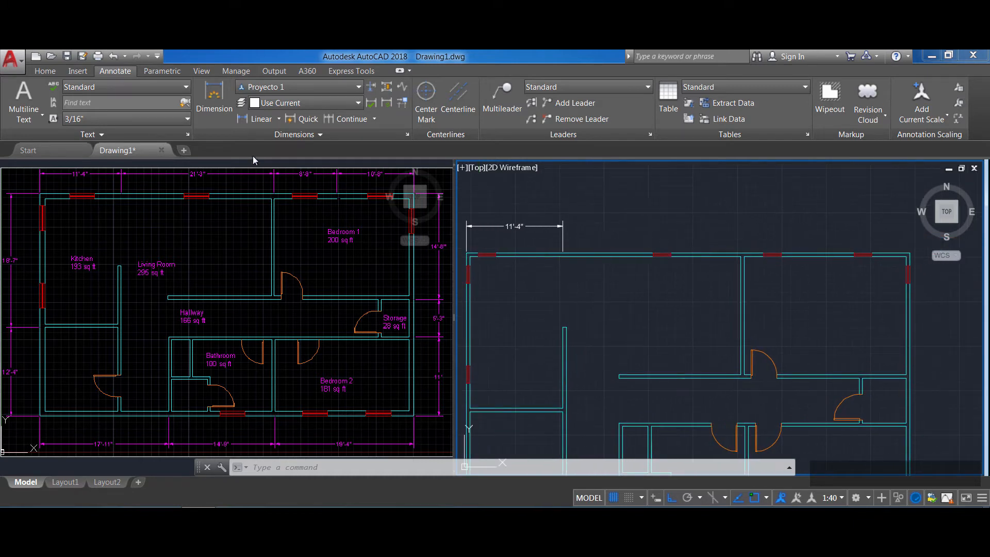
{"action": "left_click", "coordinate": [214, 98]}
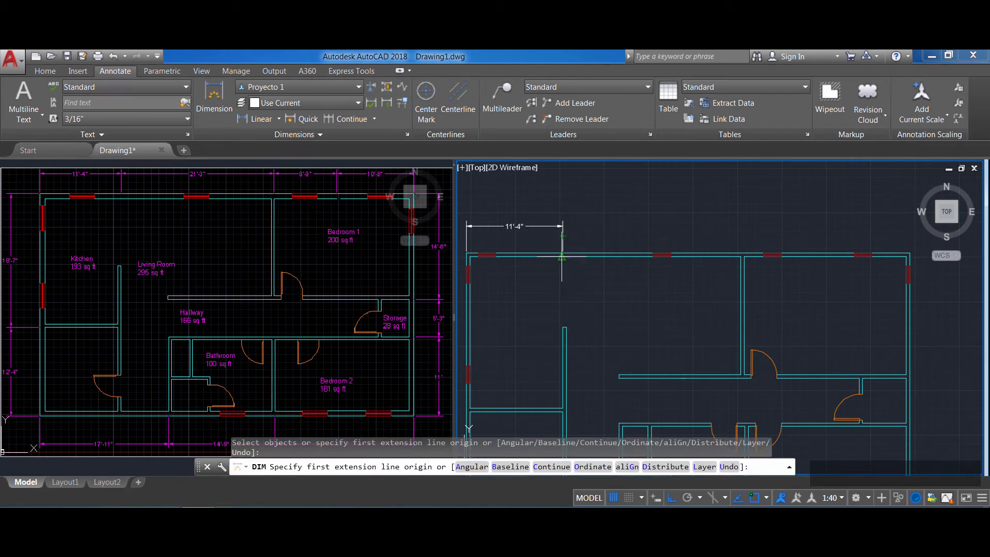
{"action": "left_click", "coordinate": [563, 255]}
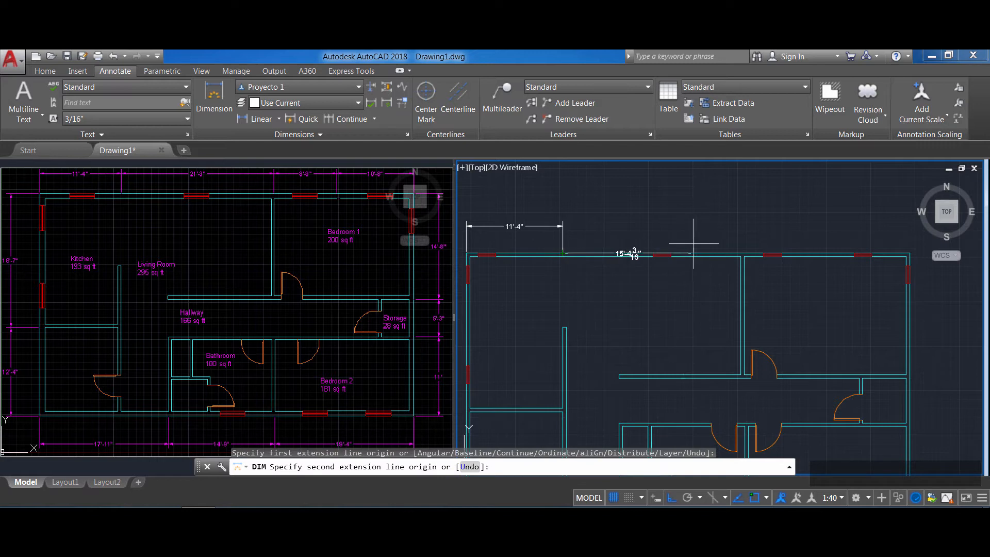
{"action": "left_click", "coordinate": [741, 253]}
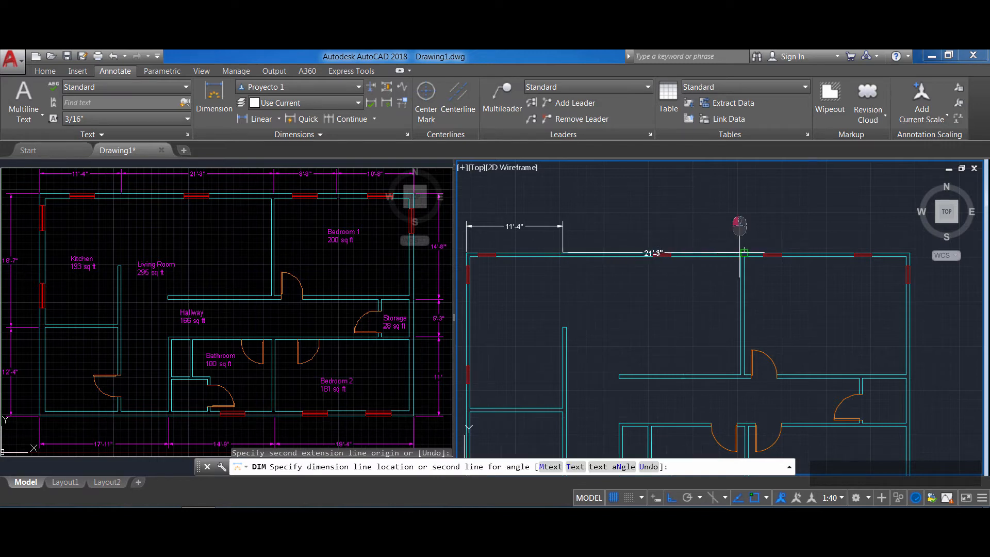
{"action": "scroll", "coordinate": [743, 232], "scroll_direction": "up", "scroll_amount": 2}
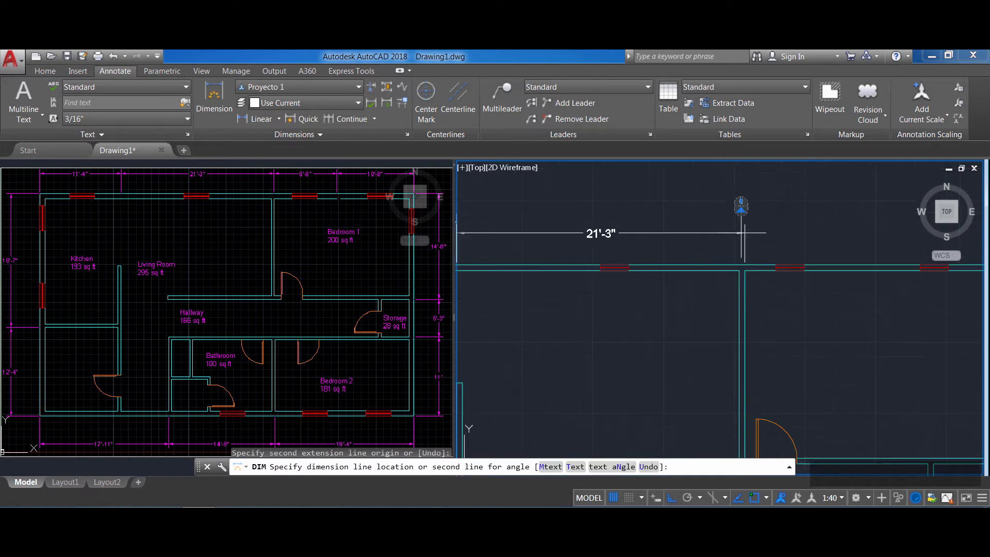
{"action": "middle_click_drag", "start_coordinate": [742, 232], "coordinate": [855, 244]}
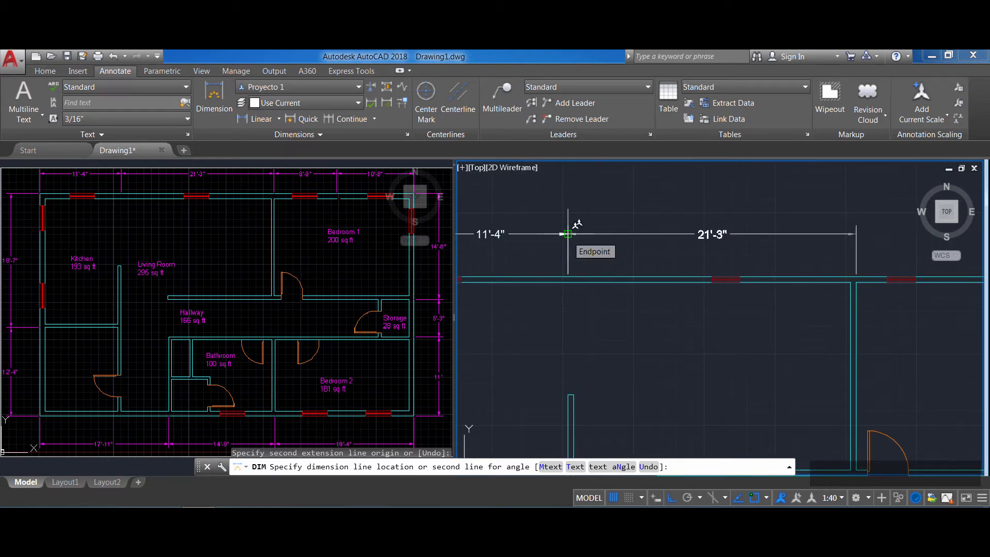
{"action": "left_click", "coordinate": [567, 234]}
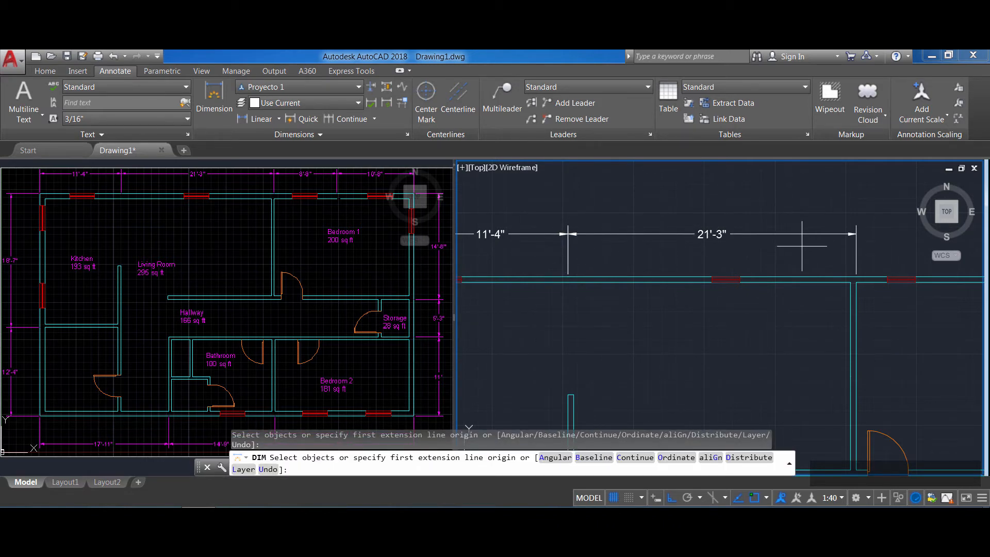
{"action": "middle_click_drag", "start_coordinate": [802, 239], "coordinate": [557, 232]}
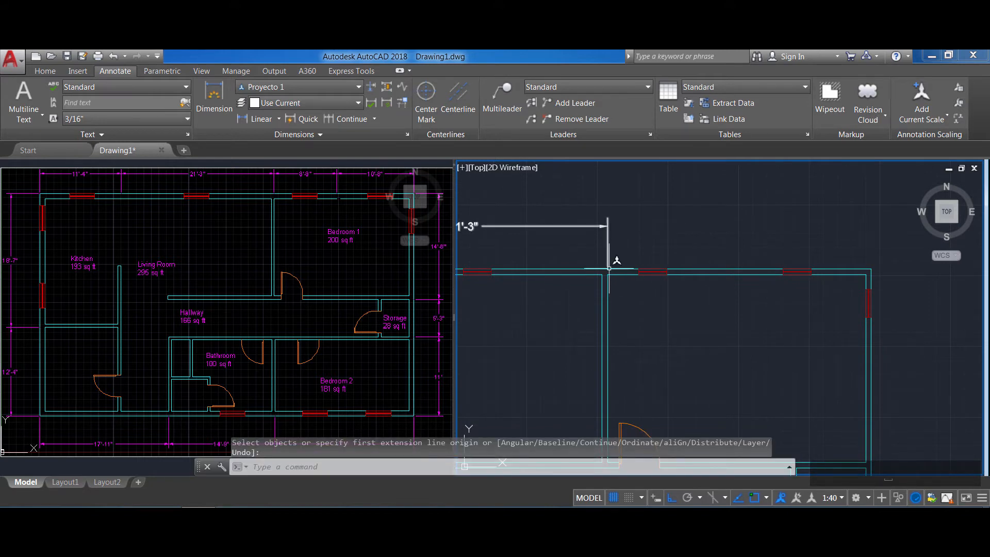
{"action": "key", "text": "Escape"}
{"action": "key", "text": "Escape"}
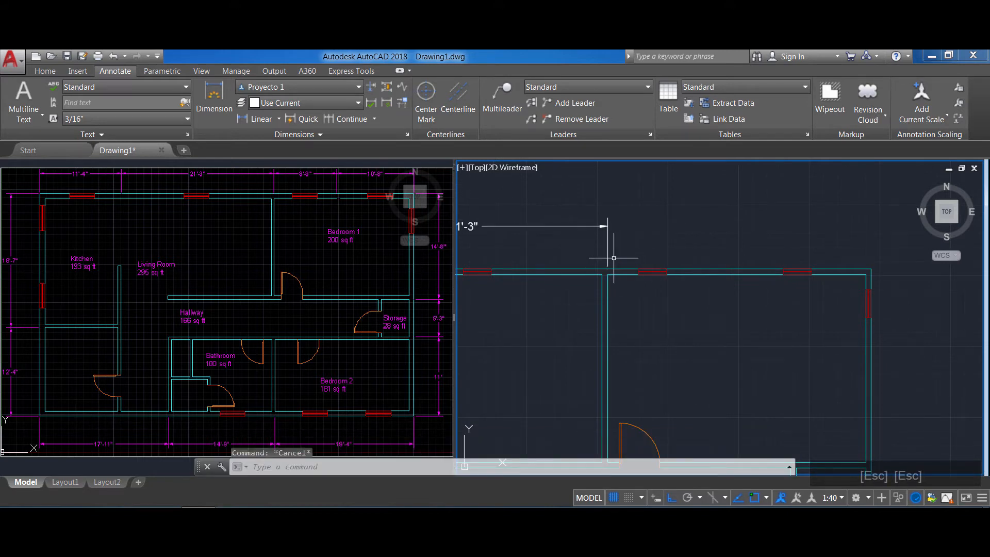
Dimension Bedroom 1's upper wall from the partition to the outer corner, in line with the living room dimension.
{"action": "left_click", "coordinate": [214, 98]}
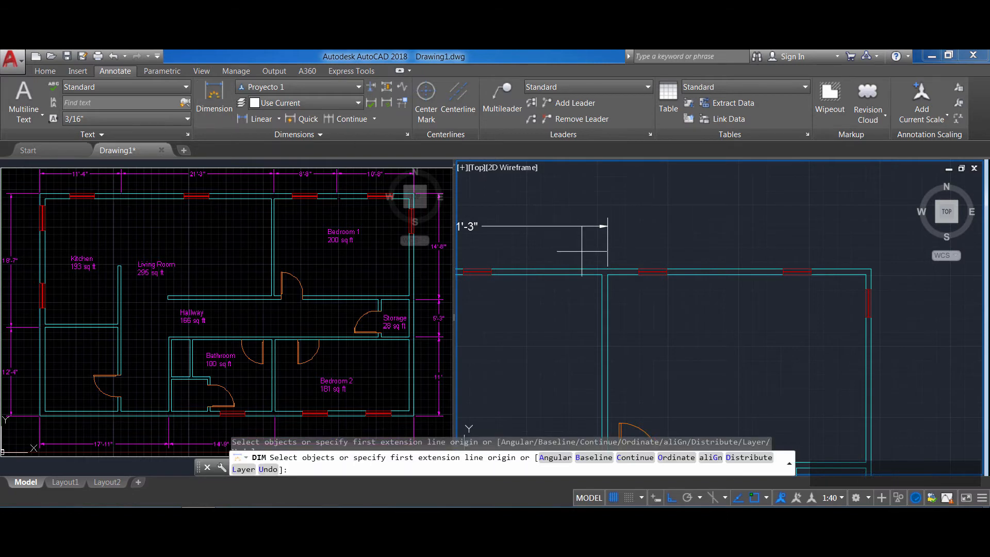
{"action": "left_click", "coordinate": [607, 268]}
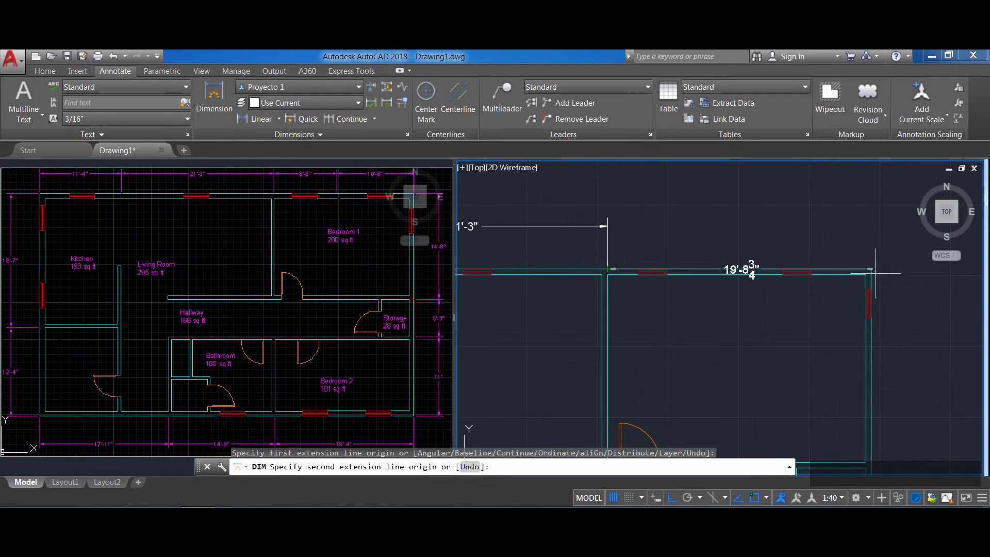
{"action": "left_click", "coordinate": [871, 269]}
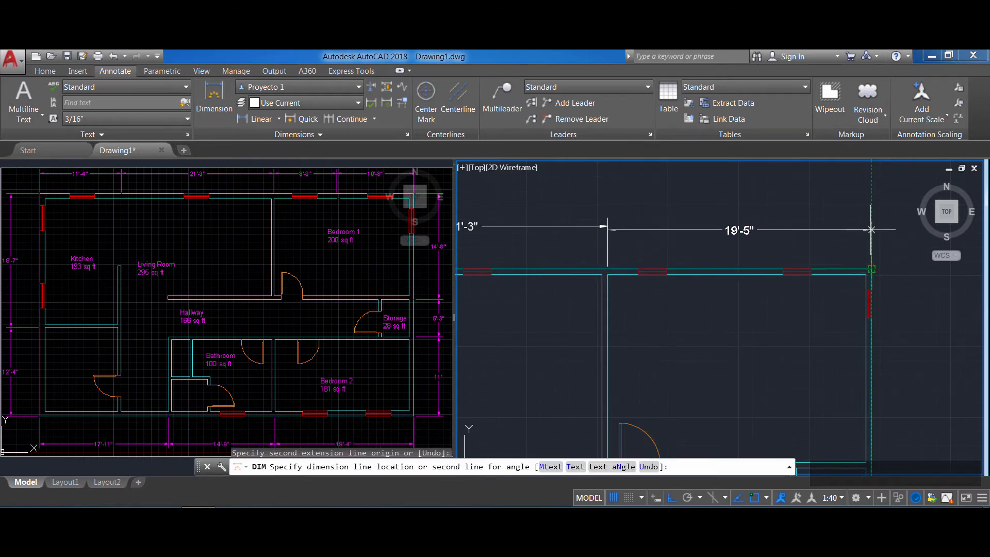
{"action": "left_click", "coordinate": [602, 210]}
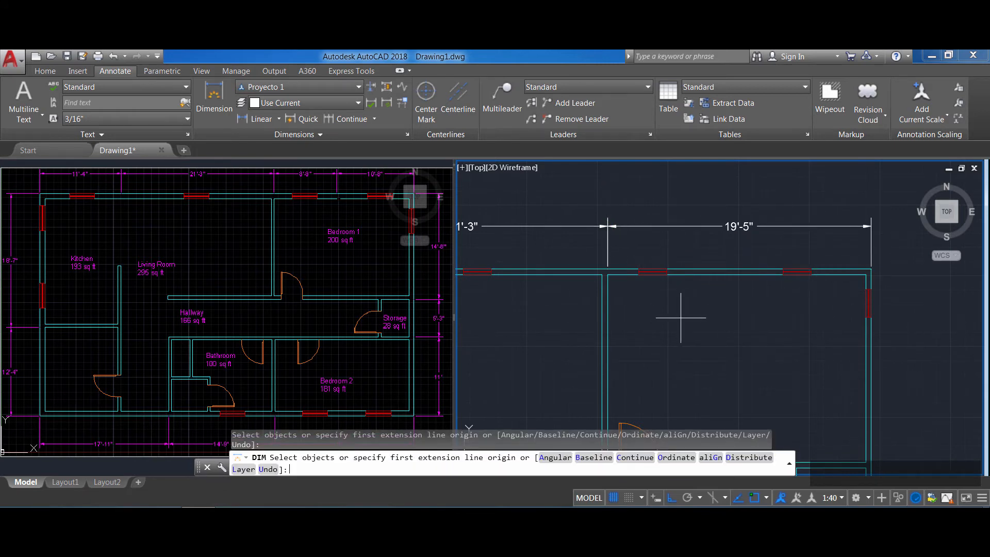
{"action": "key", "text": "Escape"}
{"action": "scroll", "coordinate": [641, 318], "scroll_direction": "down", "scroll_amount": 2}
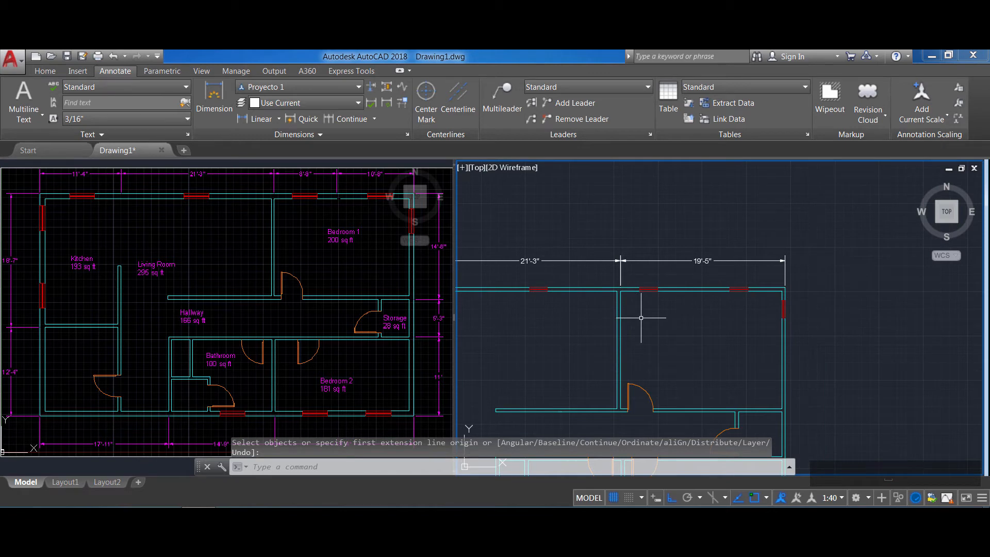
{"action": "scroll", "coordinate": [641, 318], "scroll_direction": "down", "scroll_amount": 1}
{"action": "middle_click_drag", "start_coordinate": [641, 318], "coordinate": [666, 286]}
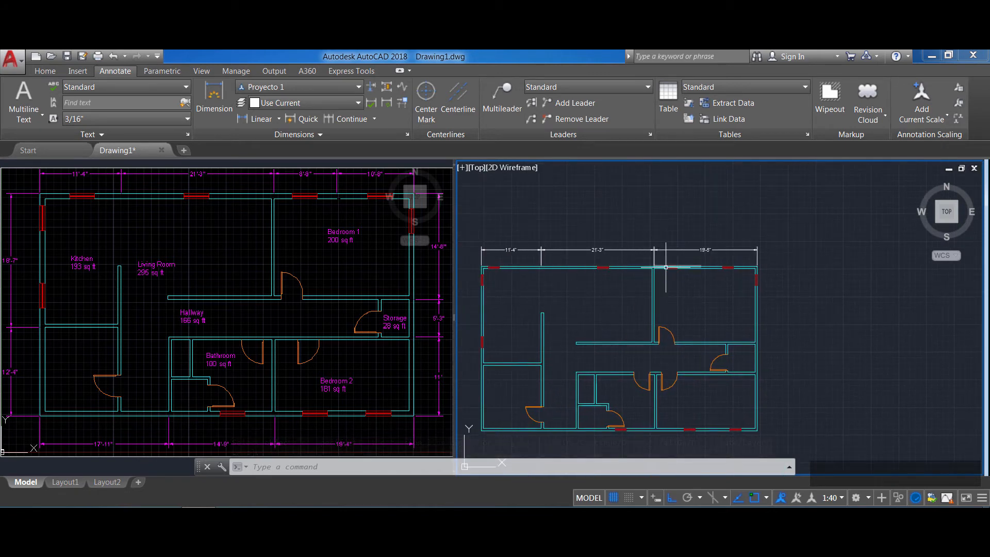
Replace Bedroom 1's full-width upper dimension with one from the partition to the wall point between the two windows, aligned with the living room dimension.
{"action": "left_click", "coordinate": [700, 248]}
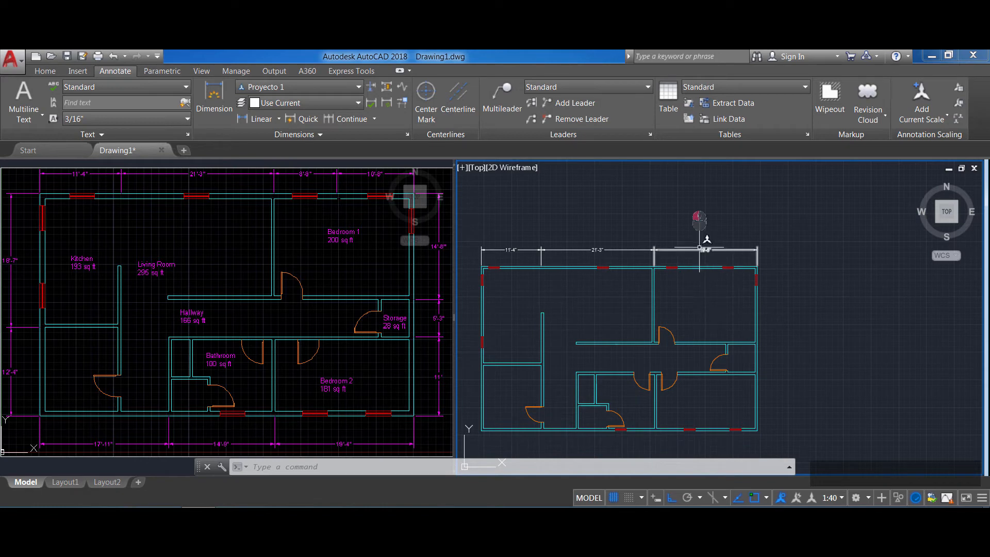
{"action": "key", "text": "Delete"}
{"action": "scroll", "coordinate": [699, 247], "scroll_direction": "up", "scroll_amount": 2}
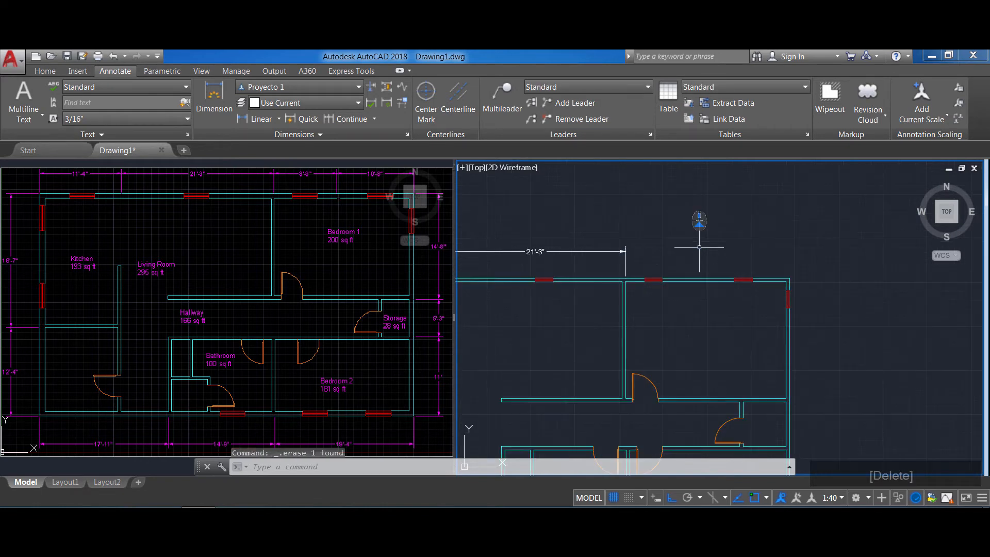
{"action": "scroll", "coordinate": [700, 247], "scroll_direction": "up", "scroll_amount": 2}
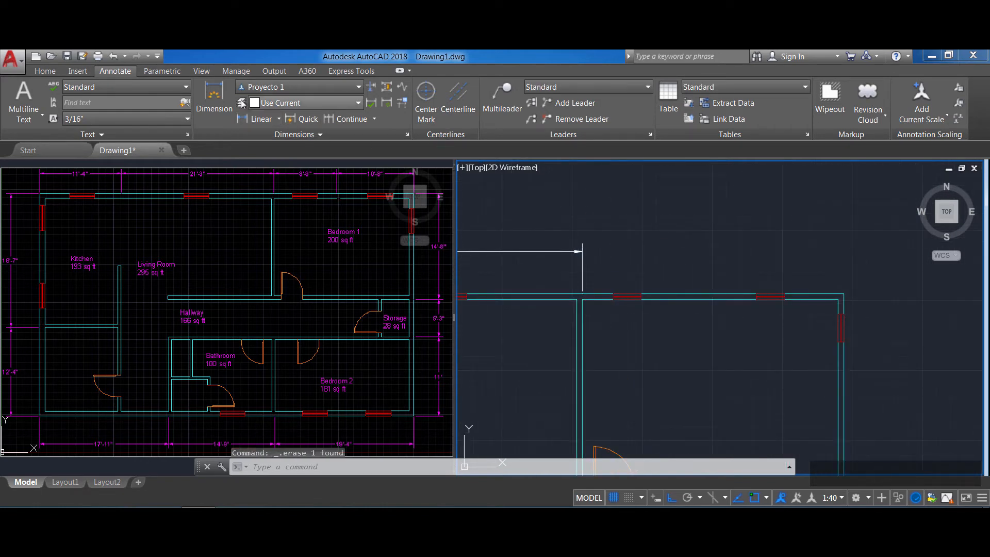
{"action": "left_click", "coordinate": [214, 95]}
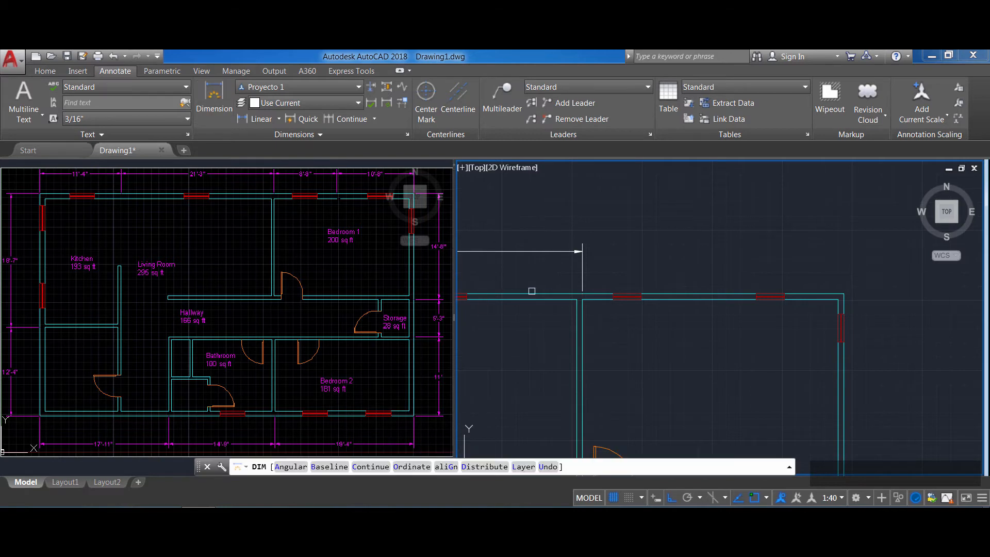
{"action": "left_click", "coordinate": [582, 294]}
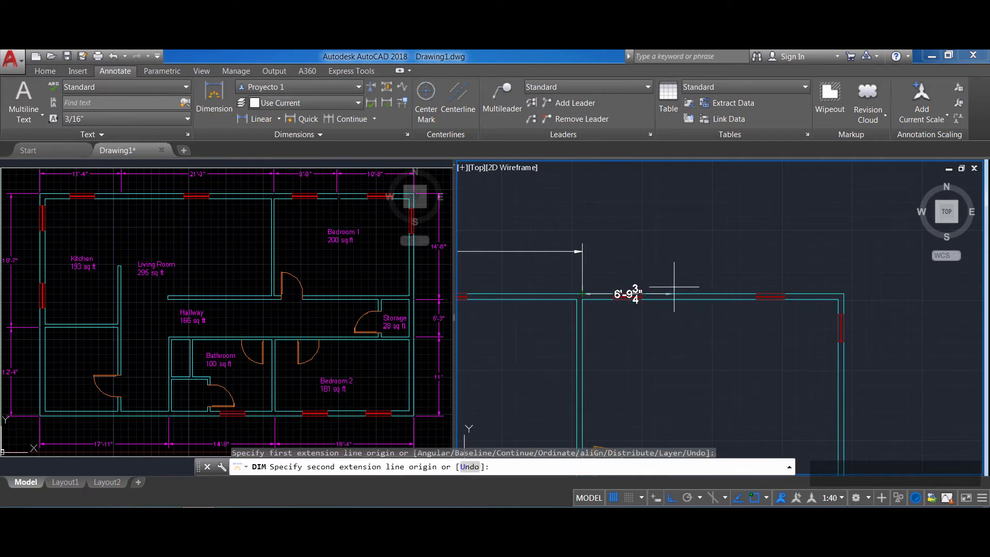
{"action": "left_click", "coordinate": [701, 290]}
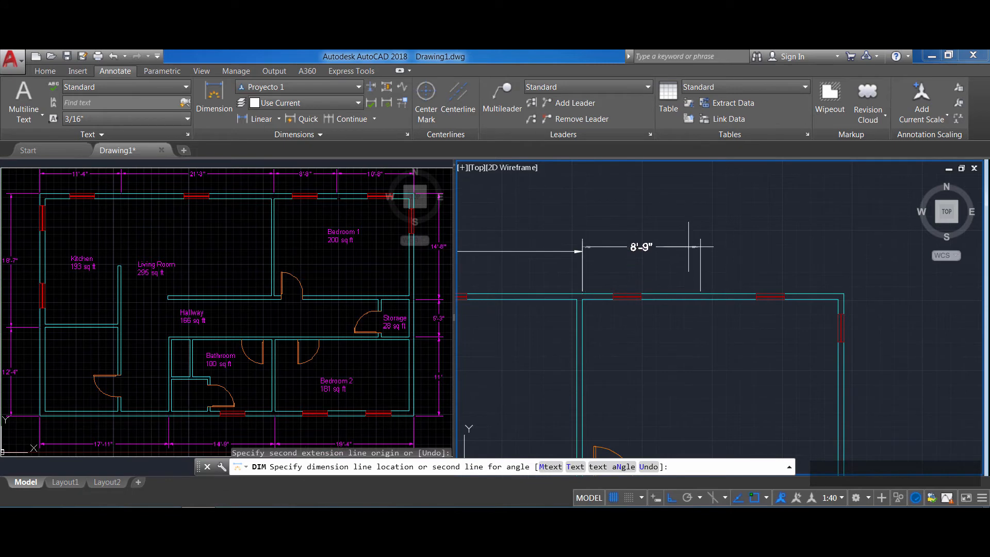
{"action": "left_click", "coordinate": [582, 251]}
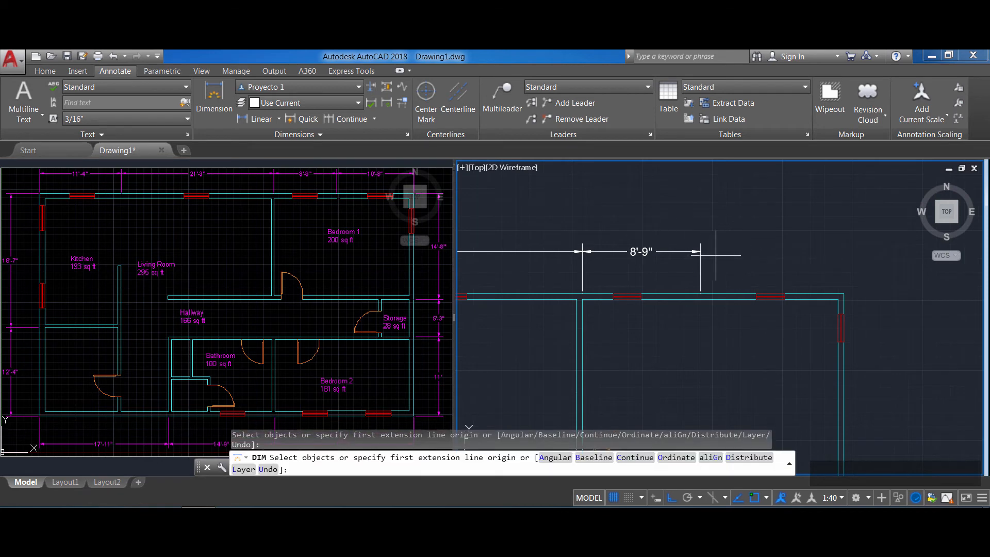
{"action": "key", "text": "Escape"}
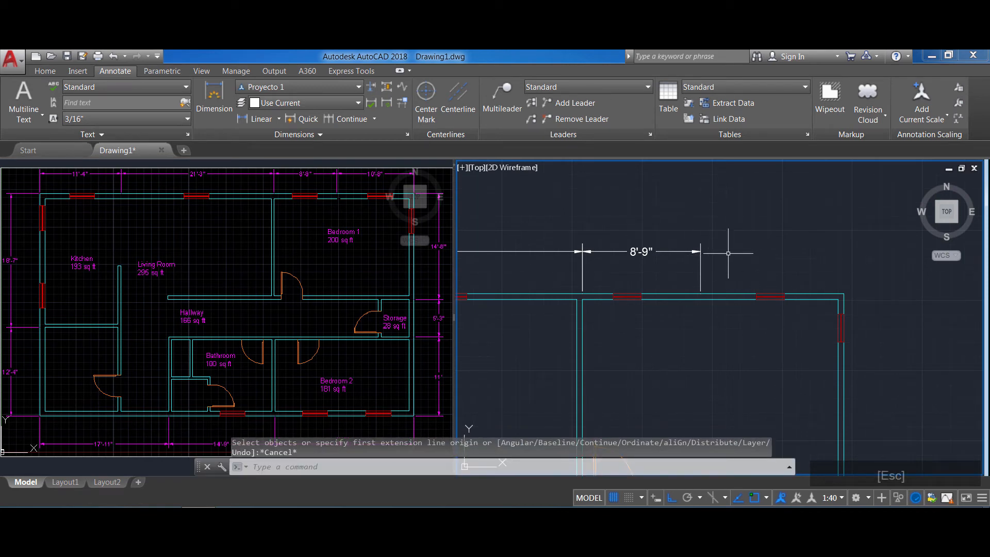
{"action": "key", "text": "space"}
{"action": "left_click", "coordinate": [701, 290]}
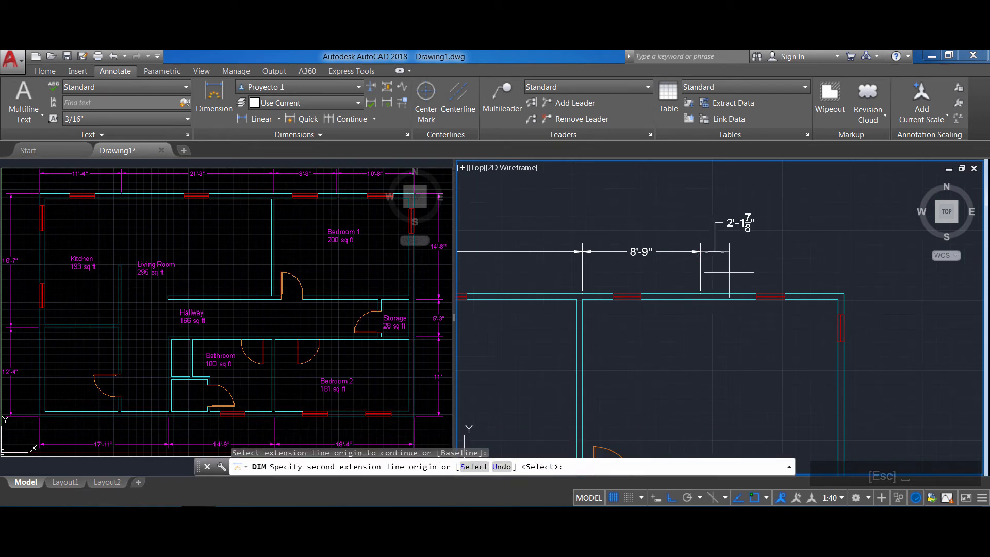
{"action": "key", "text": "Escape"}
{"action": "key", "text": "Escape"}
{"action": "key", "text": "space"}
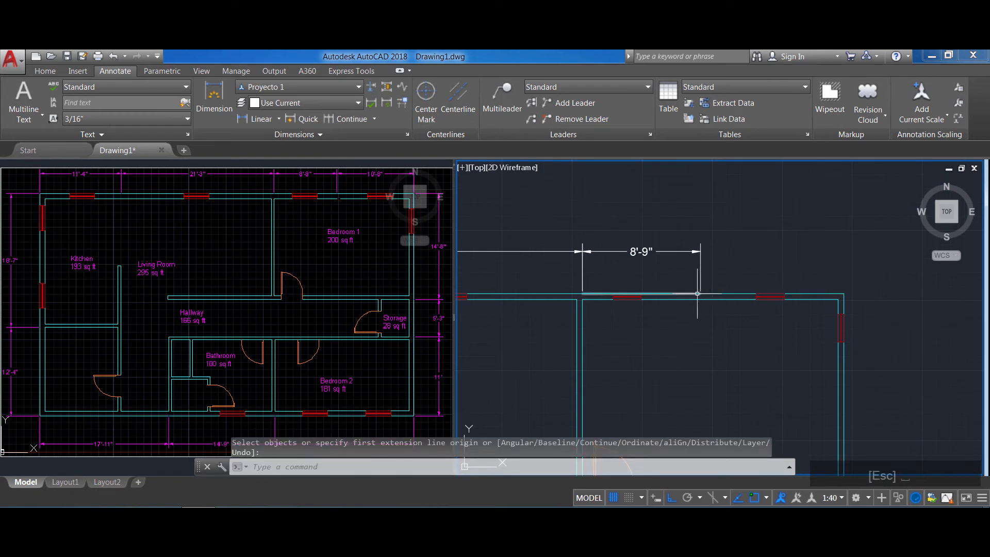
{"action": "key", "text": "Escape"}
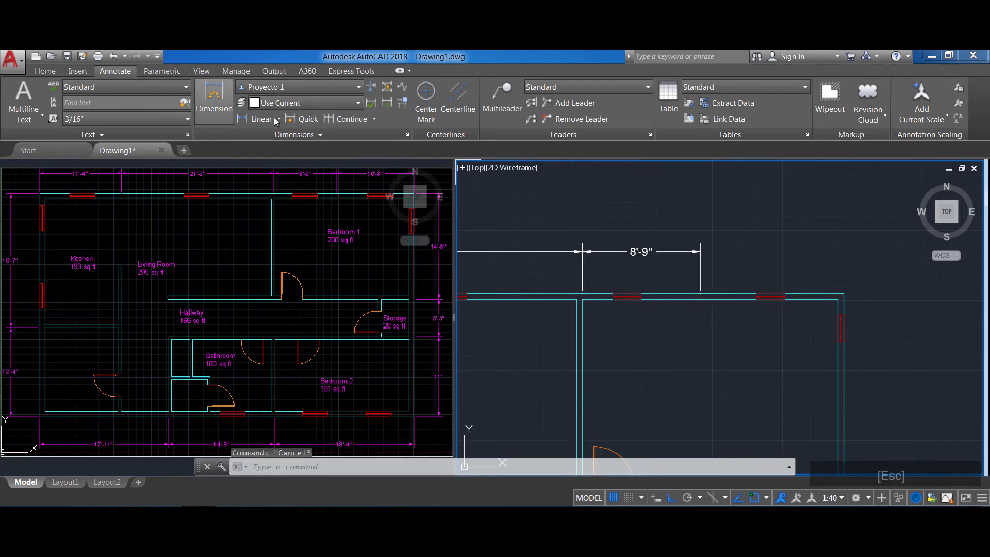
Dimension the rest of Bedroom 1's upper wall from the point between the windows to the outer corner, in line with the neighbouring dimension.
{"action": "key", "text": "space"}
{"action": "left_click", "coordinate": [700, 295]}
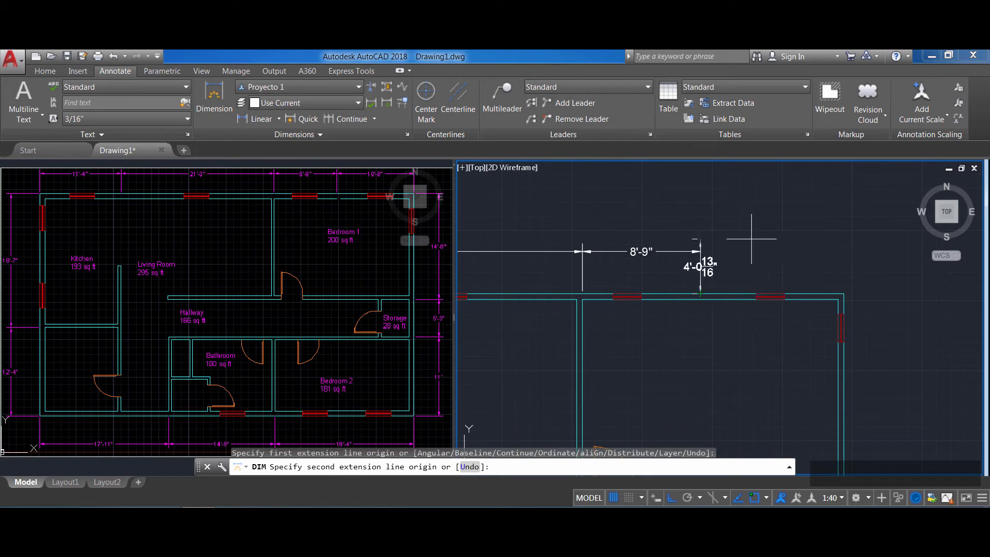
{"action": "left_click", "coordinate": [844, 295]}
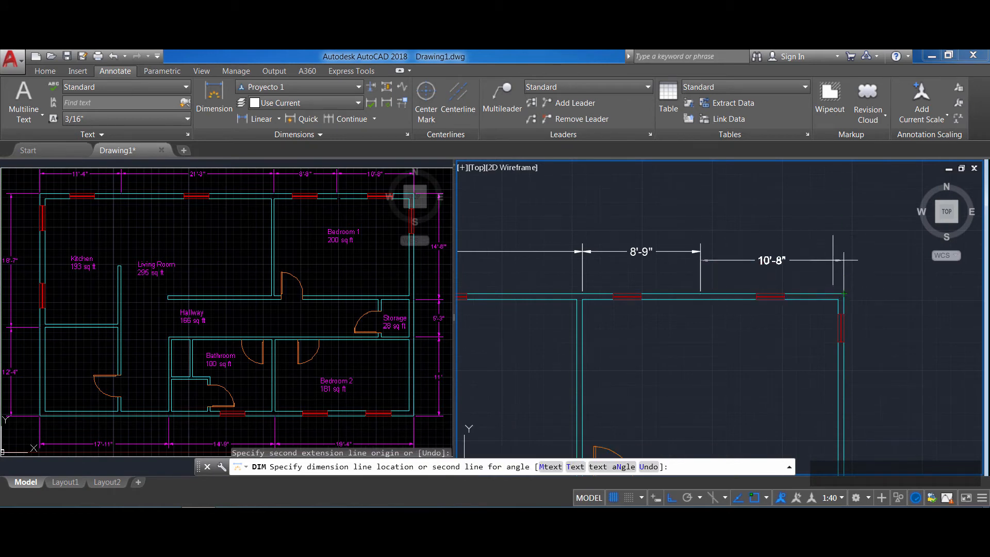
{"action": "left_click", "coordinate": [700, 251]}
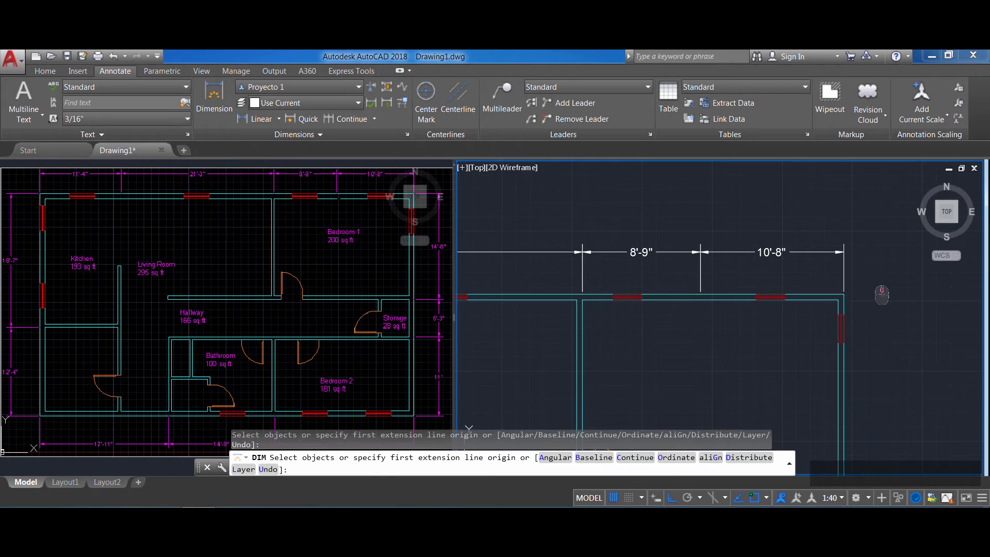
{"action": "middle_click_drag", "start_coordinate": [871, 305], "coordinate": [757, 232]}
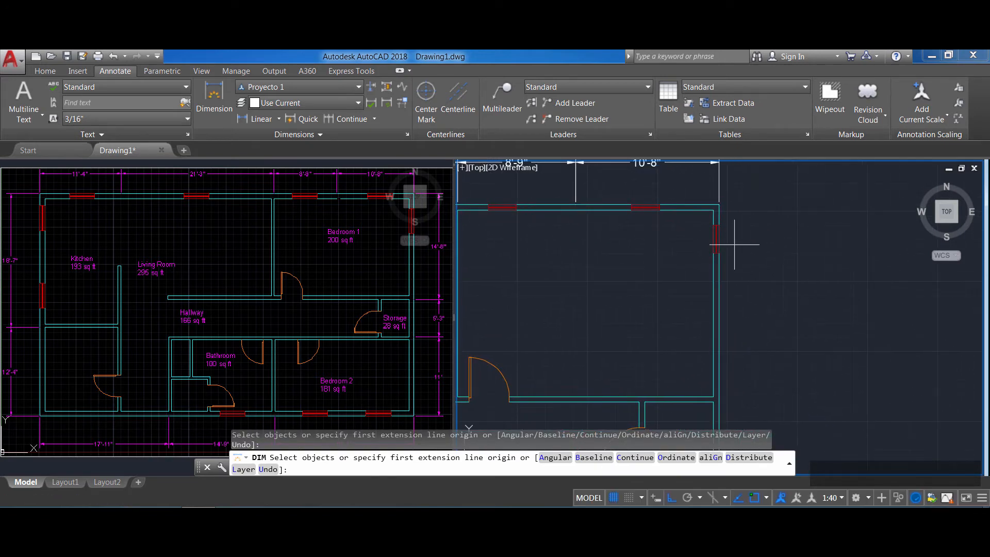
{"action": "key", "text": "Escape"}
Dimension Bedroom 1's outer side wall from the upper corner down to the hallway partition, placing the dimension just outside the house.
{"action": "left_click", "coordinate": [225, 99]}
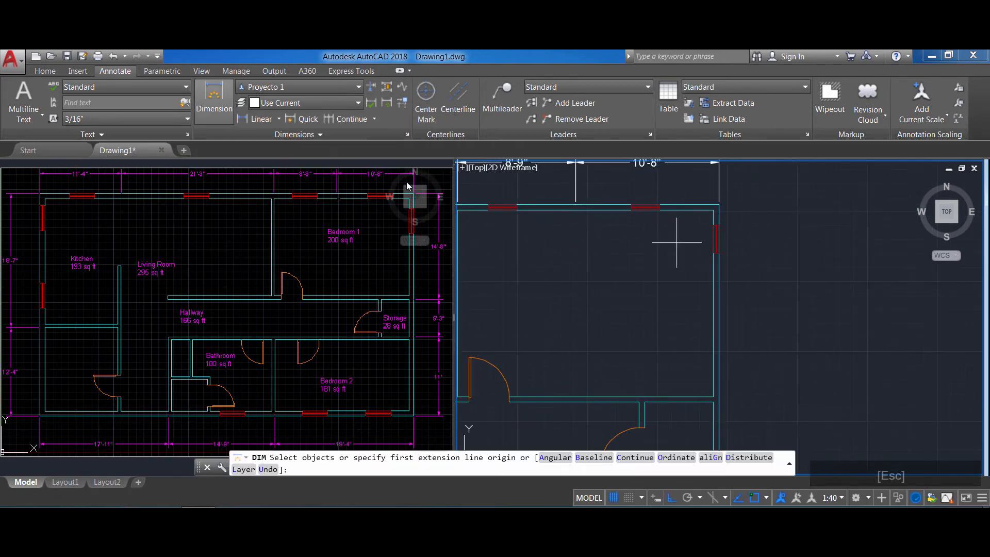
{"action": "left_click", "coordinate": [720, 206]}
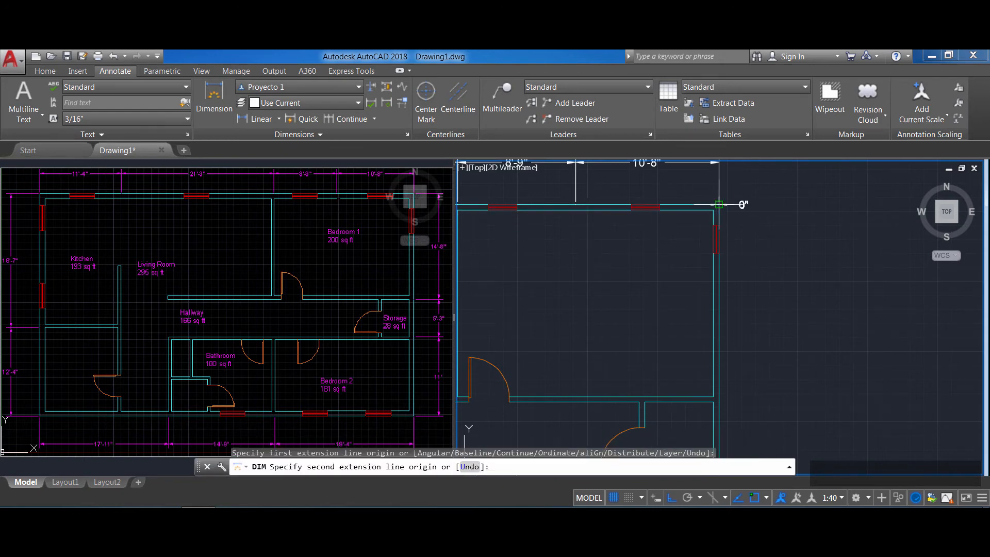
{"action": "left_click", "coordinate": [719, 398]}
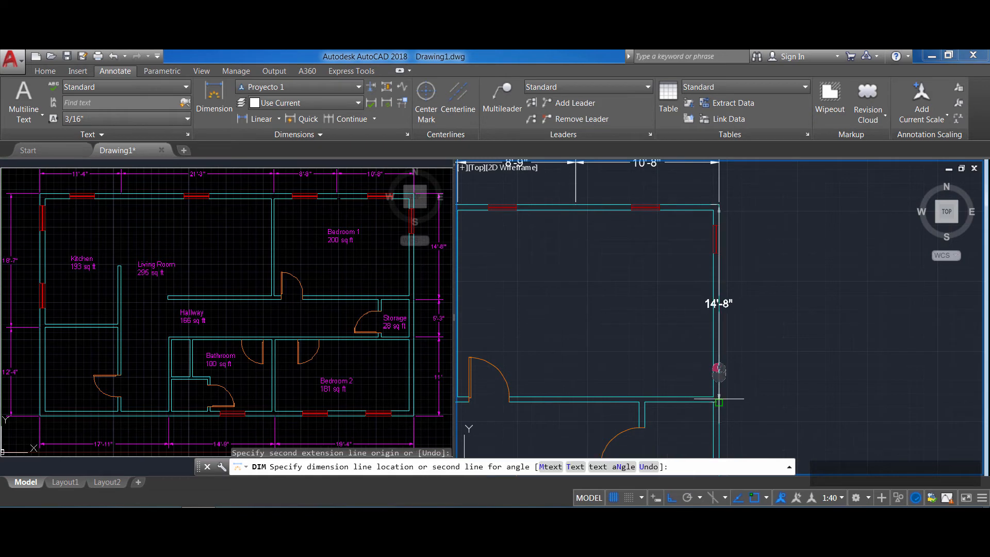
{"action": "left_click", "coordinate": [757, 401]}
{"action": "scroll", "coordinate": [836, 371], "scroll_direction": "down", "scroll_amount": 1}
{"action": "middle_click_drag", "start_coordinate": [836, 371], "coordinate": [798, 259]}
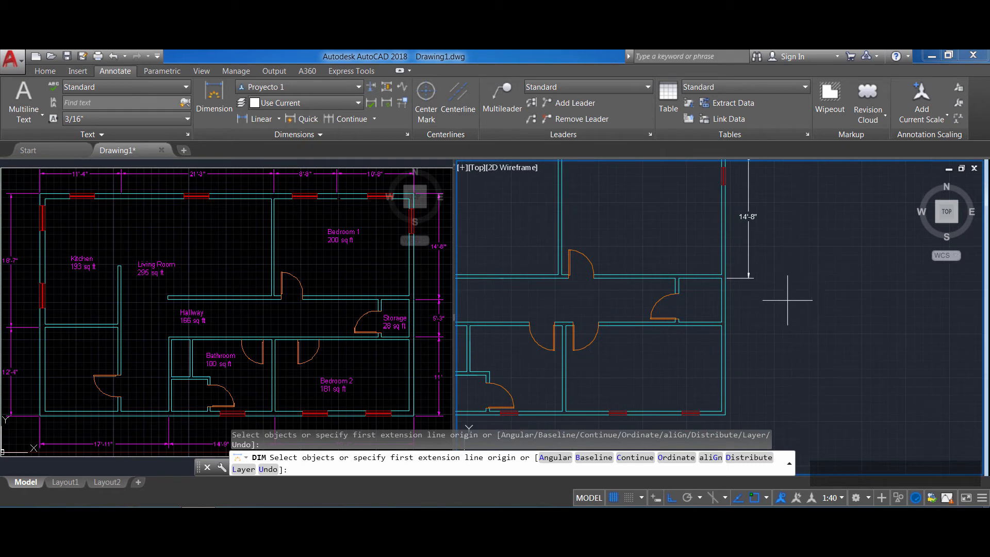
{"action": "key", "text": "Escape"}
Dimension the outer wall beside the storage room, between its two partitions, in line with Bedroom 1's vertical dimension.
{"action": "left_click", "coordinate": [214, 97]}
{"action": "left_click", "coordinate": [724, 278]}
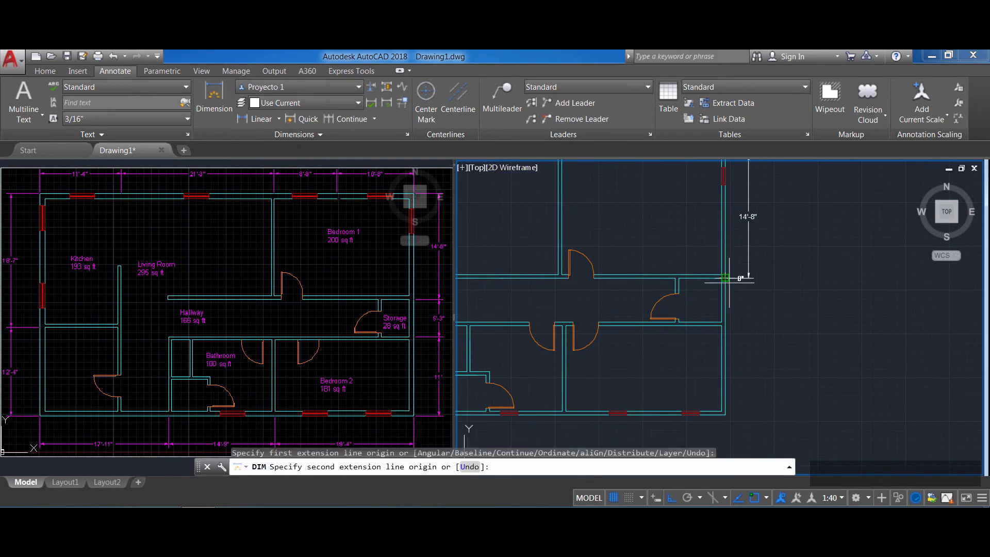
{"action": "left_click", "coordinate": [724, 322]}
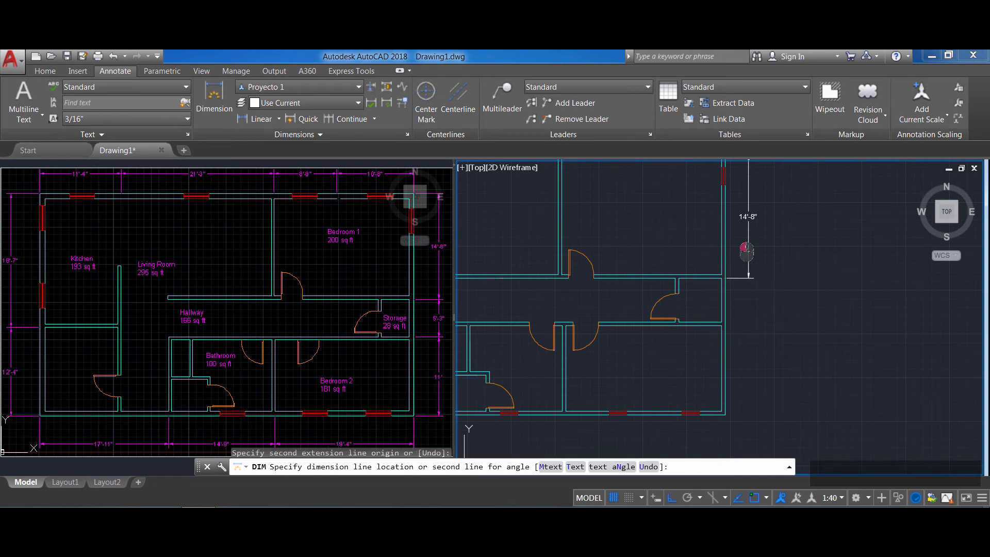
{"action": "left_click", "coordinate": [749, 281]}
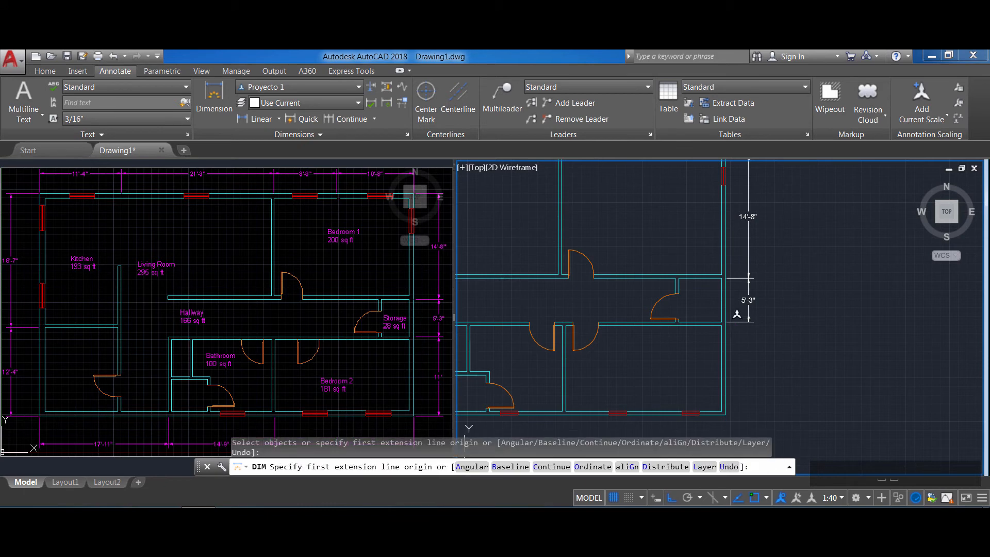
Dimension Bedroom 2's outer side wall from the storage partition down to the lower corner, aligned with the storage dimension.
{"action": "left_click", "coordinate": [724, 323]}
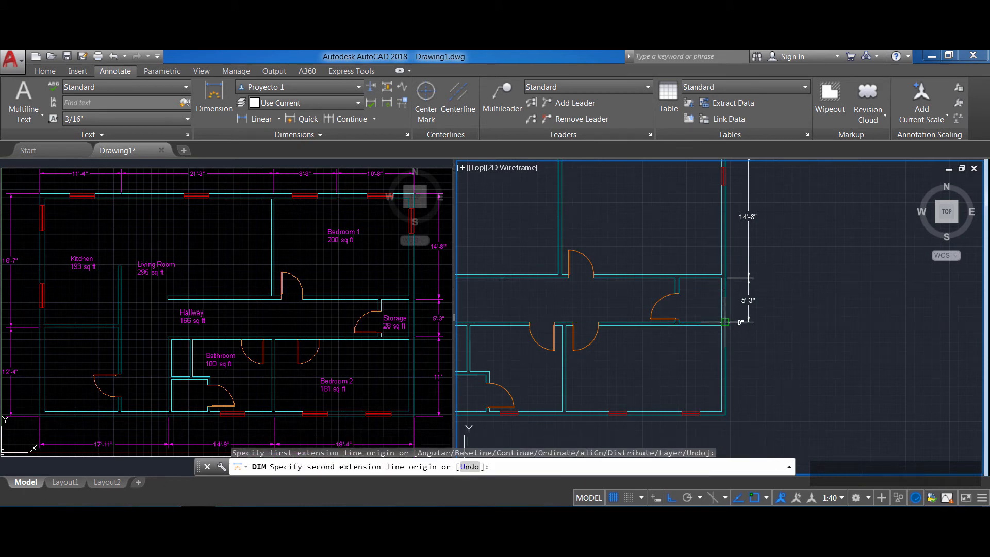
{"action": "left_click", "coordinate": [724, 412]}
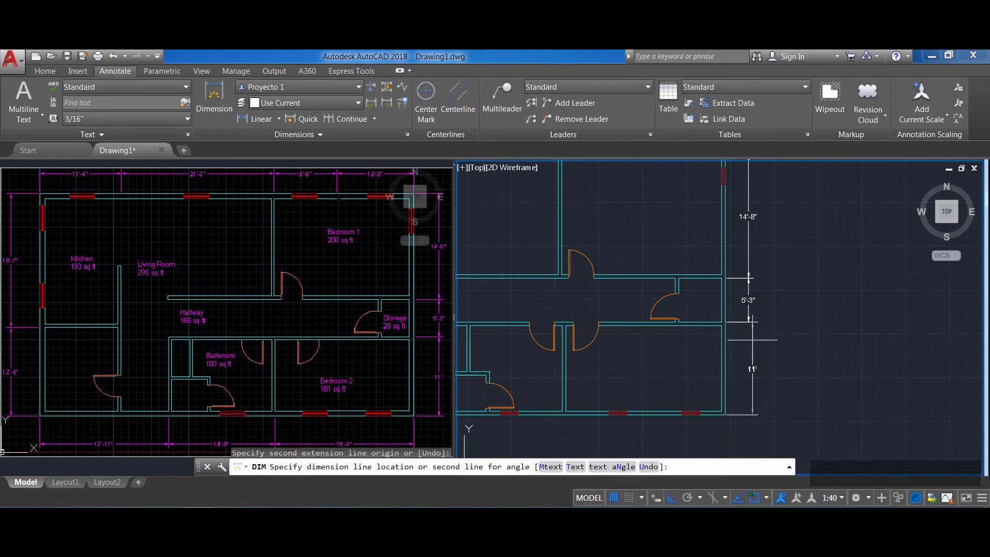
{"action": "left_click", "coordinate": [748, 319]}
{"action": "key", "text": "Escape"}
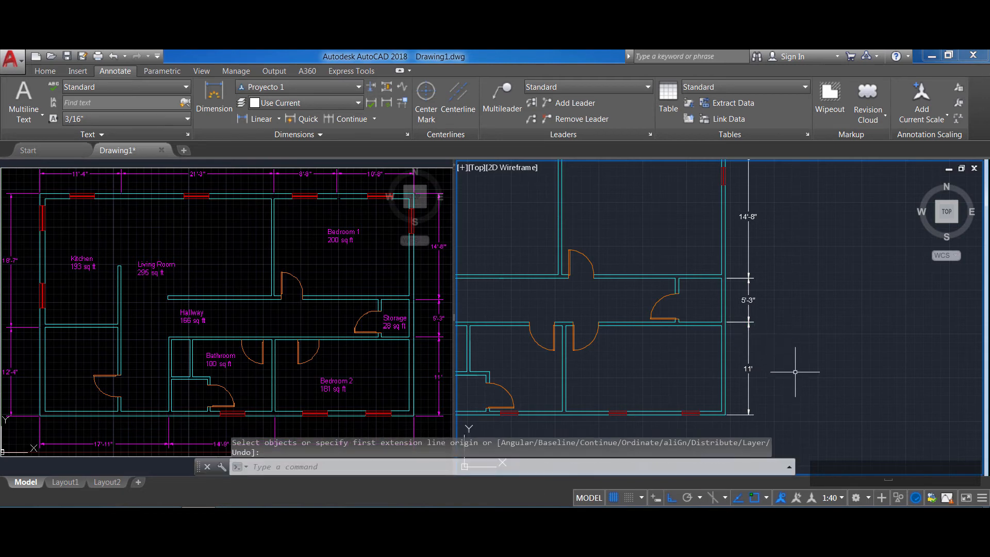
Dimension Bedroom 2's lower wall from the outer corner to the bathroom partition, placing the dimension line just below the house.
{"action": "middle_click_drag", "start_coordinate": [791, 371], "coordinate": [891, 276]}
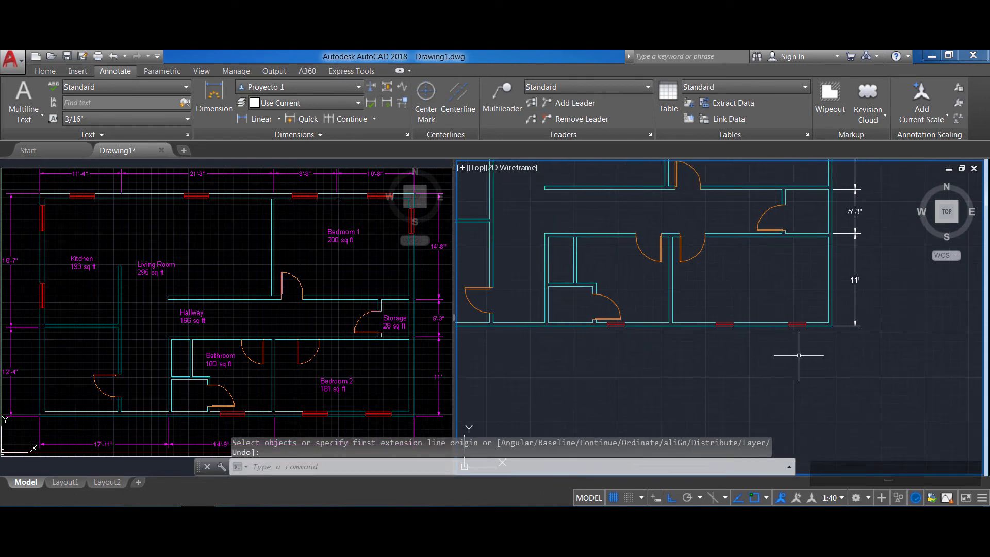
{"action": "key", "text": "Return"}
{"action": "left_click", "coordinate": [831, 325]}
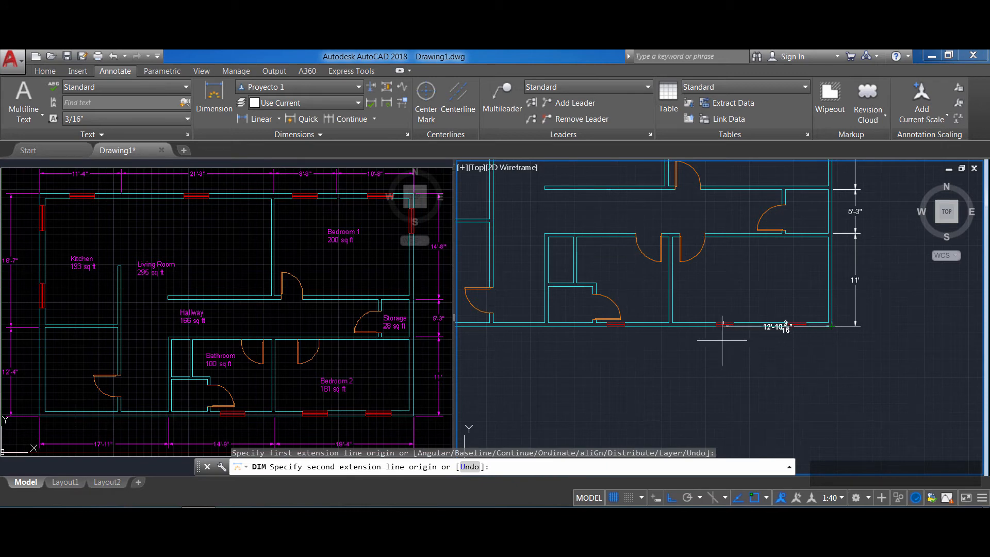
{"action": "left_click", "coordinate": [670, 326]}
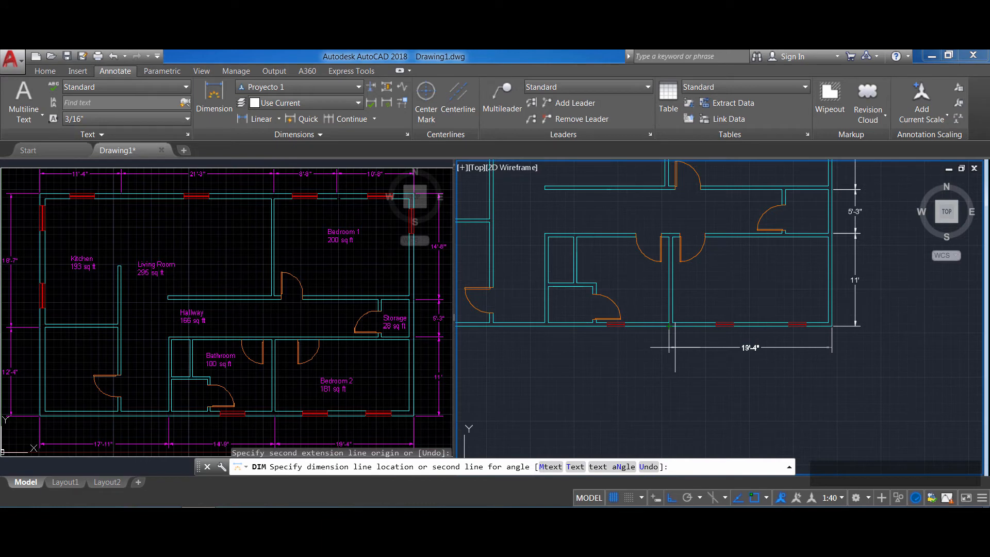
{"action": "left_click", "coordinate": [669, 353]}
{"action": "key", "text": "Return"}
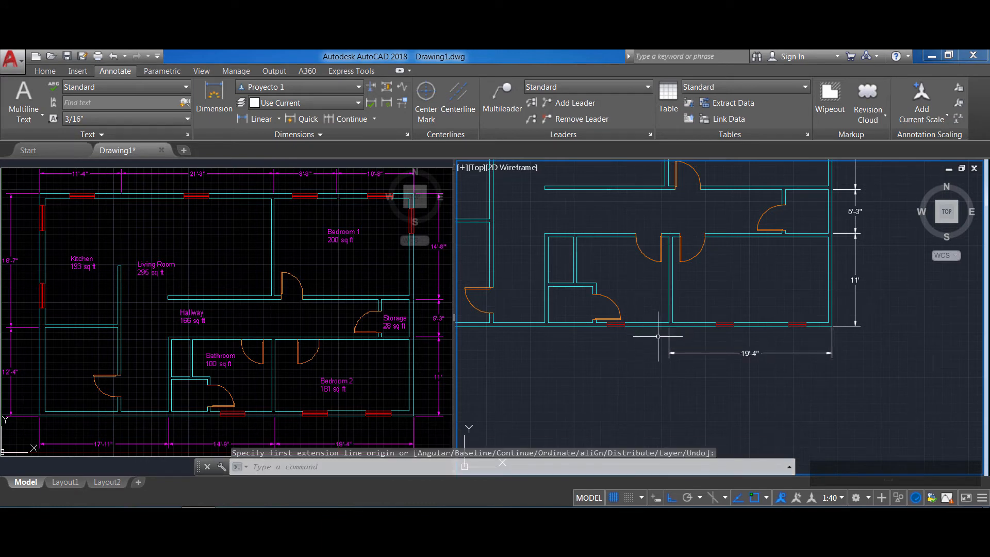
{"action": "key", "text": "Escape"}
Dimension the lower wall below the bathroom from the Bedroom 2 partition to the bathroom's far wall, in line with Bedroom 2's lower dimension.
{"action": "key", "text": "space"}
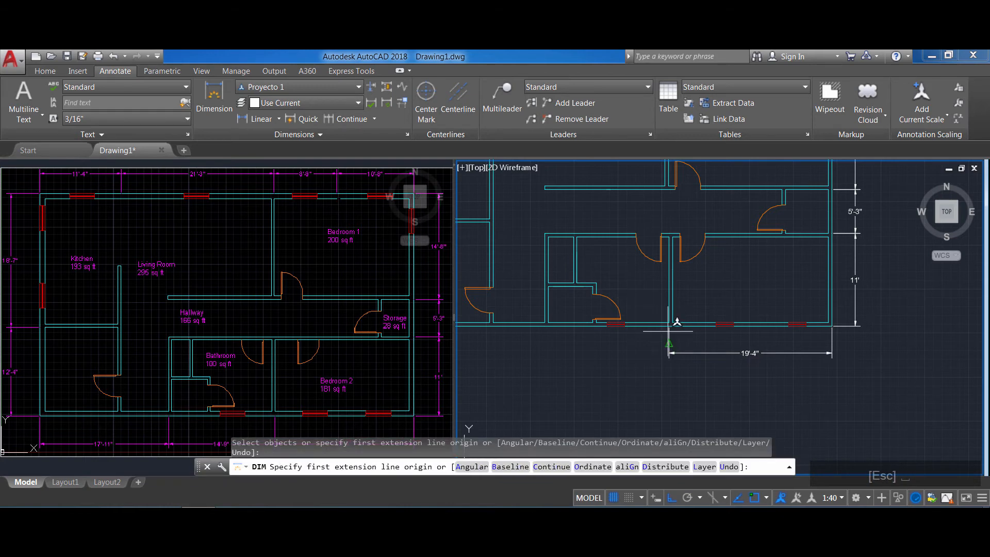
{"action": "left_click", "coordinate": [670, 325]}
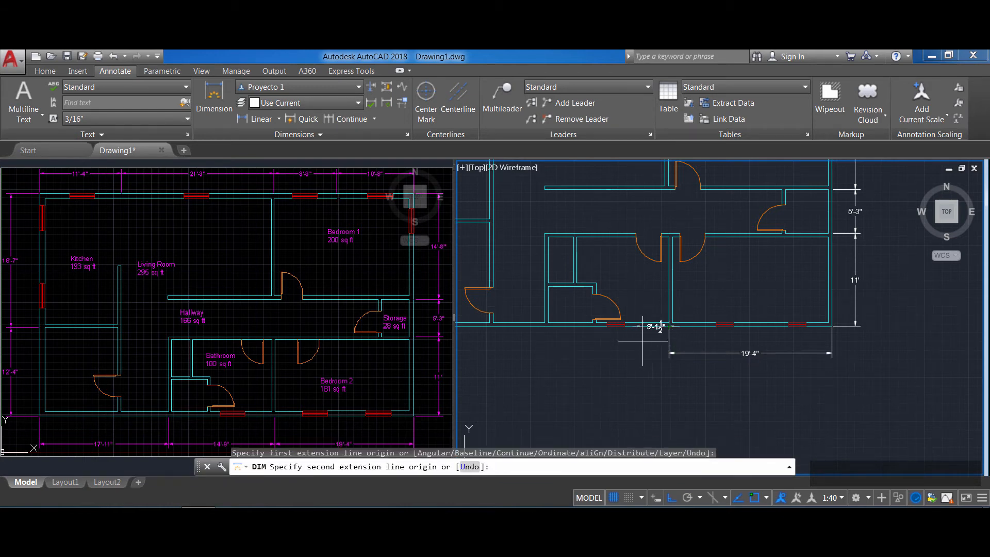
{"action": "left_click", "coordinate": [549, 325]}
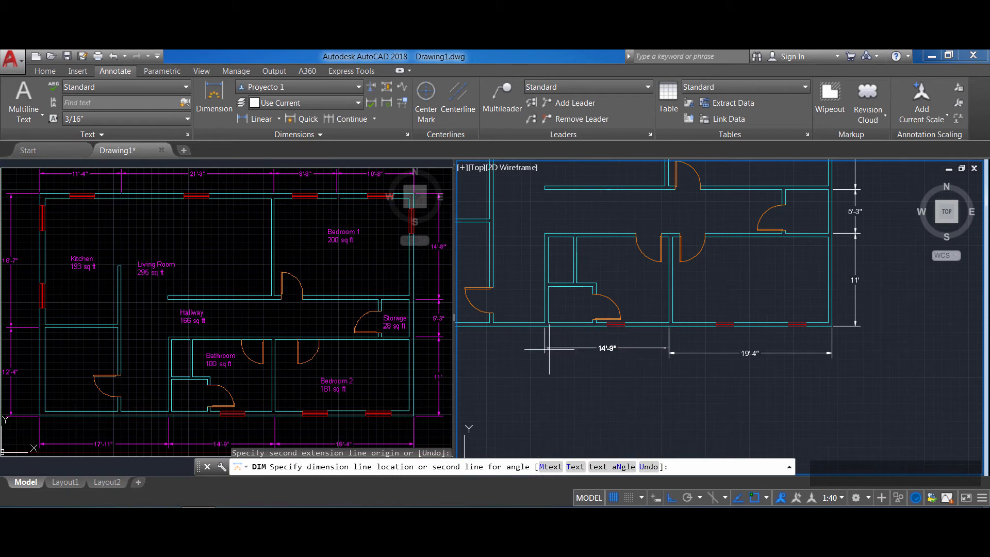
{"action": "left_click", "coordinate": [671, 354]}
{"action": "key", "text": "Escape"}
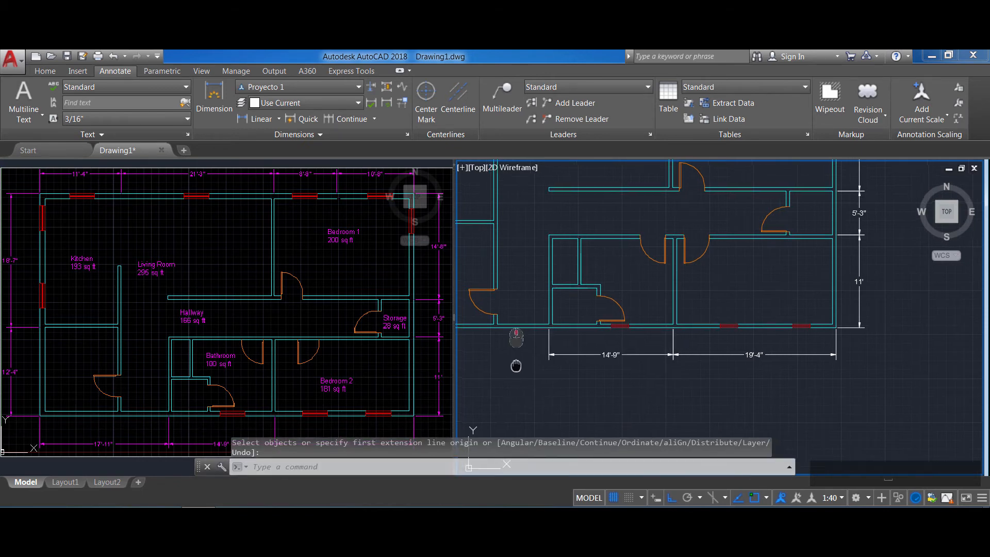
Try to dimension the remaining lower wall from the bathroom's far wall to the house's outer corner, in line with the bathroom dimension.
{"action": "middle_click_drag", "start_coordinate": [512, 363], "coordinate": [627, 376]}
{"action": "key", "text": "Return"}
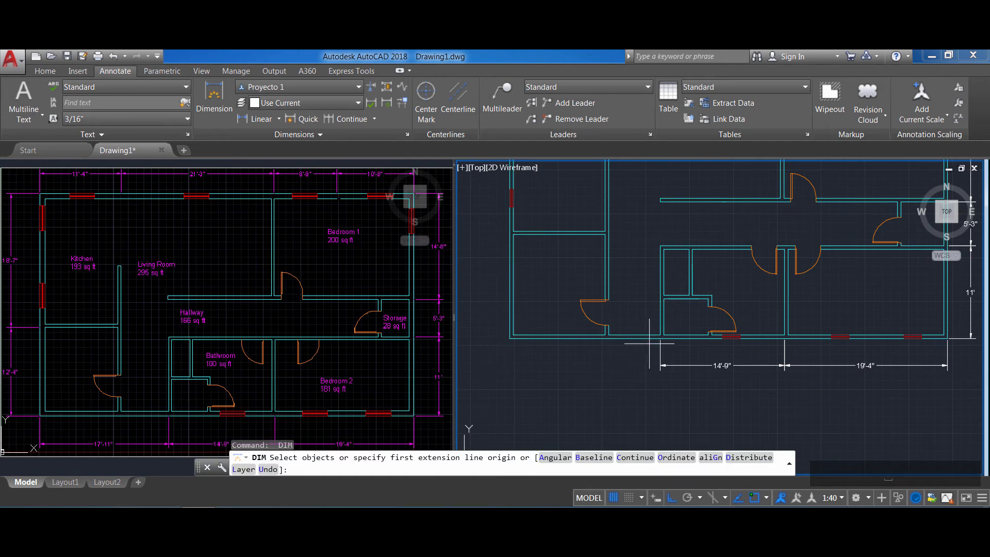
{"action": "left_click", "coordinate": [660, 339]}
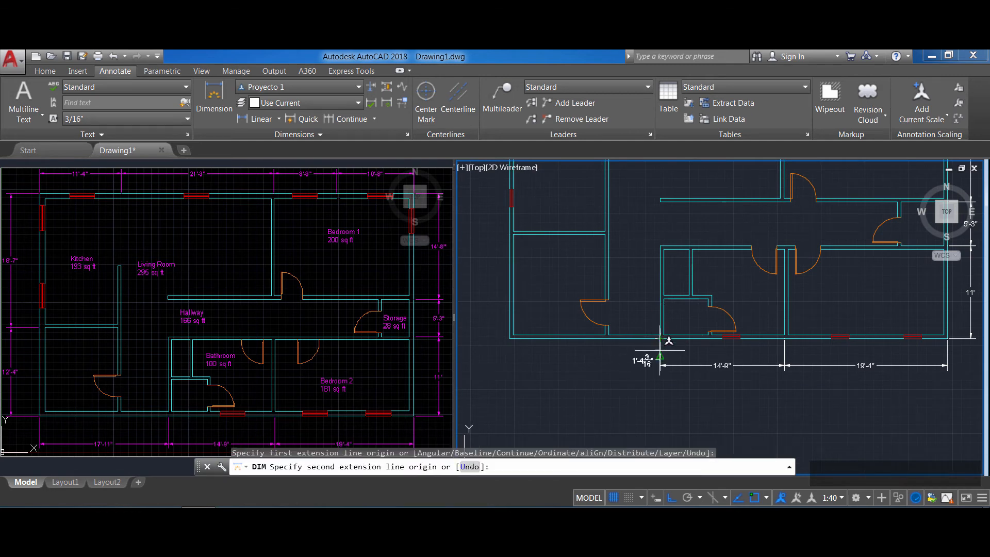
{"action": "left_click", "coordinate": [517, 338]}
{"action": "left_click", "coordinate": [661, 363]}
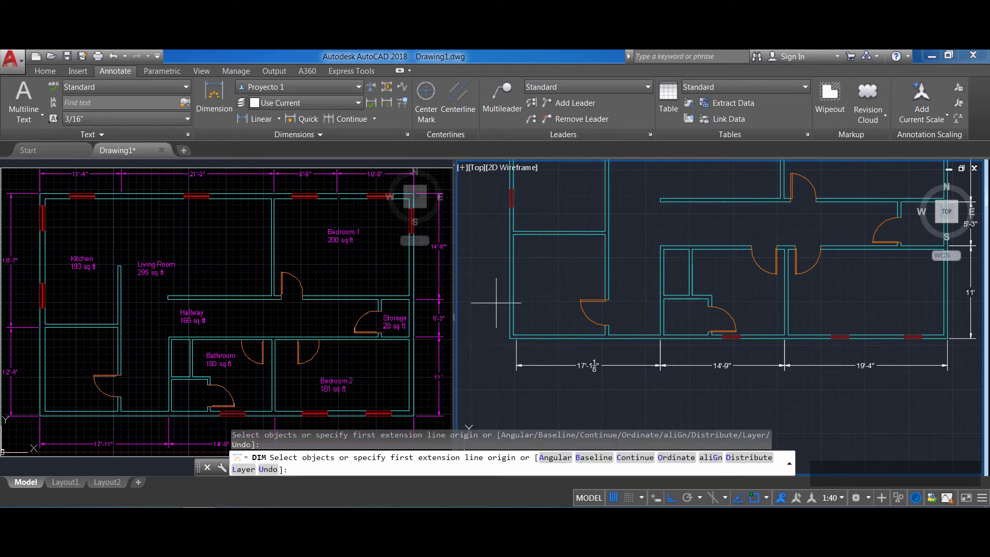
Check the new lower wall dimension against the reference plan and delete it.
{"action": "middle_click_drag", "start_coordinate": [500, 305], "coordinate": [653, 380]}
{"action": "key", "text": "Escape"}
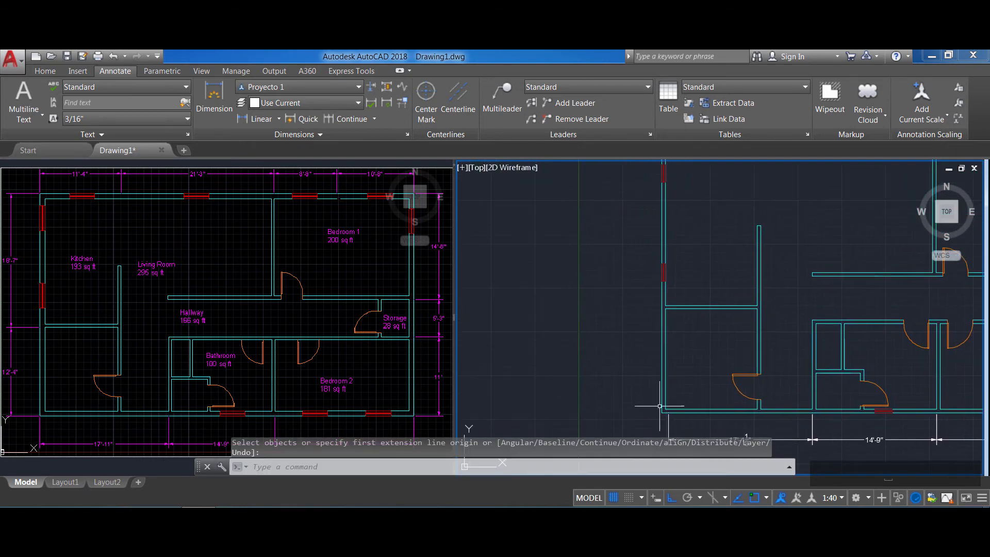
{"action": "scroll", "coordinate": [619, 355], "scroll_direction": "down", "scroll_amount": 4}
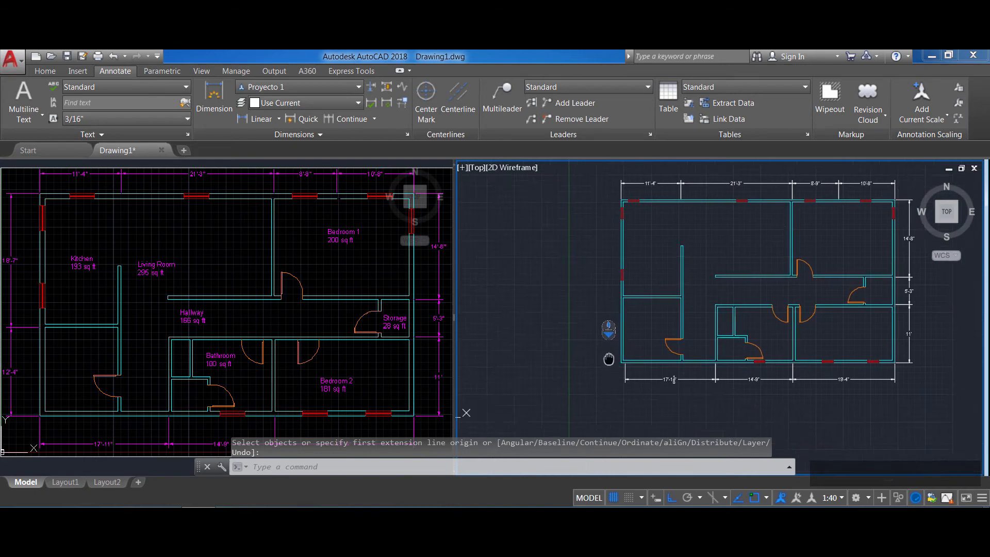
{"action": "scroll", "coordinate": [604, 330], "scroll_direction": "up", "scroll_amount": 6}
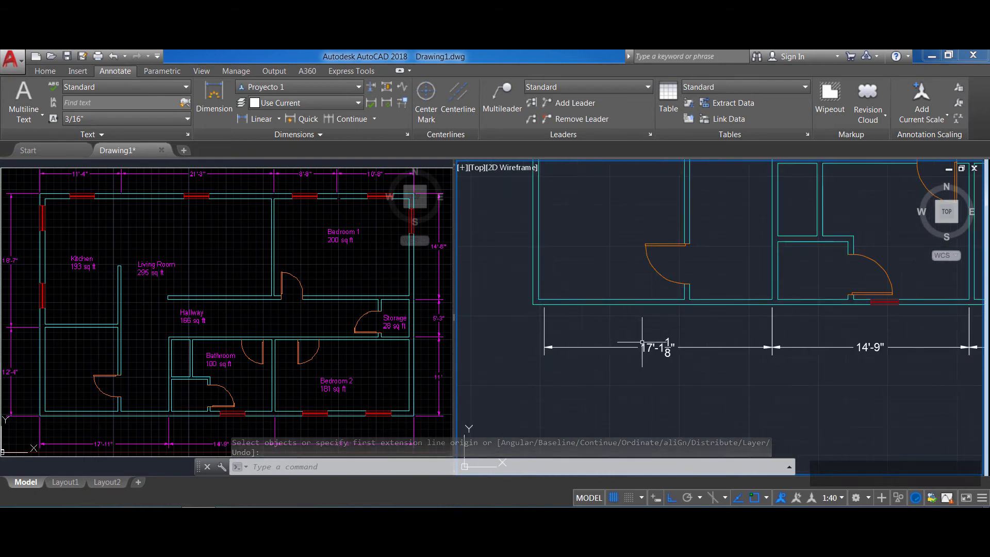
{"action": "key", "text": "Escape"}
{"action": "key", "text": "Escape"}
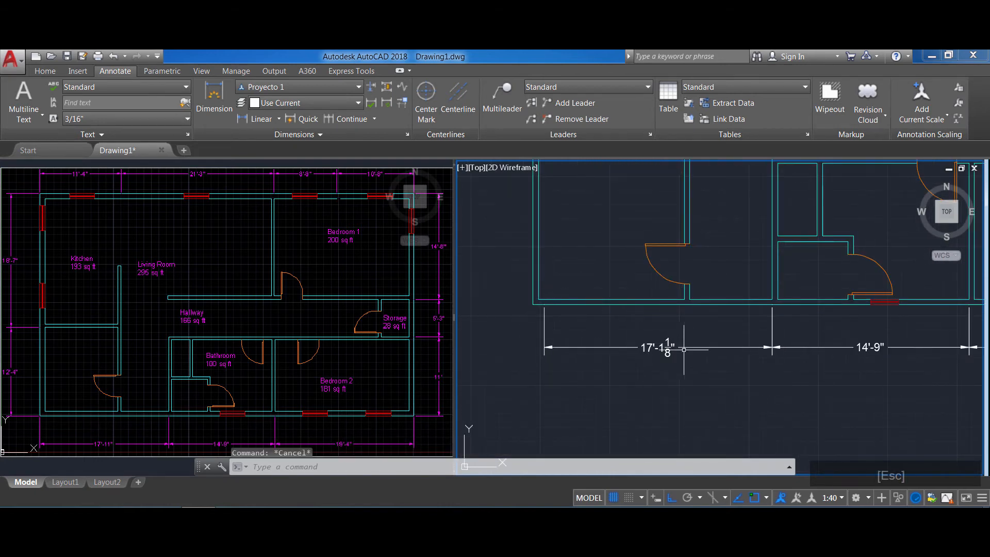
{"action": "left_click", "coordinate": [690, 348]}
{"action": "key", "text": "Delete"}
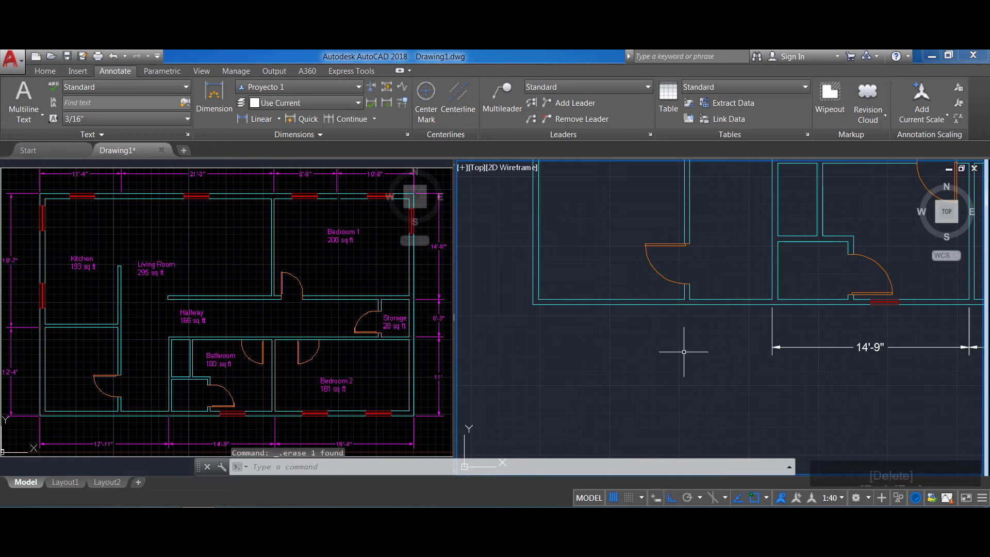
Dimension the lower wall from the bathroom's far wall to the exact outer corner of the house, aligned with the bathroom dimension.
{"action": "left_click", "coordinate": [214, 100]}
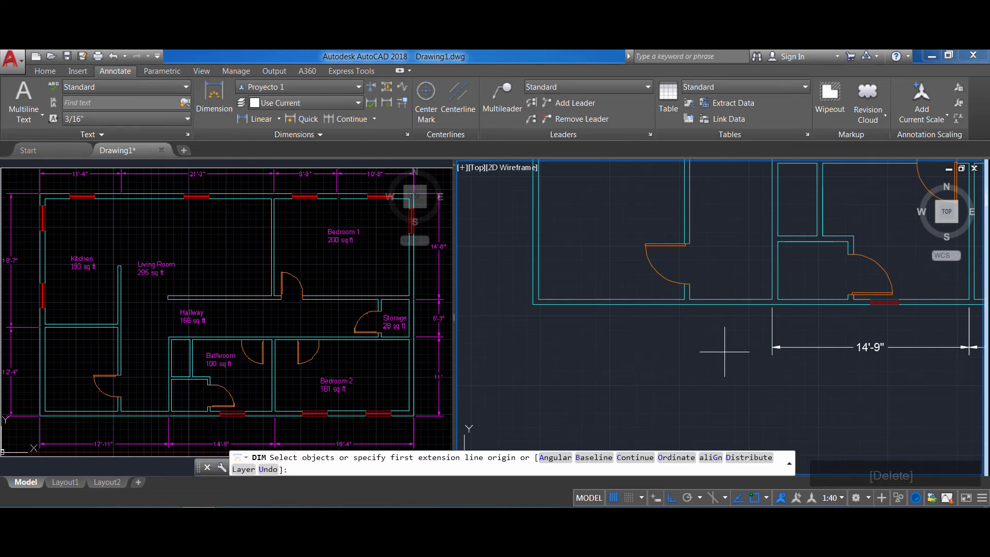
{"action": "left_click", "coordinate": [772, 300]}
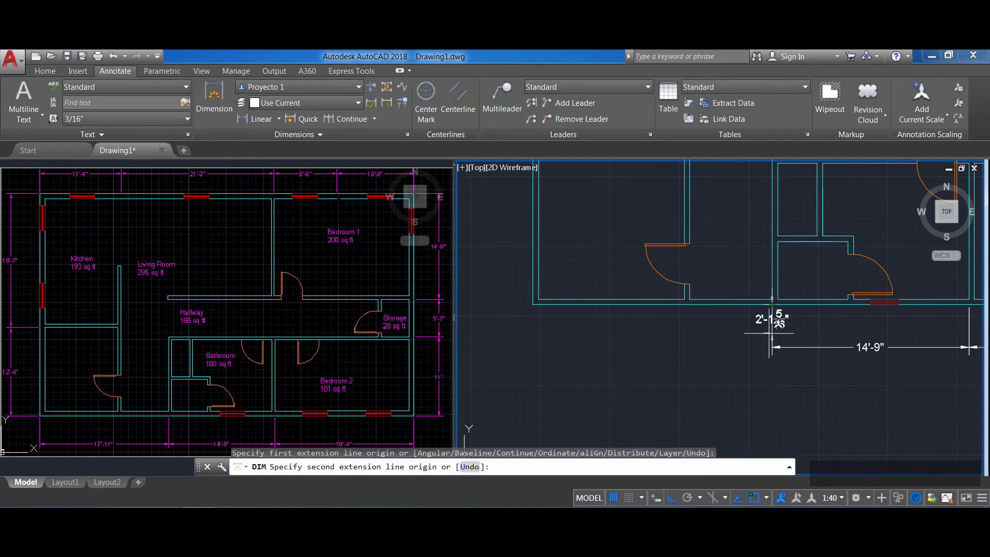
{"action": "left_click", "coordinate": [533, 304]}
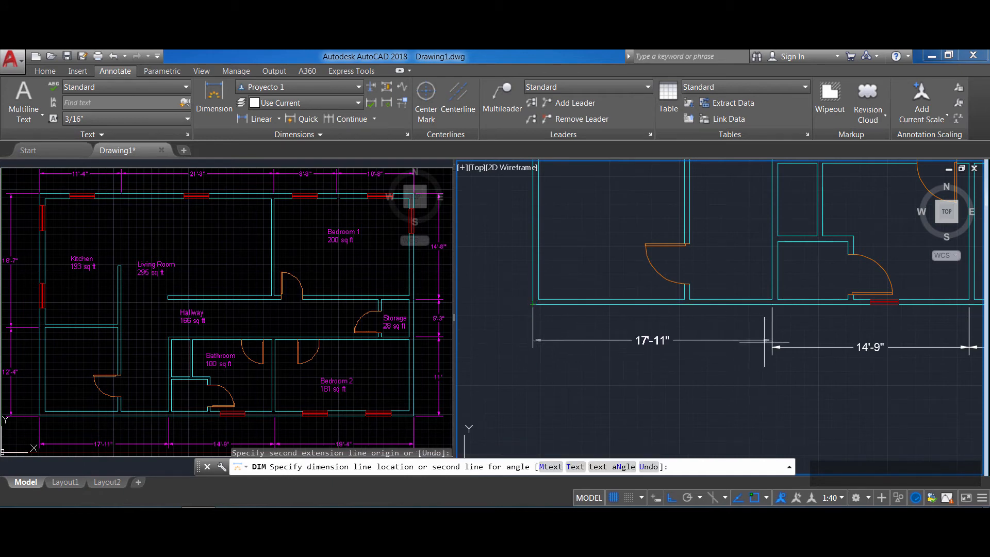
{"action": "left_click", "coordinate": [772, 347]}
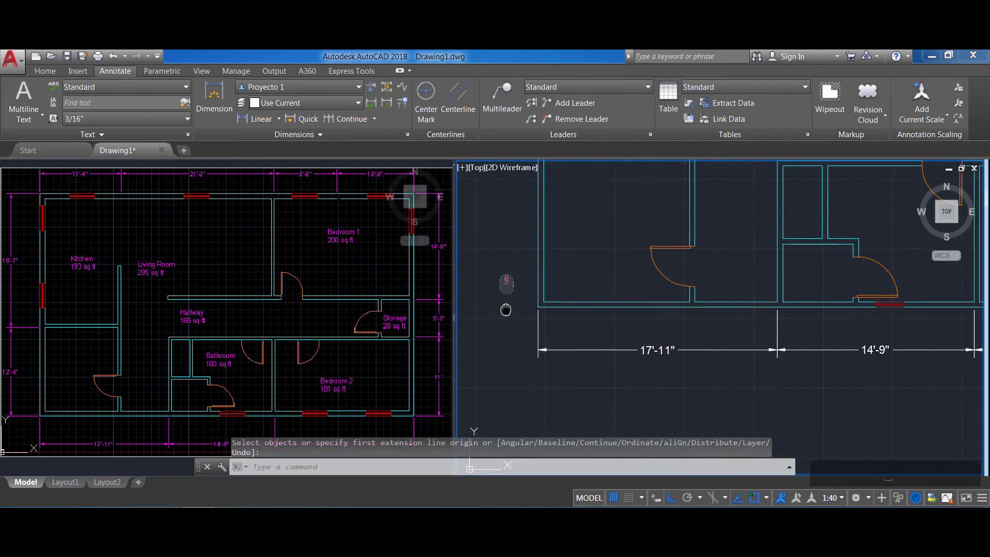
Dimension the outer side wall of the room below the kitchen, from the lower corner up to the kitchen partition, placing it outside the house.
{"action": "mouse_move", "coordinate": [506, 283]}
{"action": "middle_mouse_down"}
{"action": "mouse_move", "coordinate": [663, 336]}
{"action": "mouse_move", "coordinate": [683, 363]}
{"action": "middle_mouse_up"}
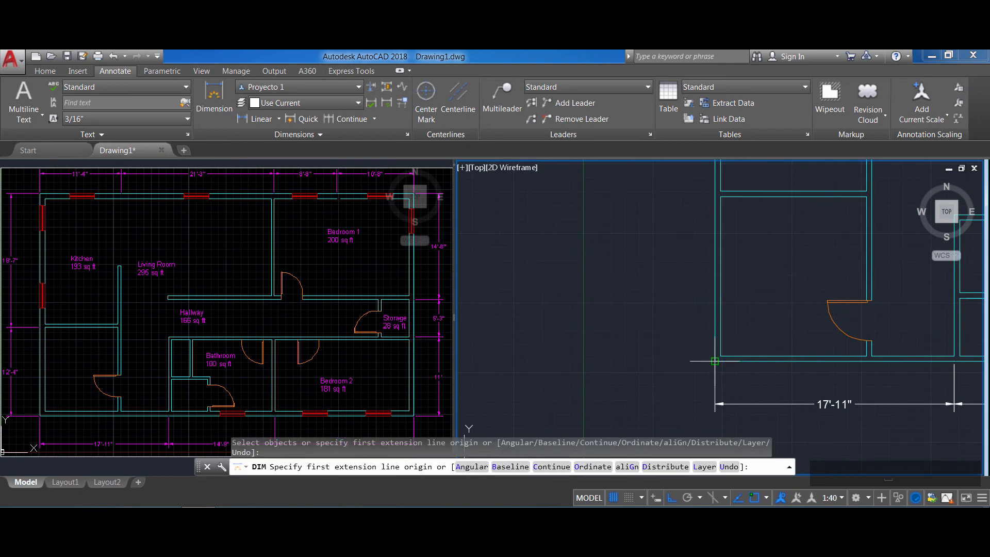
{"action": "left_click", "coordinate": [715, 361]}
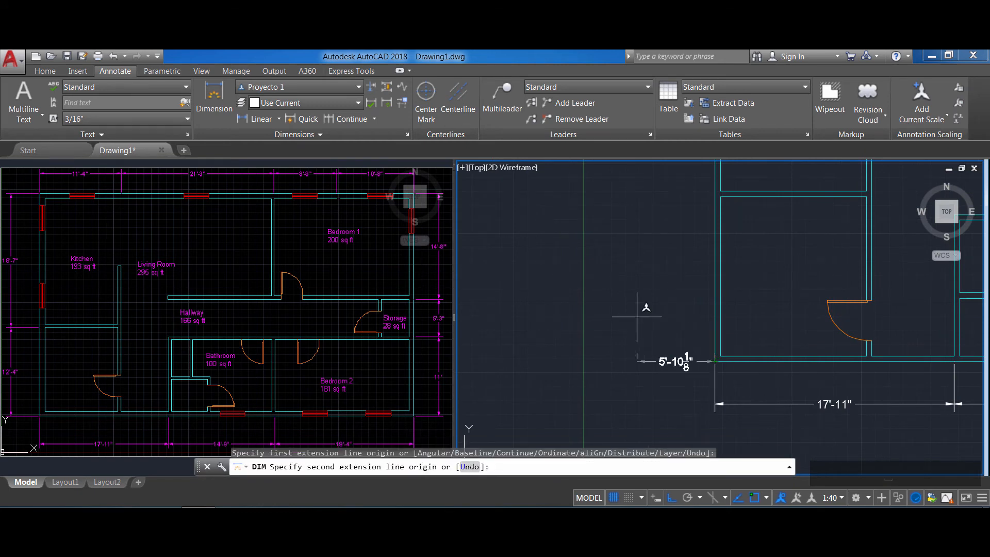
{"action": "left_click", "coordinate": [720, 197]}
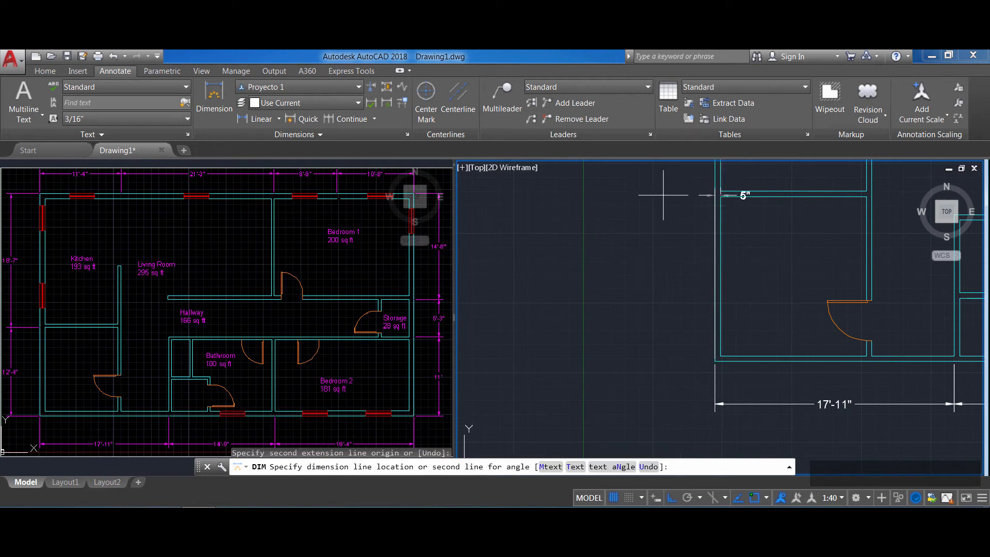
{"action": "left_click", "coordinate": [640, 200]}
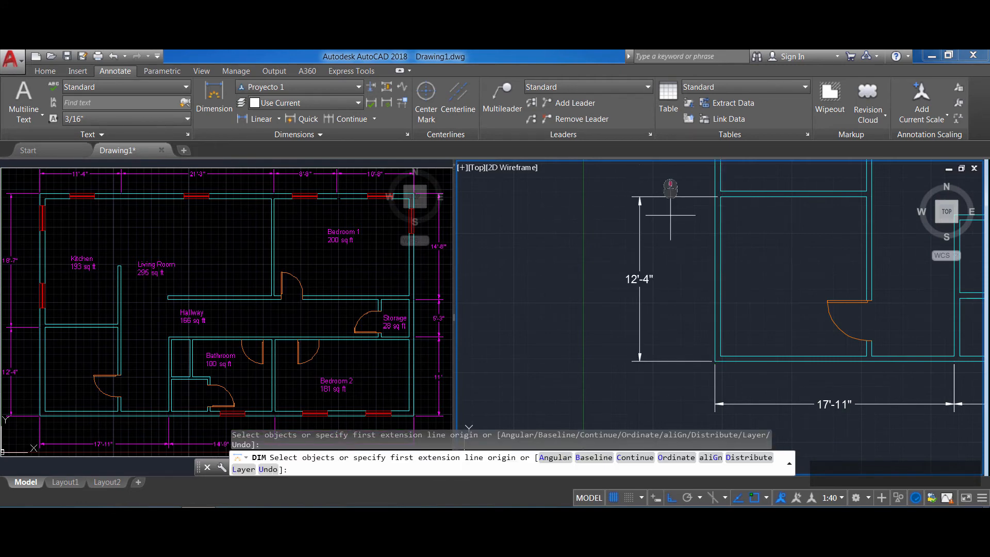
Dimension the kitchen's outer side wall from the partition up to the upper corner, aligned with the dimension of the room below.
{"action": "middle_click_drag", "start_coordinate": [672, 224], "coordinate": [683, 371]}
{"action": "scroll", "coordinate": [674, 294], "scroll_direction": "down", "scroll_amount": 3}
{"action": "middle_click_drag", "start_coordinate": [673, 265], "coordinate": [674, 292]}
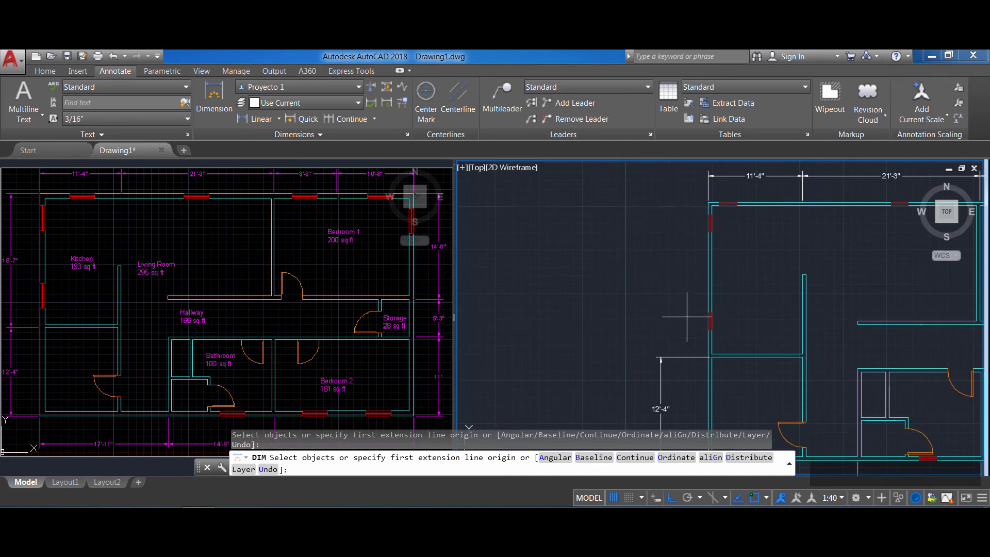
{"action": "key", "text": "Return"}
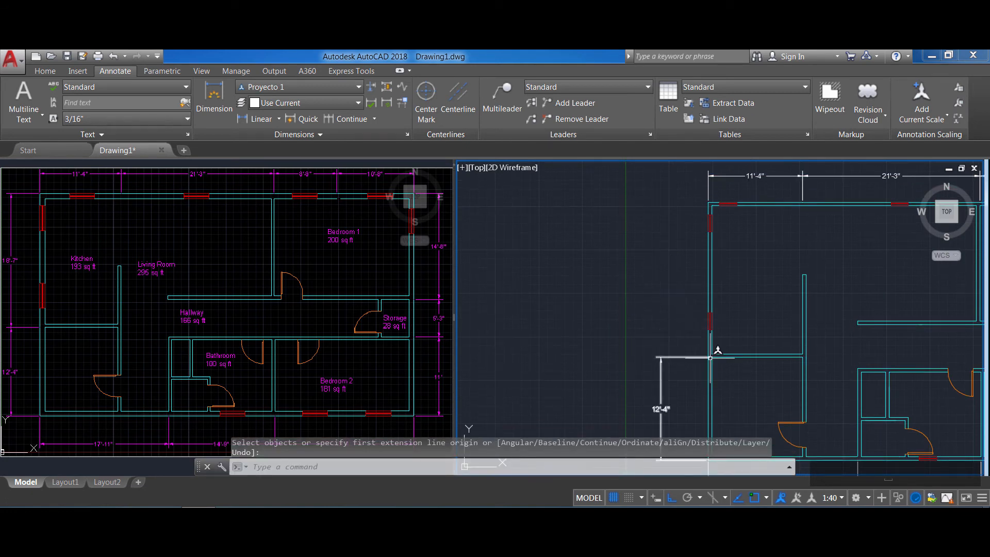
{"action": "key", "text": "Escape"}
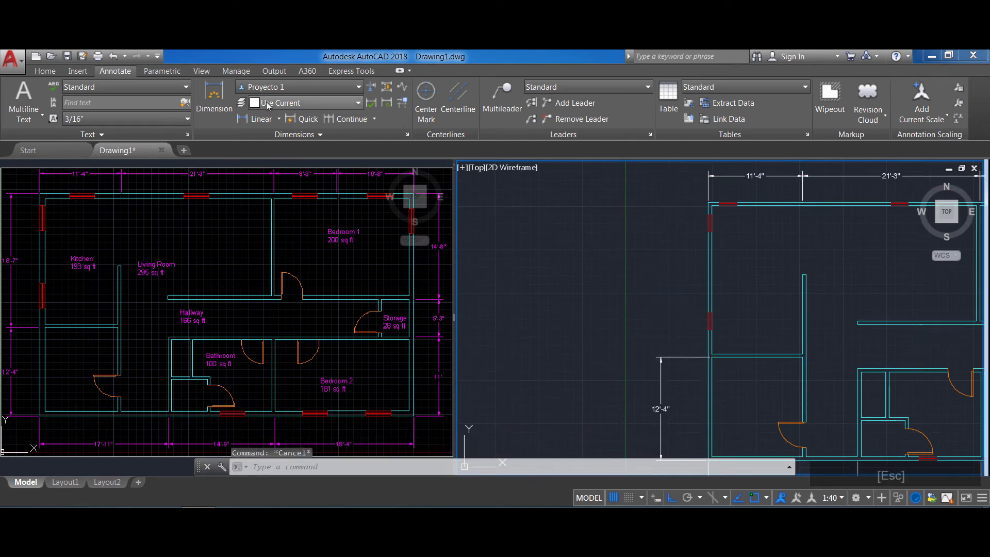
{"action": "left_click", "coordinate": [223, 96]}
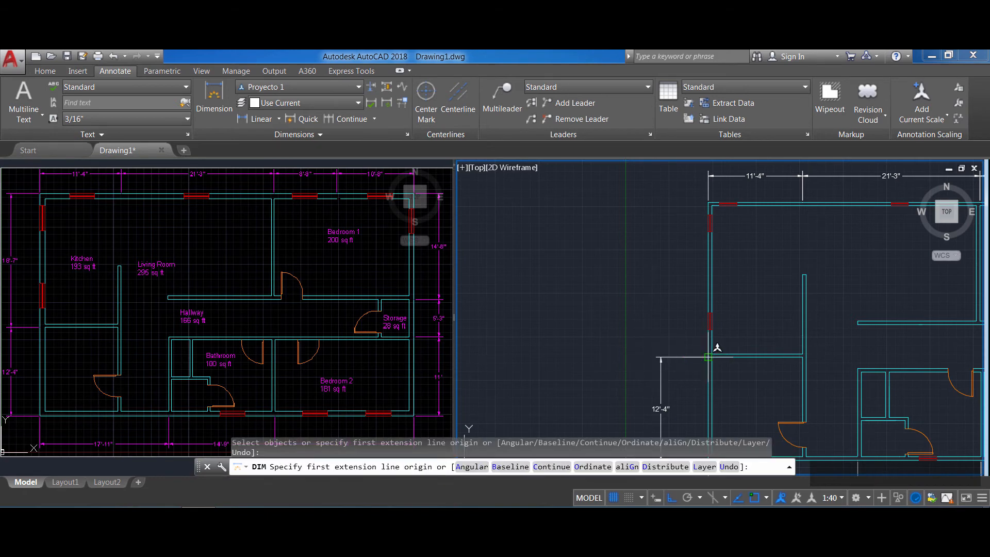
{"action": "left_click", "coordinate": [708, 357]}
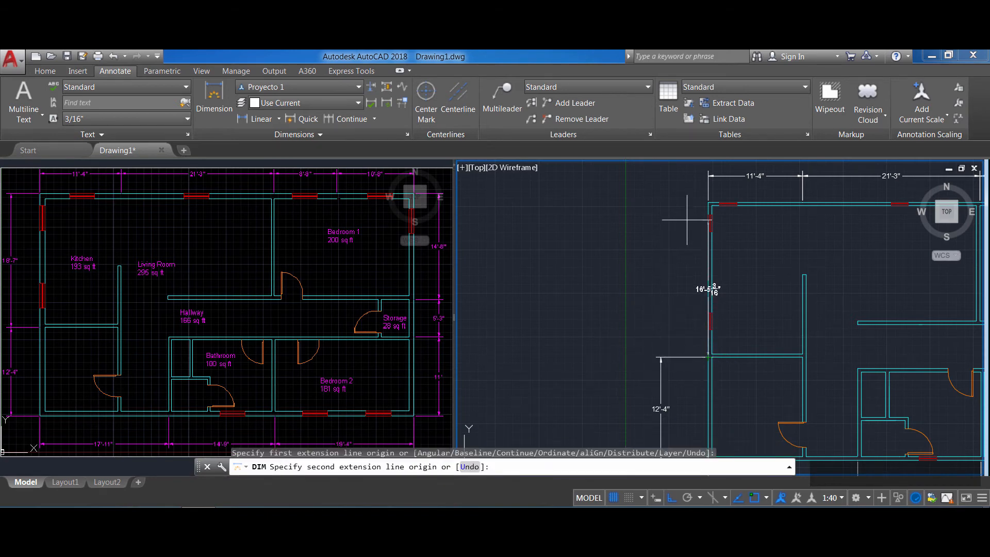
{"action": "left_click", "coordinate": [709, 203]}
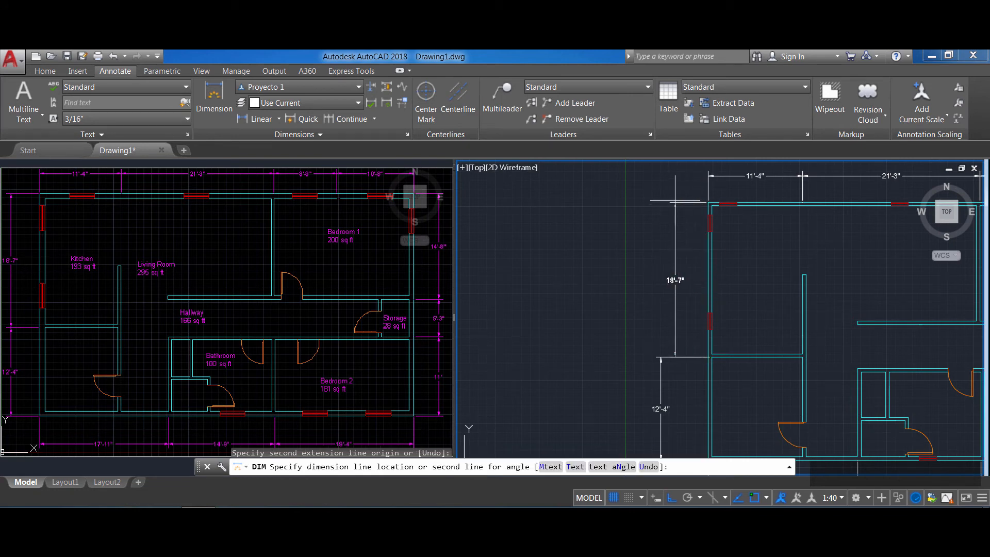
{"action": "left_click", "coordinate": [660, 332]}
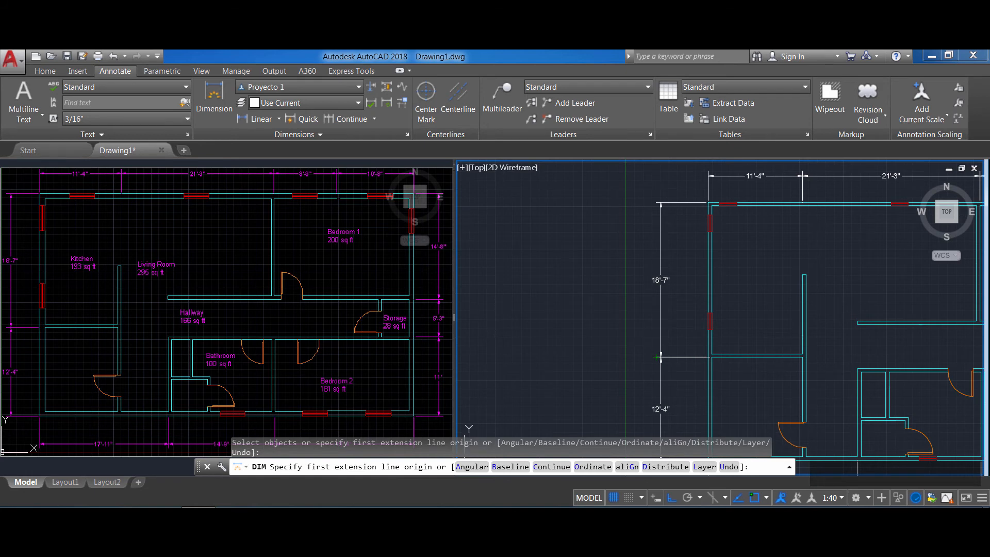
{"action": "key", "text": "Escape"}
Zoom to a window enclosing the whole floor plan and its dimensions.
{"action": "scroll", "coordinate": [751, 277], "scroll_direction": "down", "scroll_amount": 1}
{"action": "mouse_move", "coordinate": [866, 277]}
{"action": "middle_mouse_down"}
{"action": "mouse_move", "coordinate": [559, 278]}
{"action": "mouse_move", "coordinate": [657, 264]}
{"action": "middle_mouse_up"}
{"action": "type", "text": "zoom"}
{"action": "key", "text": "Return"}
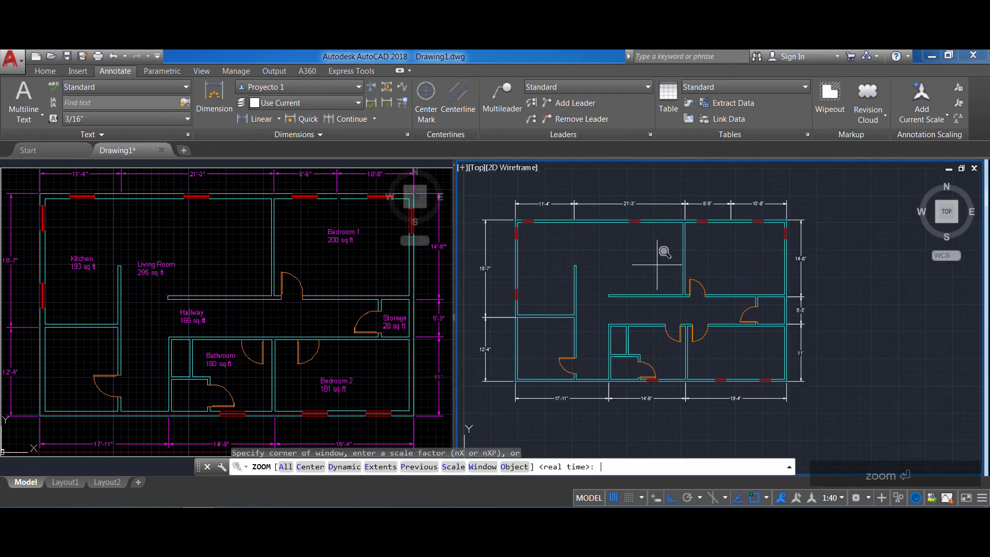
{"action": "left_click", "coordinate": [806, 407]}
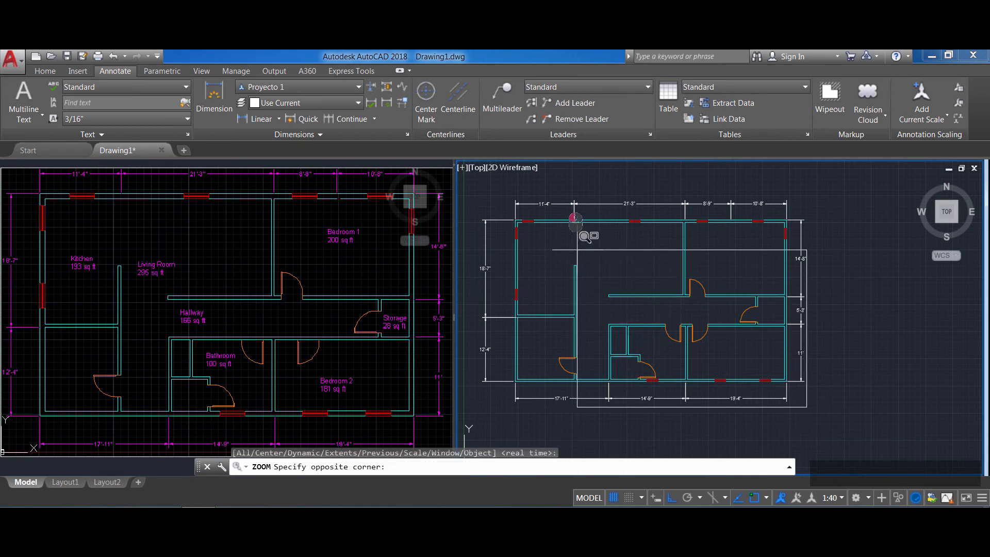
{"action": "left_click", "coordinate": [479, 195]}
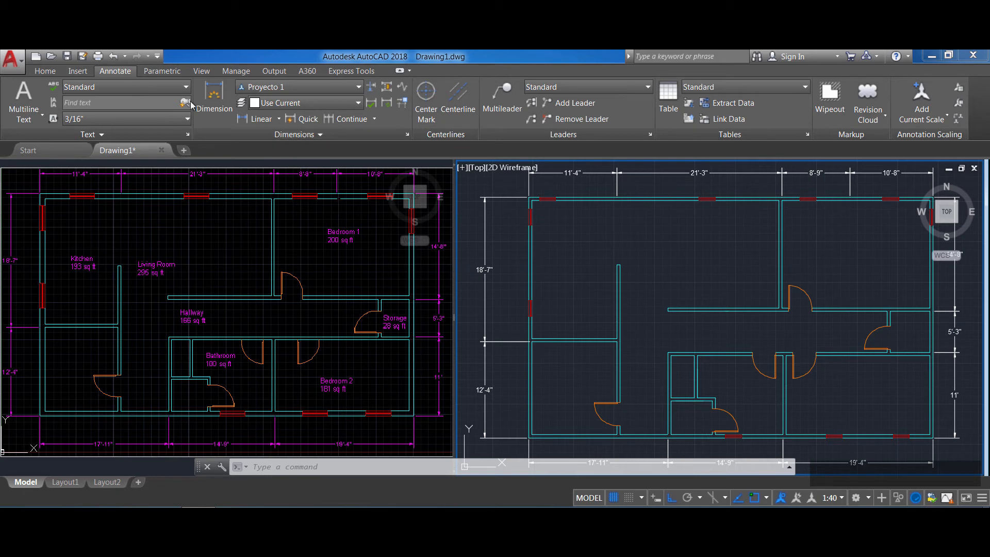
Create a new layer named Dimensions.
{"action": "left_click", "coordinate": [43, 75]}
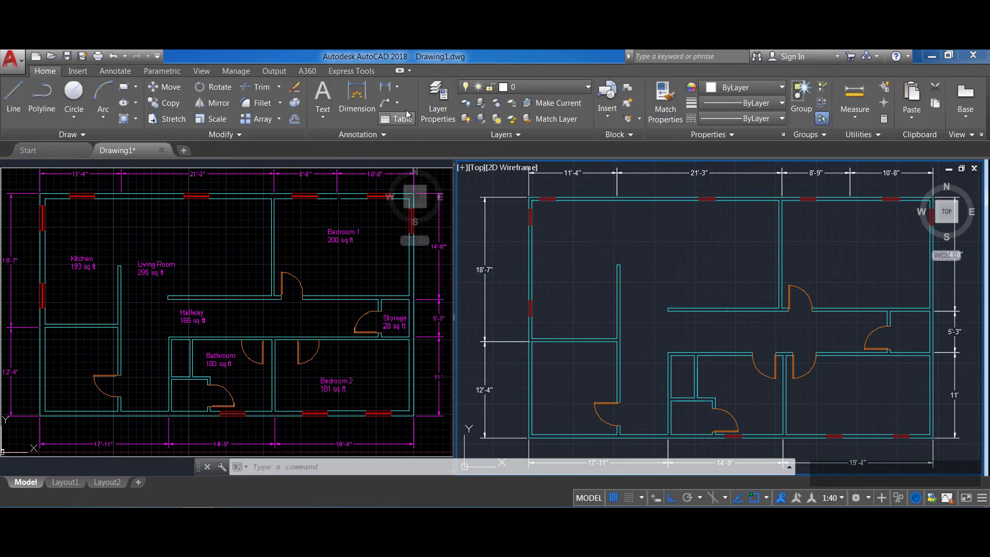
{"action": "left_click", "coordinate": [438, 98]}
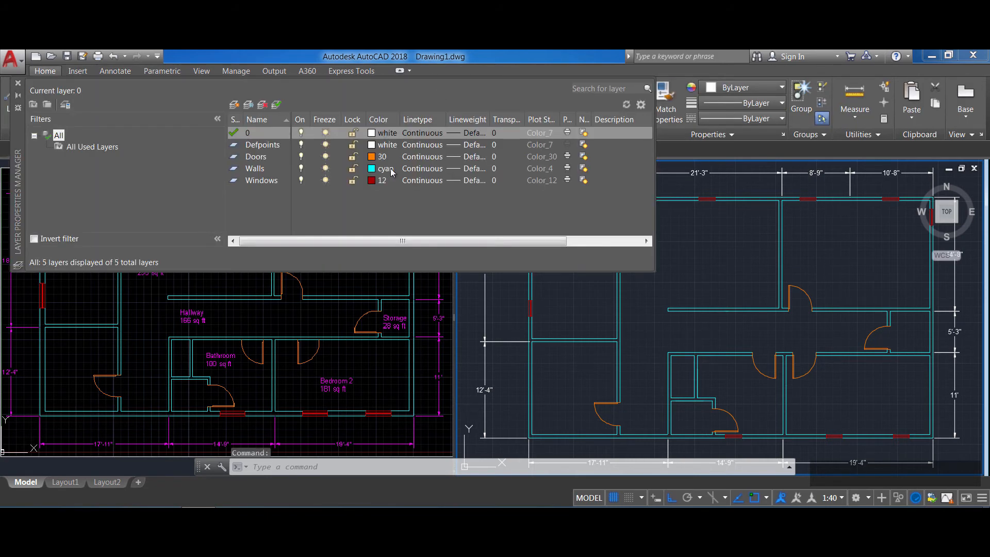
{"action": "left_click", "coordinate": [235, 105]}
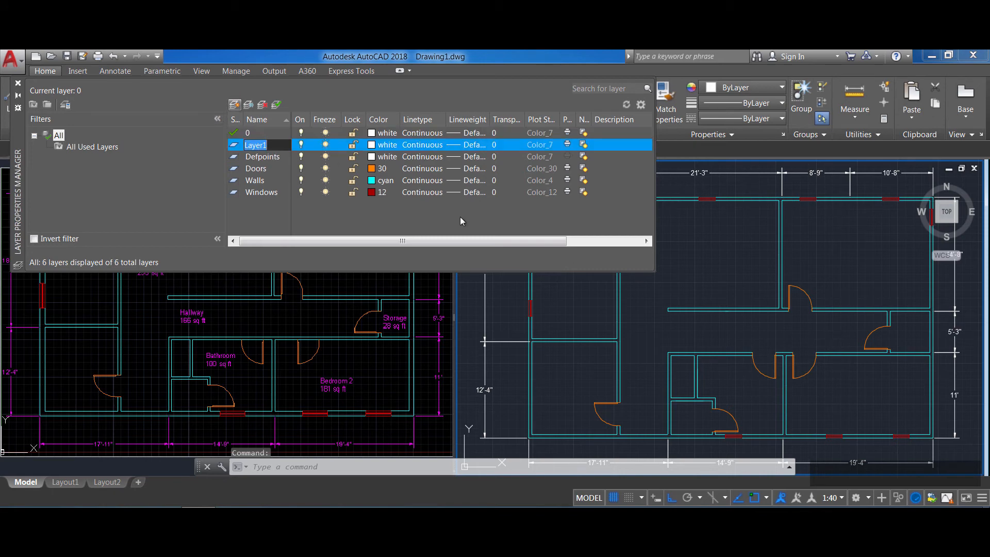
{"action": "type", "text": "Dimensions"}
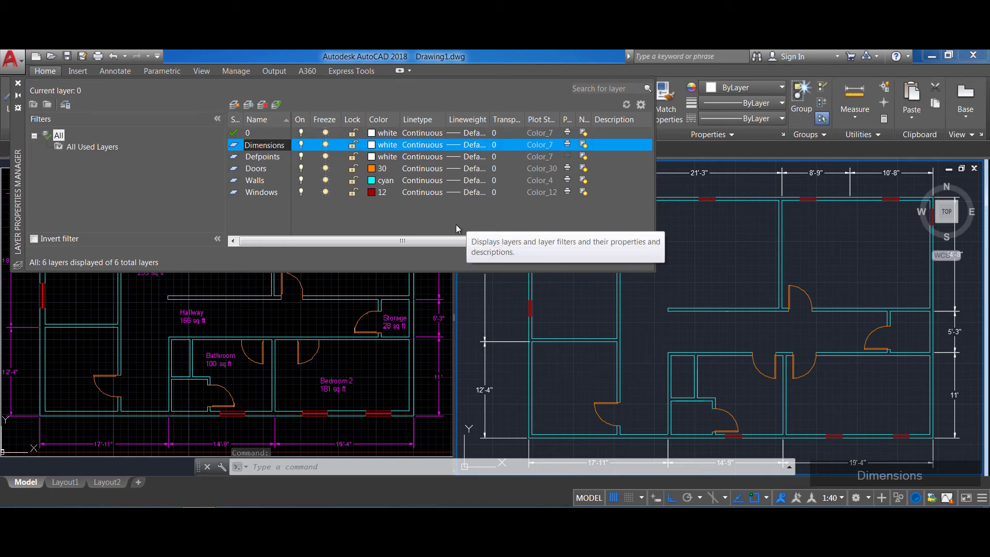
{"action": "key", "text": "Return"}
Set the Dimensions layer's color to magenta and close the layer manager.
{"action": "left_click", "coordinate": [389, 146]}
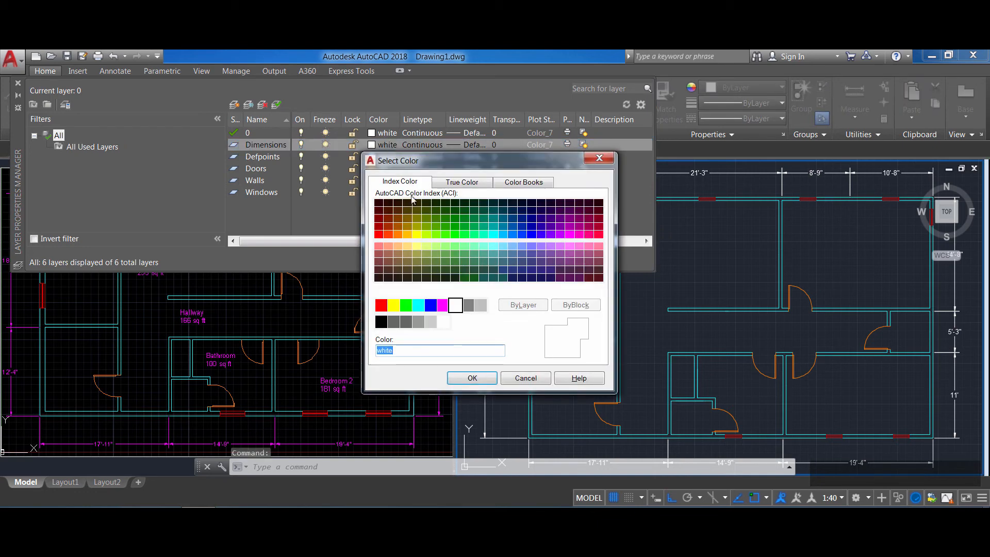
{"action": "left_click", "coordinate": [443, 306]}
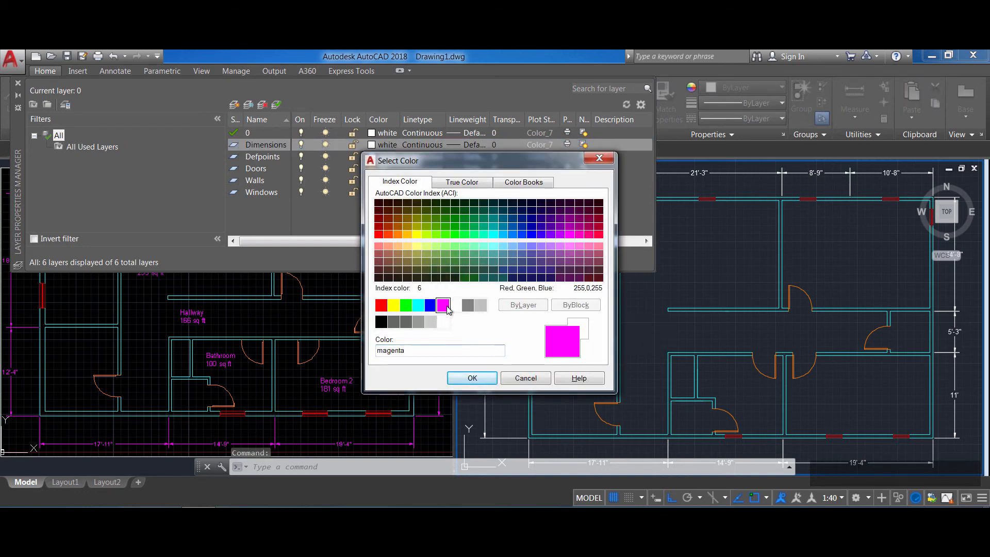
{"action": "left_click", "coordinate": [481, 381]}
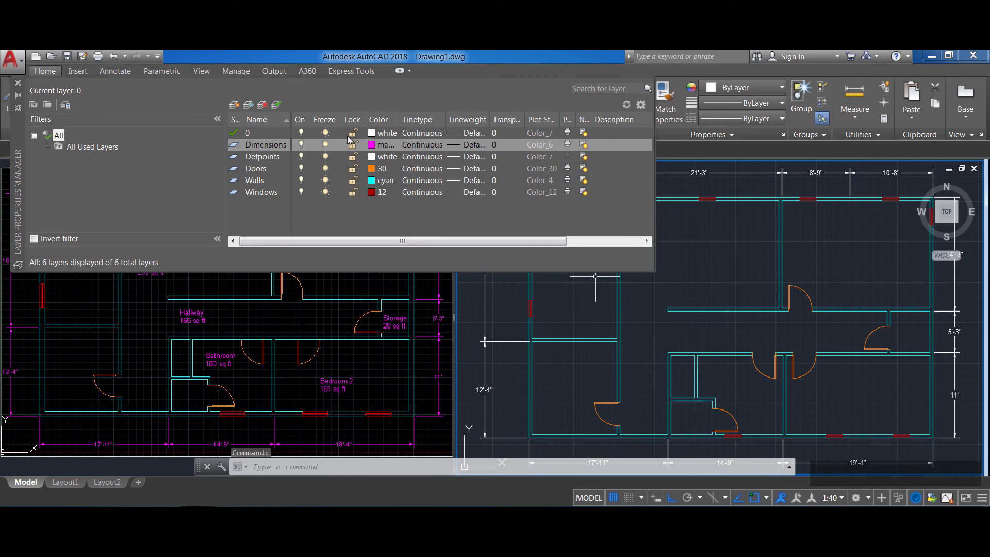
{"action": "left_click", "coordinate": [18, 83]}
Move all the outer wall dimensions on the four sides of the floor plan to the Dimensions layer.
{"action": "scroll", "coordinate": [642, 273], "scroll_direction": "down", "scroll_amount": 2}
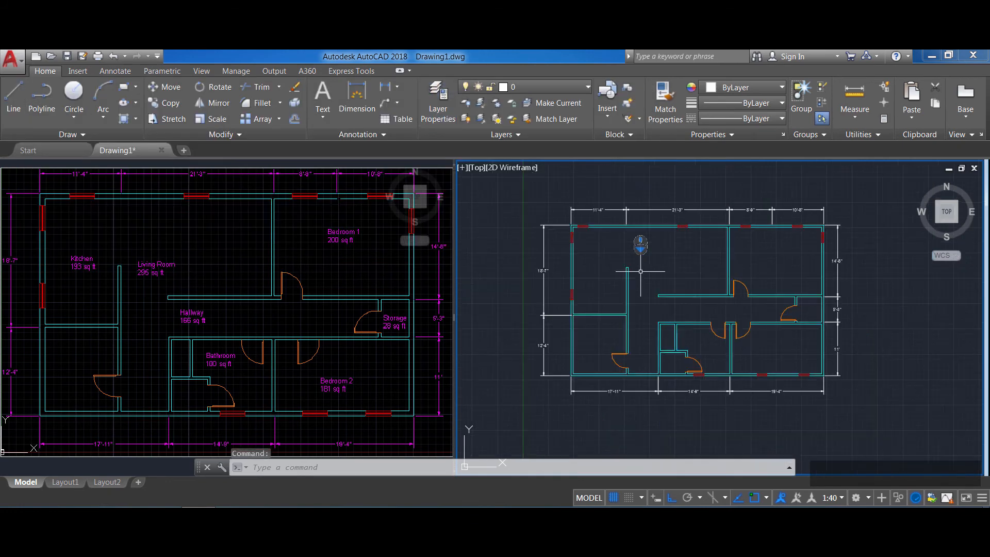
{"action": "left_click", "coordinate": [859, 227]}
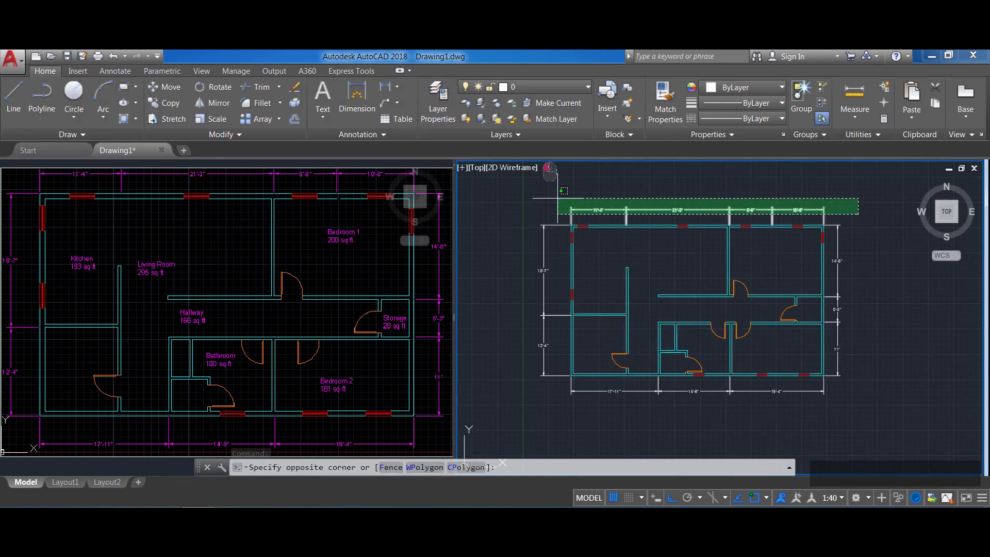
{"action": "left_click", "coordinate": [540, 200]}
{"action": "left_click", "coordinate": [870, 381]}
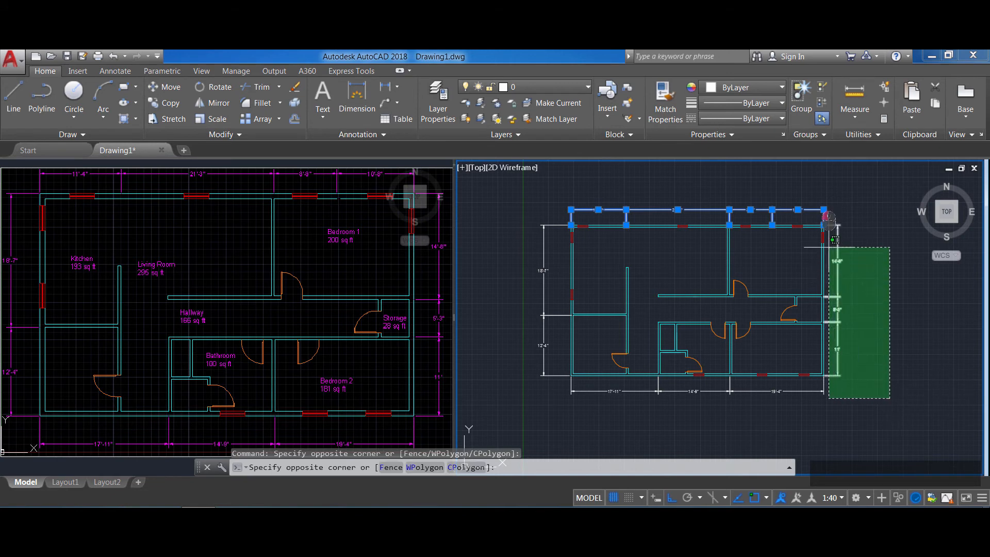
{"action": "left_click", "coordinate": [821, 242]}
{"action": "left_click", "coordinate": [832, 418]}
{"action": "left_click", "coordinate": [566, 385]}
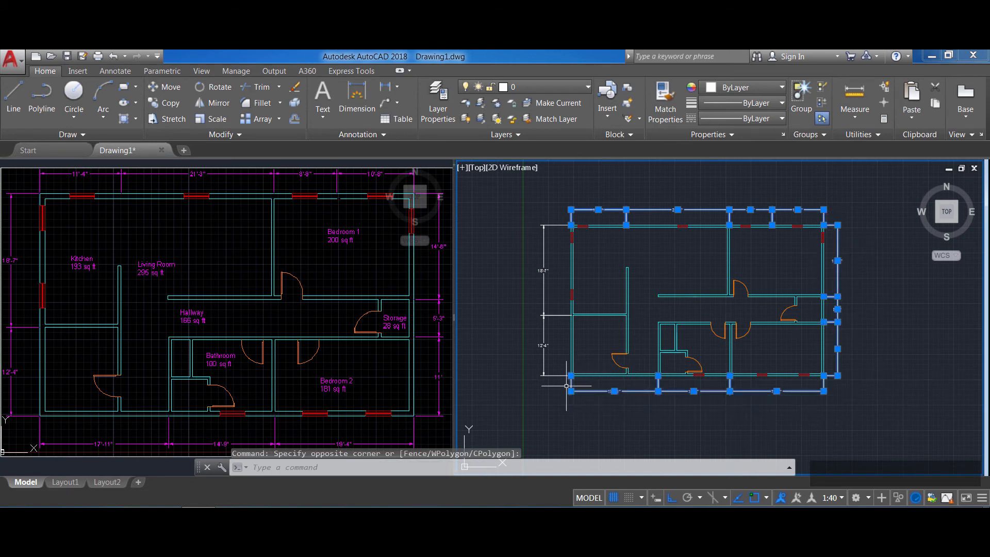
{"action": "left_click", "coordinate": [547, 404]}
{"action": "left_click", "coordinate": [512, 208]}
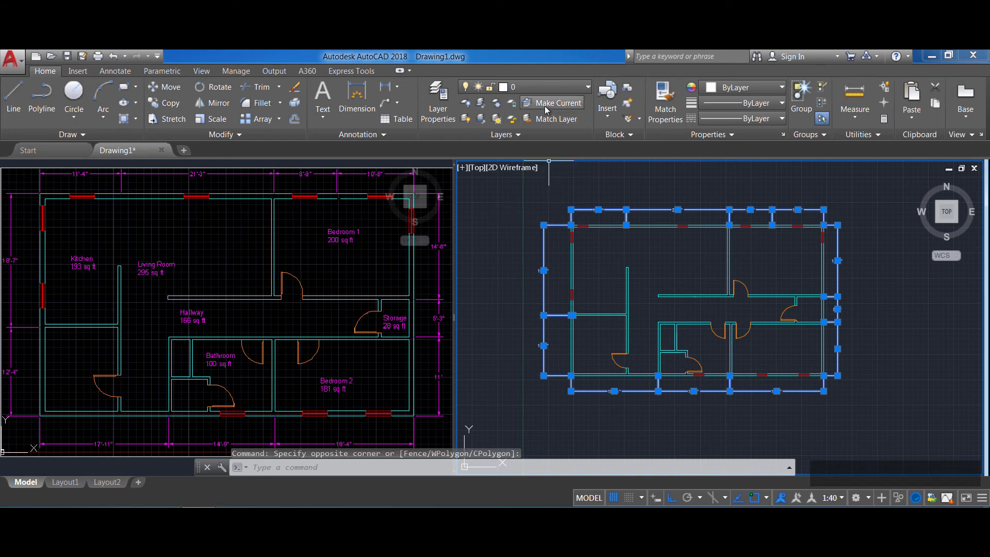
{"action": "left_click", "coordinate": [587, 88]}
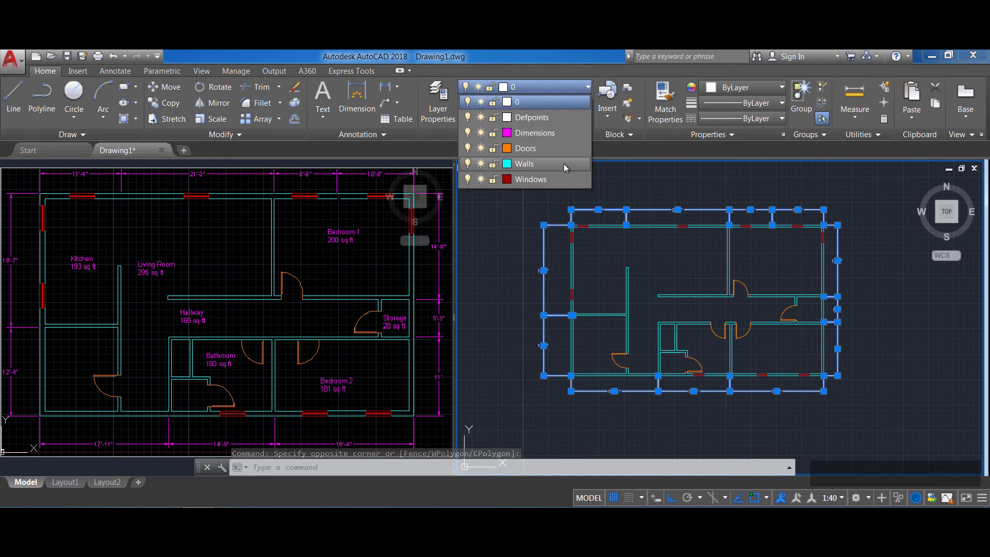
{"action": "left_click", "coordinate": [555, 135]}
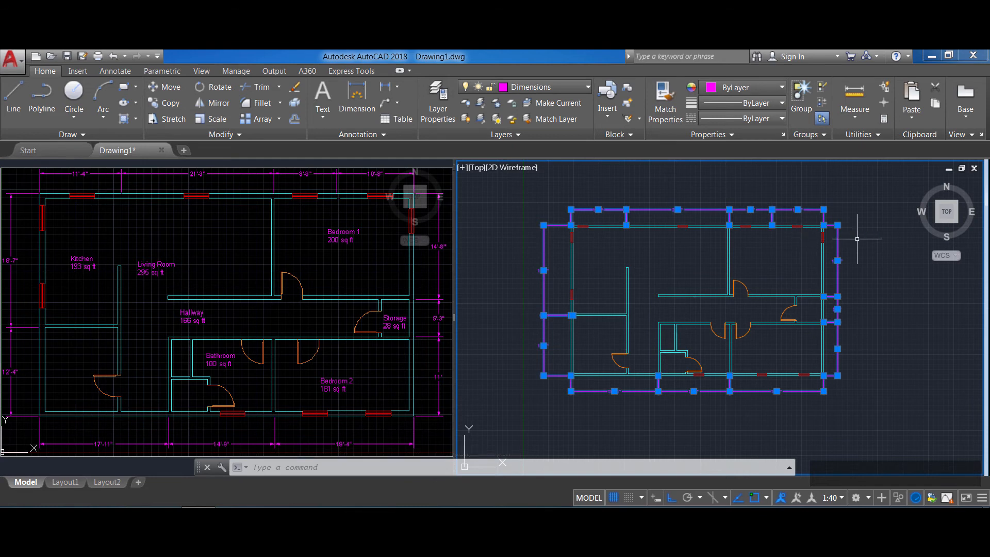
{"action": "key", "text": "Escape"}
{"action": "key", "text": "Escape"}
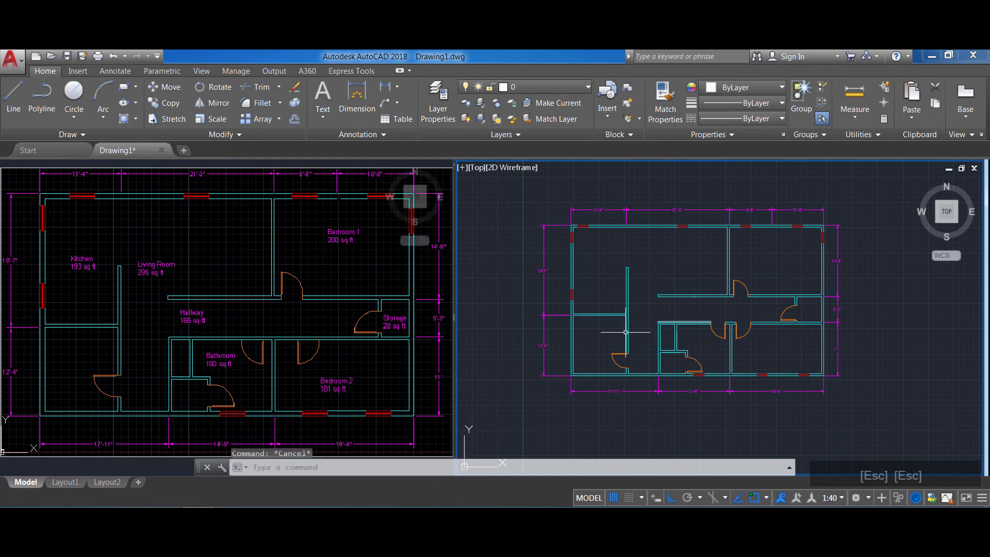
Zoom to a window that frames the floor plan together with its magenta dimensions.
{"action": "scroll", "coordinate": [608, 319], "scroll_direction": "up", "scroll_amount": 2}
{"action": "scroll", "coordinate": [609, 320], "scroll_direction": "down", "scroll_amount": 3}
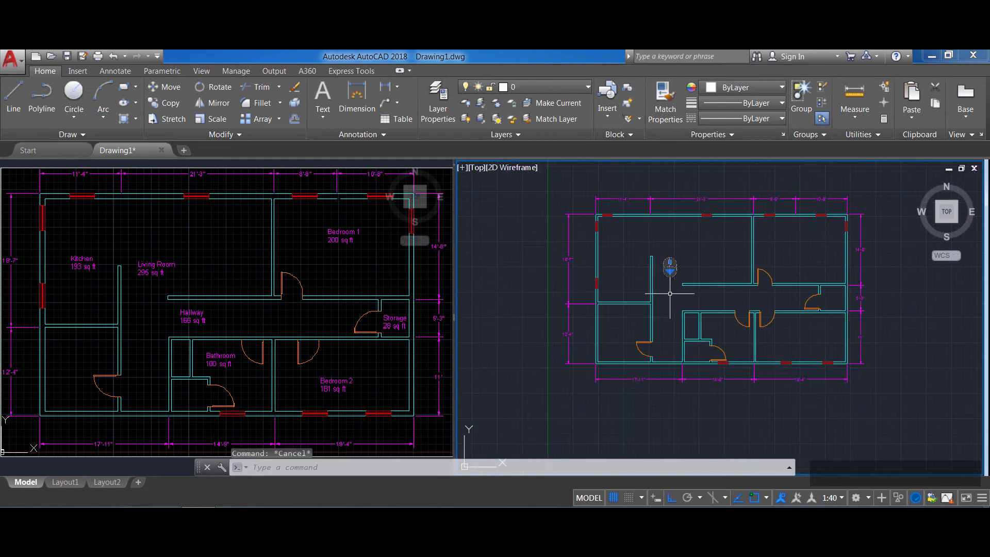
{"action": "scroll", "coordinate": [626, 311], "scroll_direction": "up", "scroll_amount": 3}
{"action": "scroll", "coordinate": [627, 311], "scroll_direction": "down", "scroll_amount": 2}
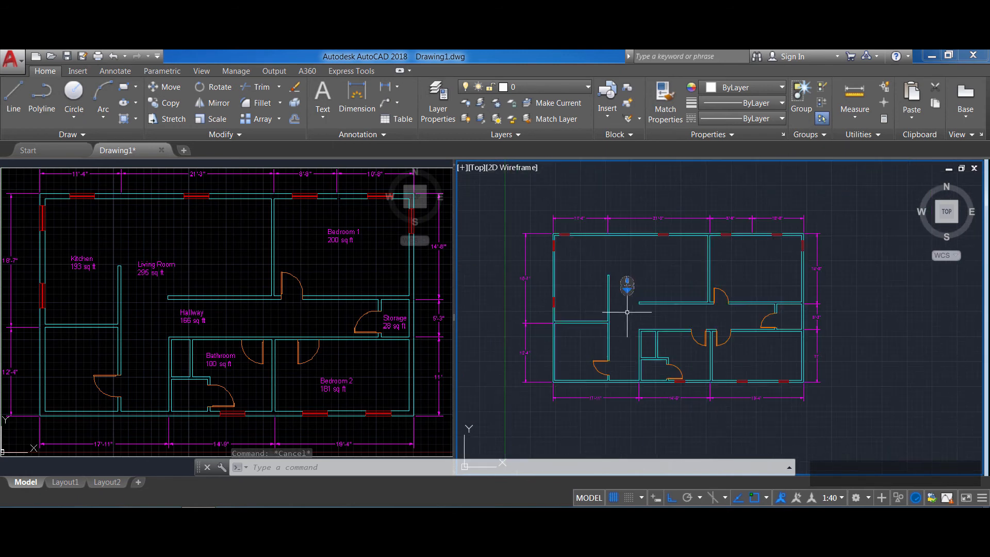
{"action": "type", "text": "zoom"}
{"action": "key", "text": "Return"}
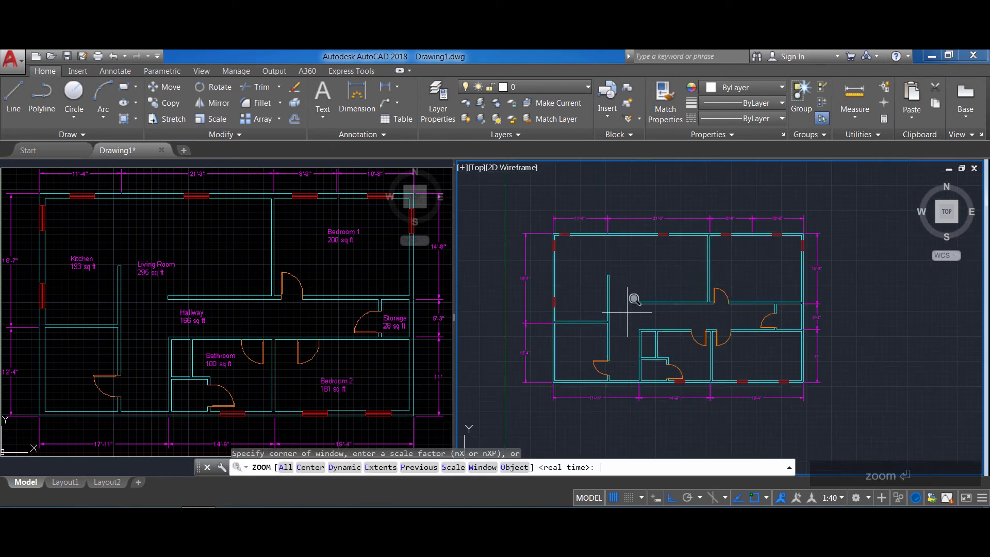
{"action": "left_click", "coordinate": [829, 413]}
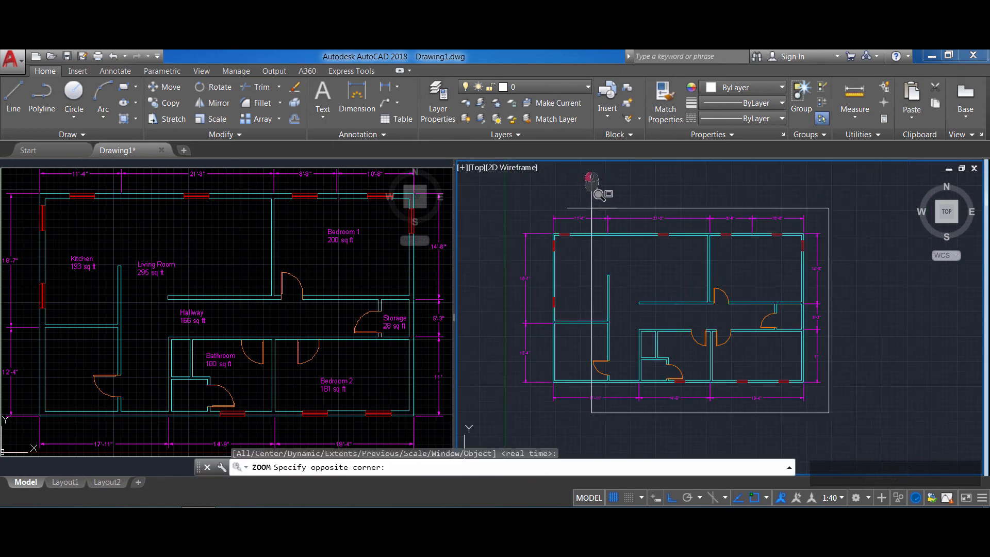
{"action": "left_click", "coordinate": [525, 203]}
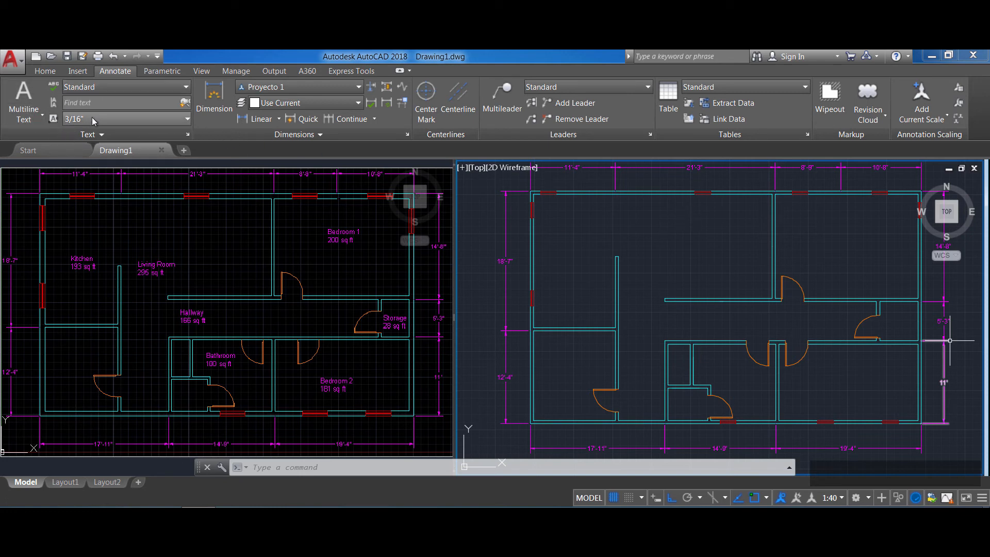
Create a text style named P1 based on the Annotative style, keeping its Arial font, and close the style manager.
{"action": "left_click", "coordinate": [186, 87]}
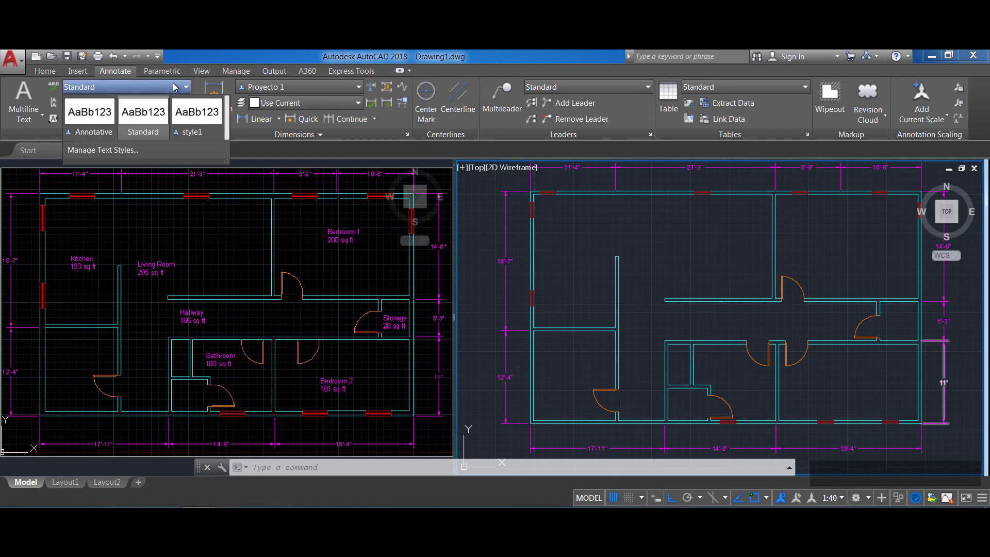
{"action": "left_click", "coordinate": [102, 154]}
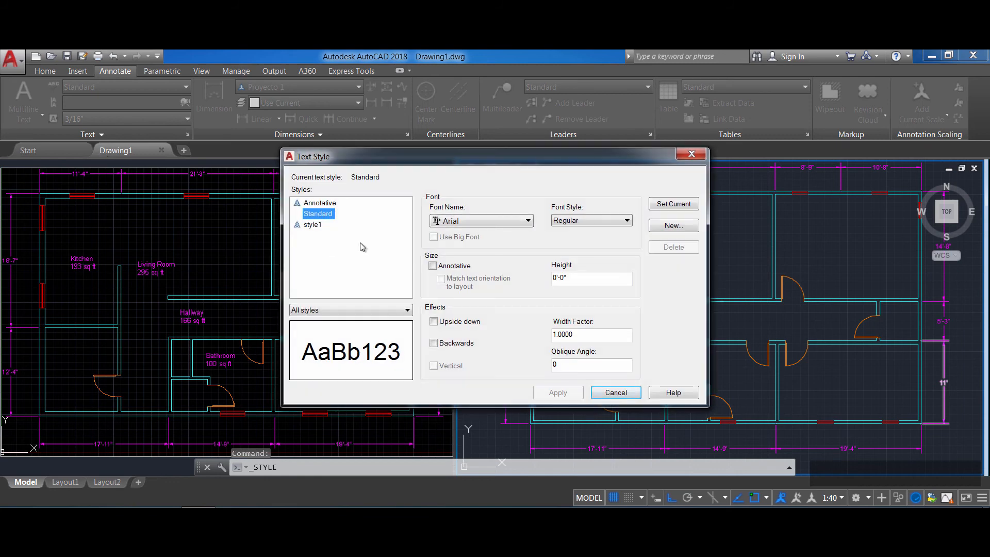
{"action": "left_click", "coordinate": [320, 204]}
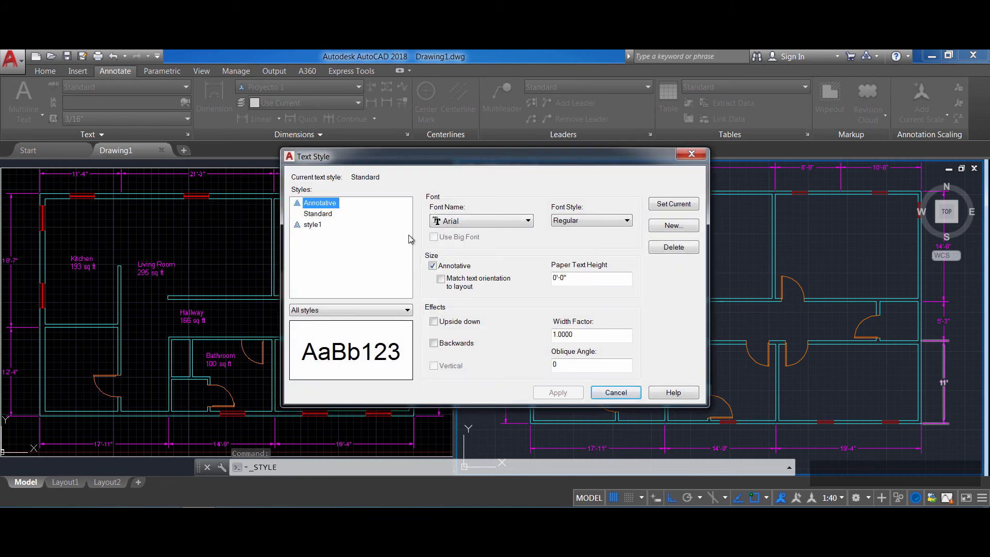
{"action": "left_click", "coordinate": [679, 225]}
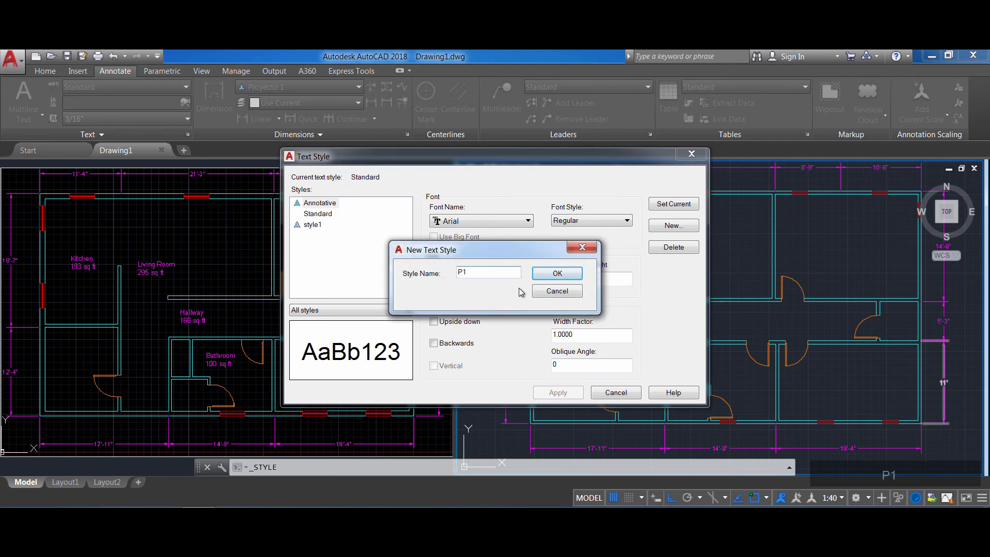
{"action": "left_click", "coordinate": [544, 277]}
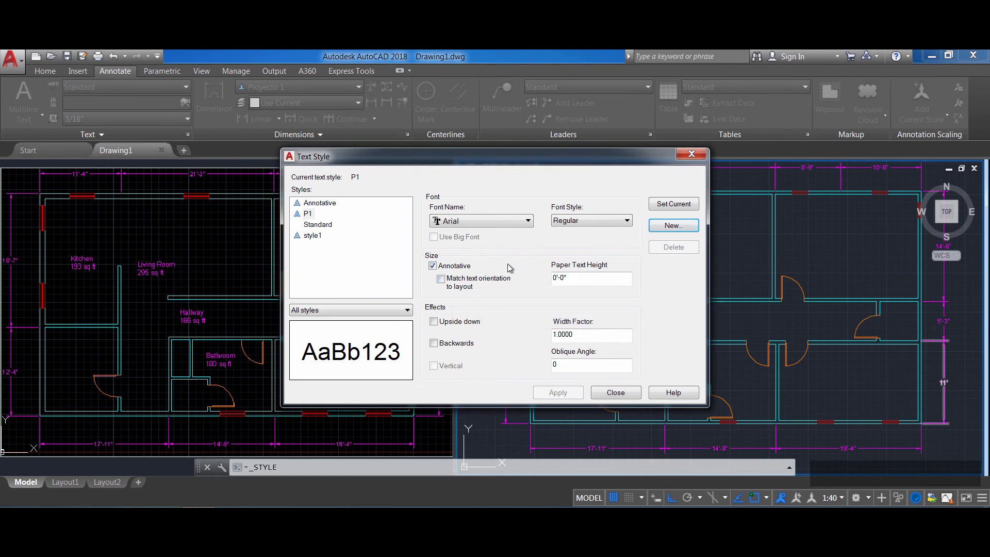
{"action": "left_click", "coordinate": [616, 393]}
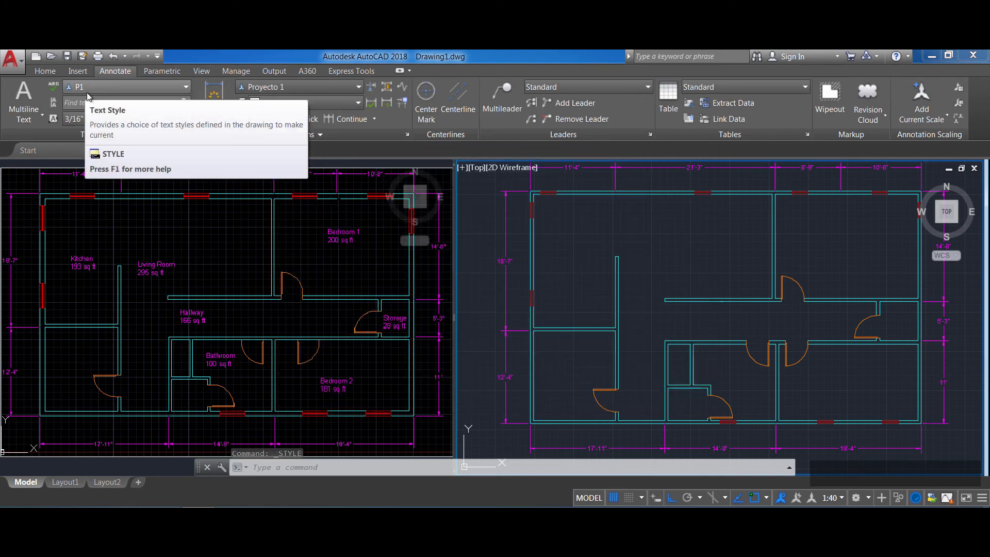
Add a two-line multiline text label in the living room reading "Living Room" and "295 sq ft".
{"action": "left_click", "coordinate": [24, 98]}
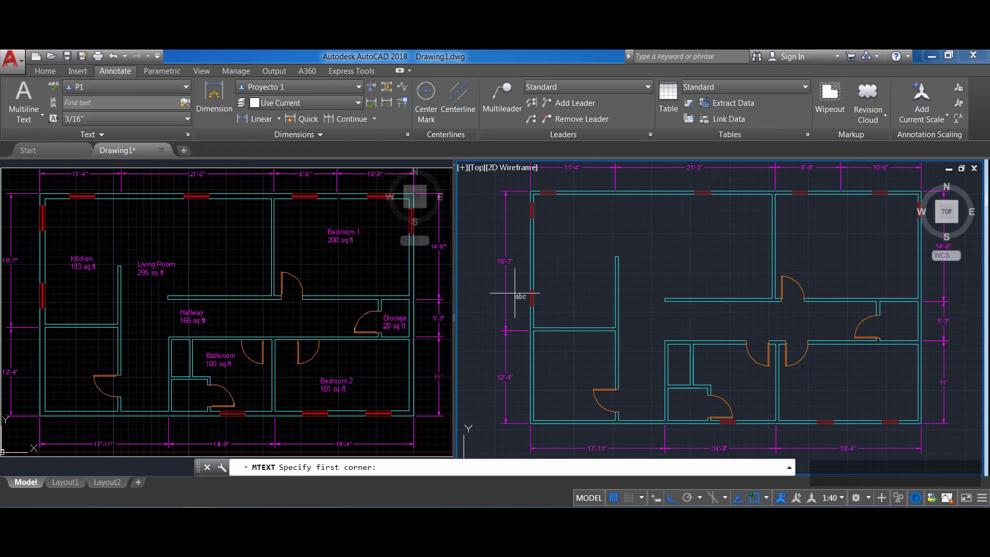
{"action": "left_click", "coordinate": [647, 239]}
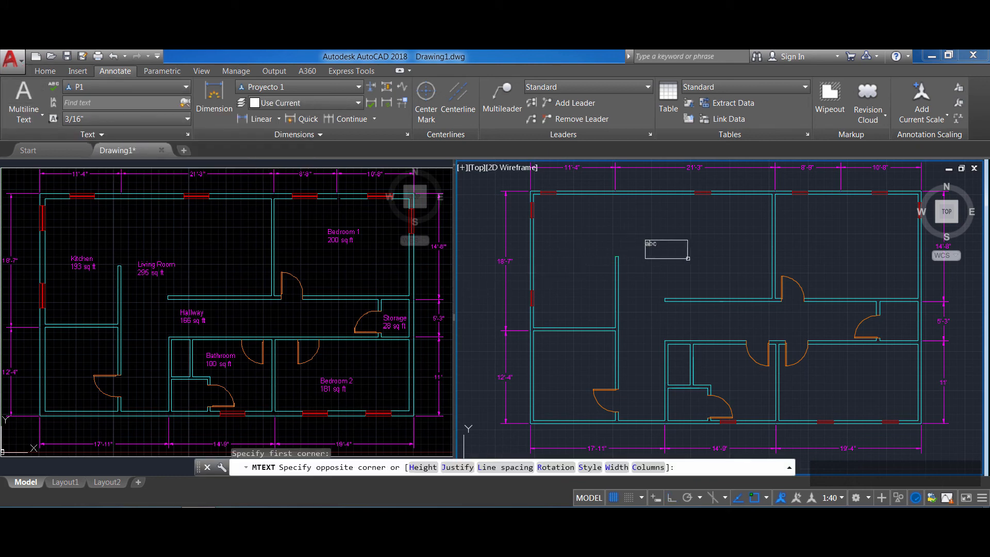
{"action": "left_click", "coordinate": [747, 268]}
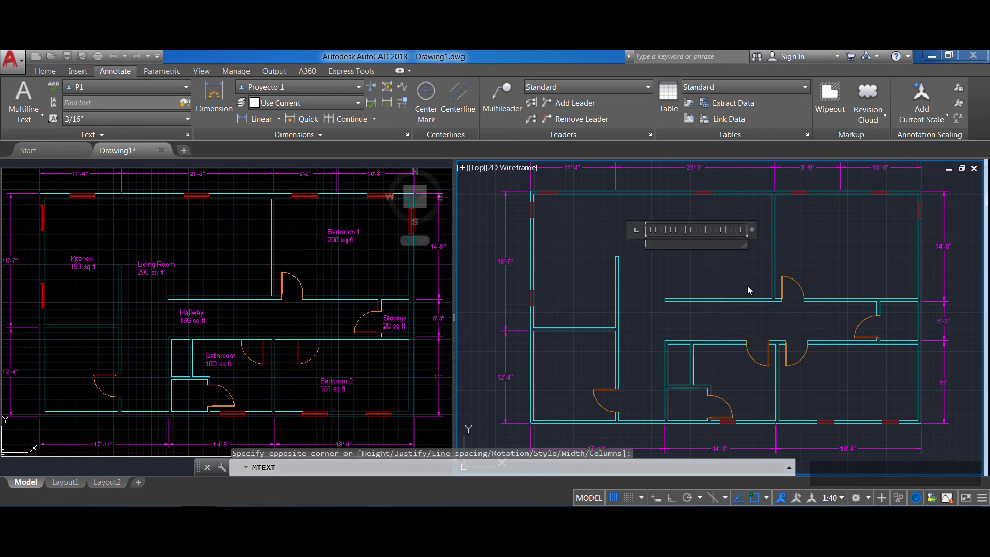
{"action": "type", "text": "Li"}
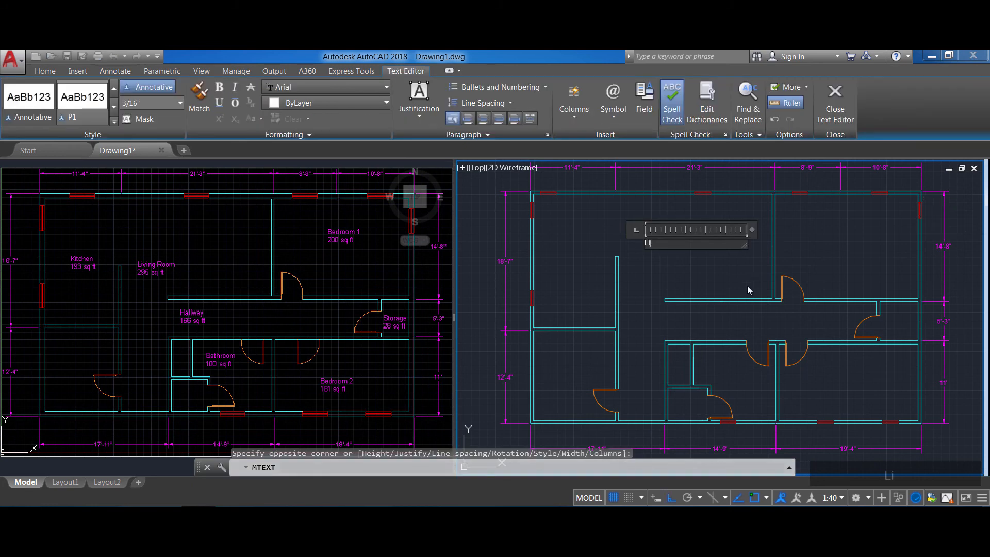
{"action": "type", "text": "ving Room"}
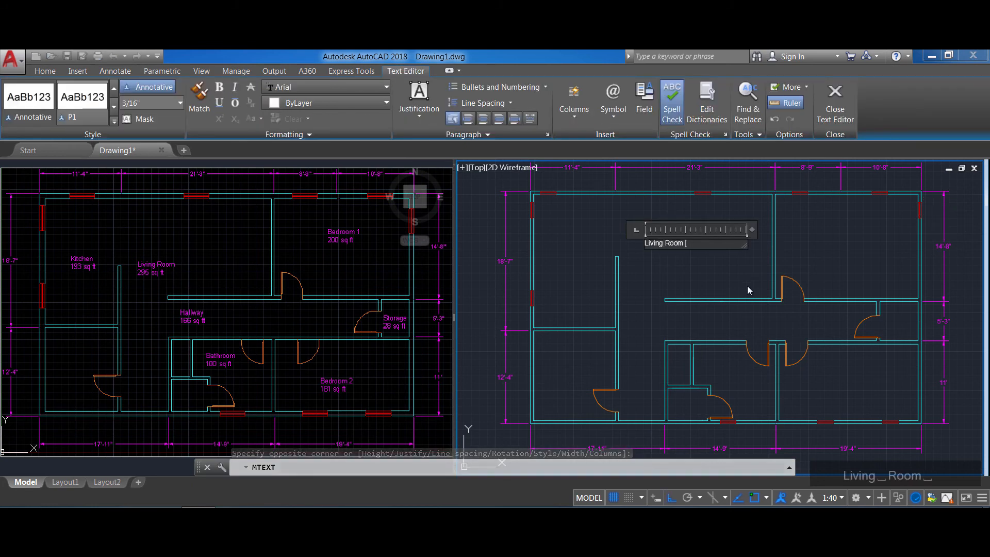
{"action": "key", "text": "Return"}
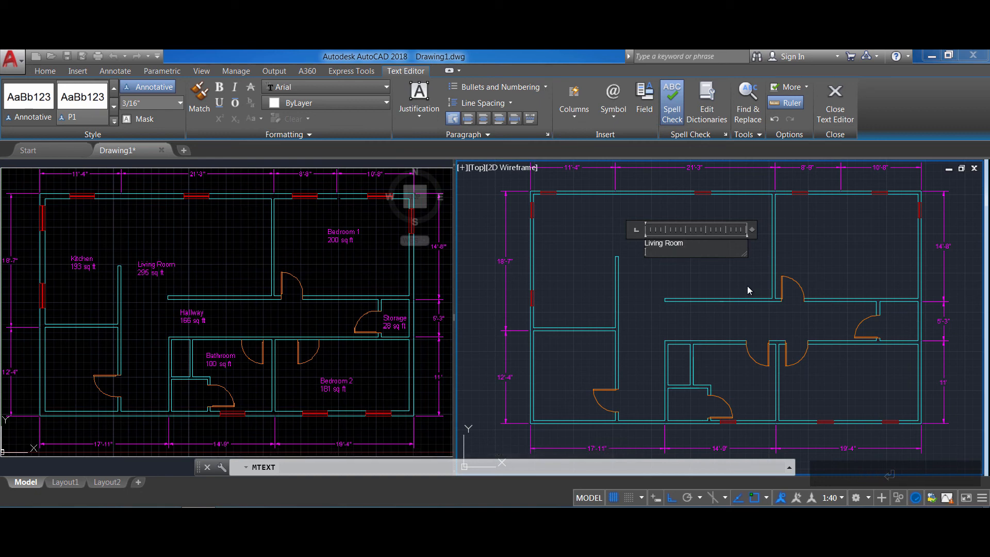
{"action": "type", "text": "295 sq ft"}
{"action": "left_click", "coordinate": [705, 278]}
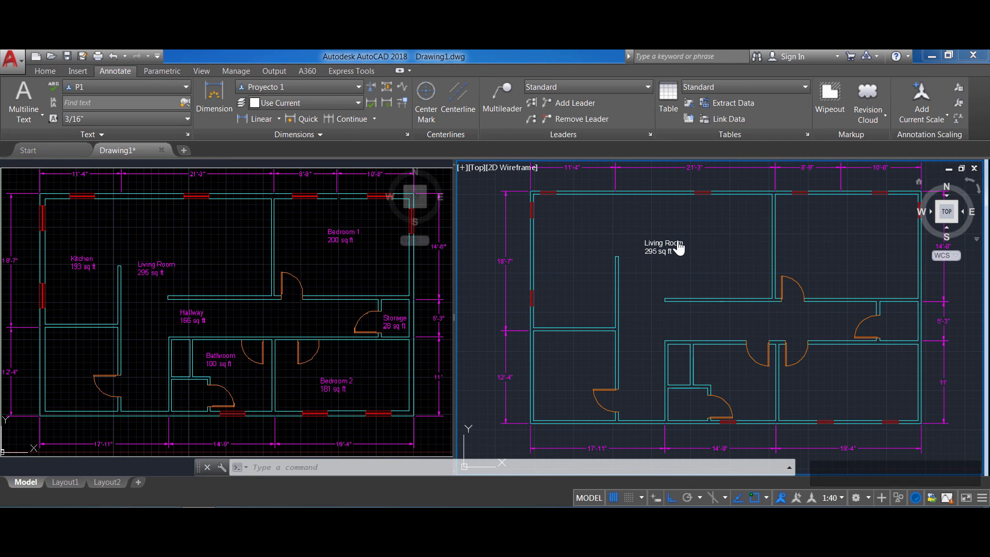
Turn Ortho off and shift the Living Room label slightly to the right and up, then deselect it.
{"action": "key", "text": "Escape"}
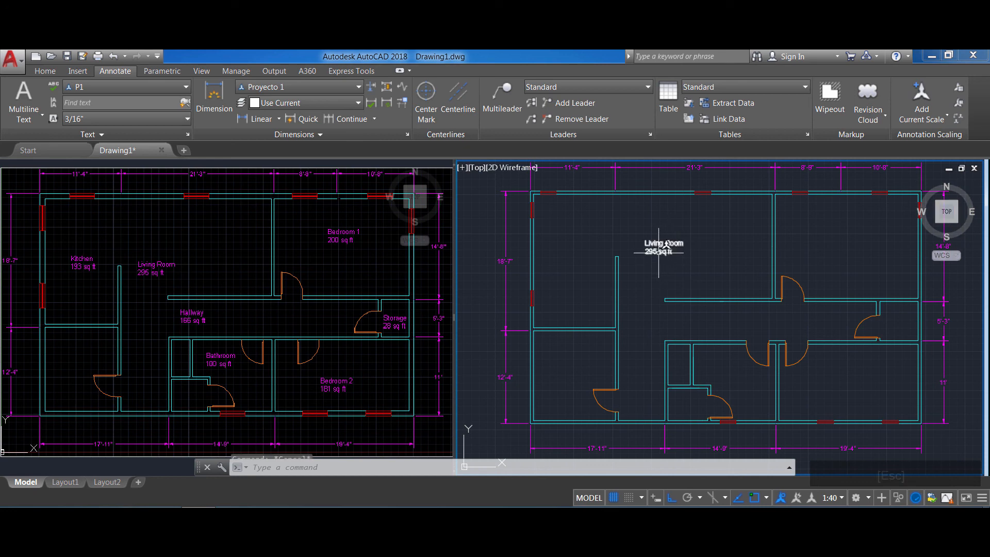
{"action": "left_click", "coordinate": [655, 246]}
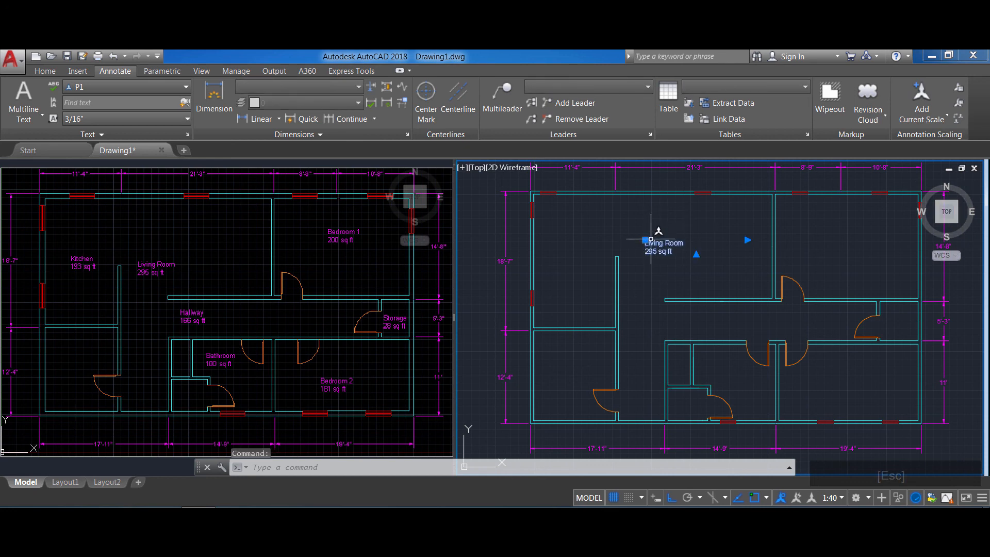
{"action": "left_click", "coordinate": [645, 240]}
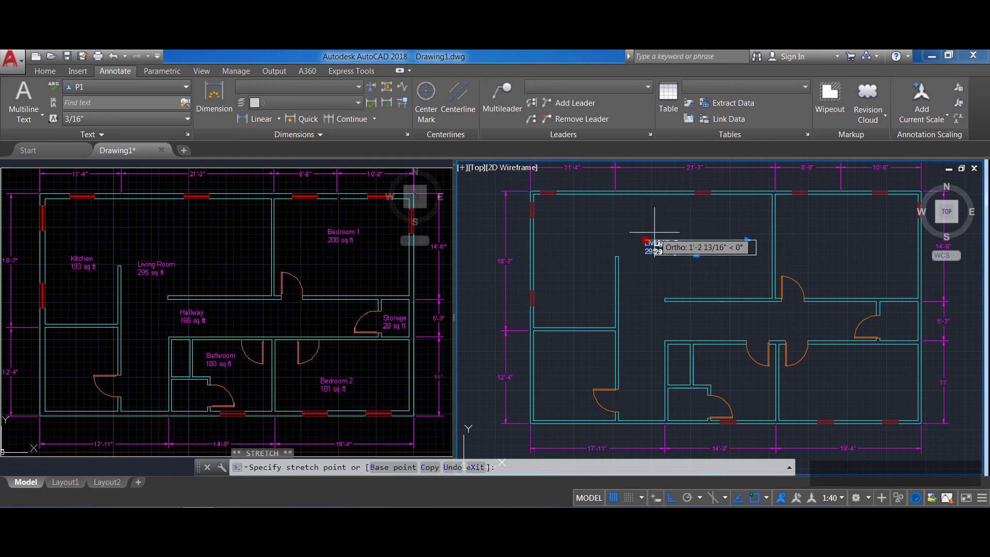
{"action": "key", "text": "F8"}
{"action": "left_click", "coordinate": [660, 238]}
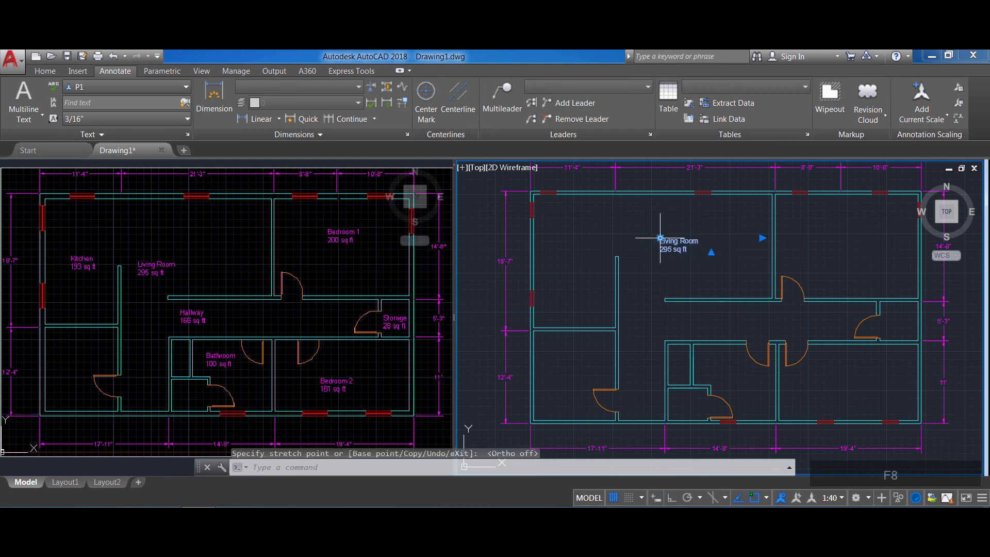
{"action": "key", "text": "Escape"}
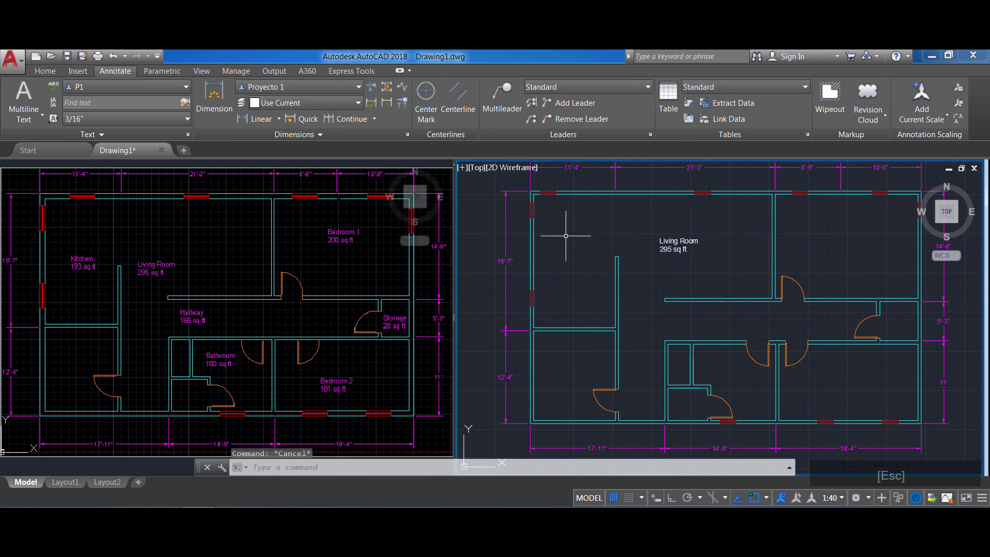